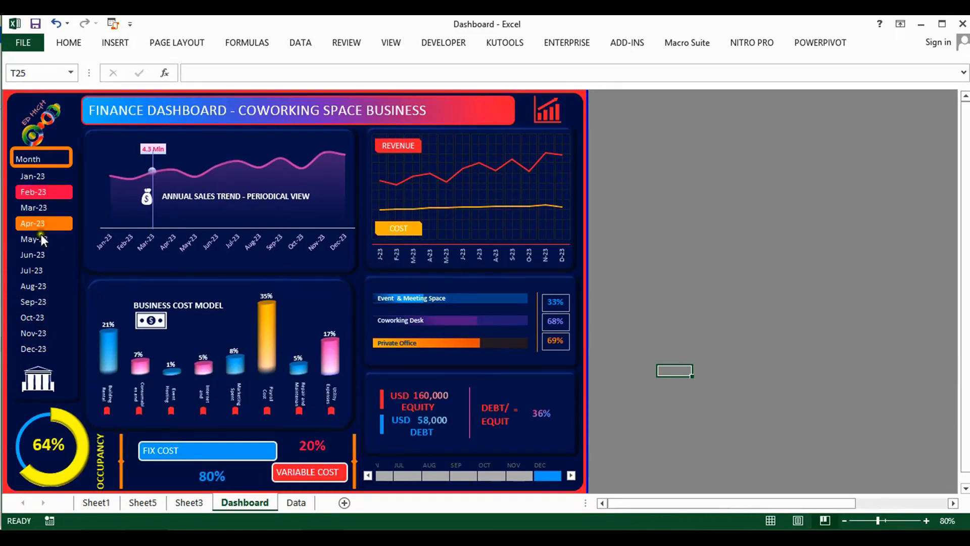
# Filter the dashboard by May-23, Aug-23, Oct-23, Nov-23 and Feb-23 in turn to examine how its charts respond.
pyautogui.click(36, 239)
pyautogui.click(40, 286)
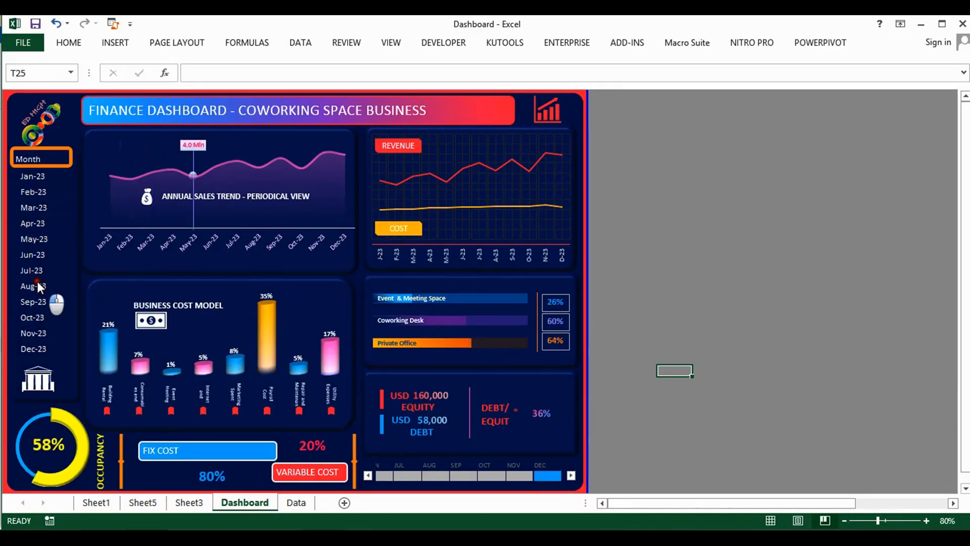
pyautogui.click(40, 319)
pyautogui.click(40, 336)
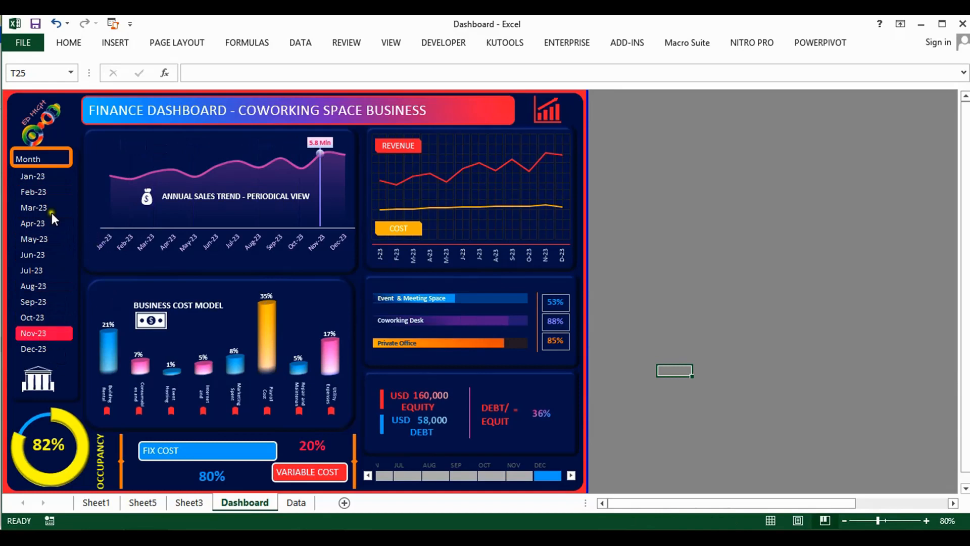
pyautogui.click(44, 192)
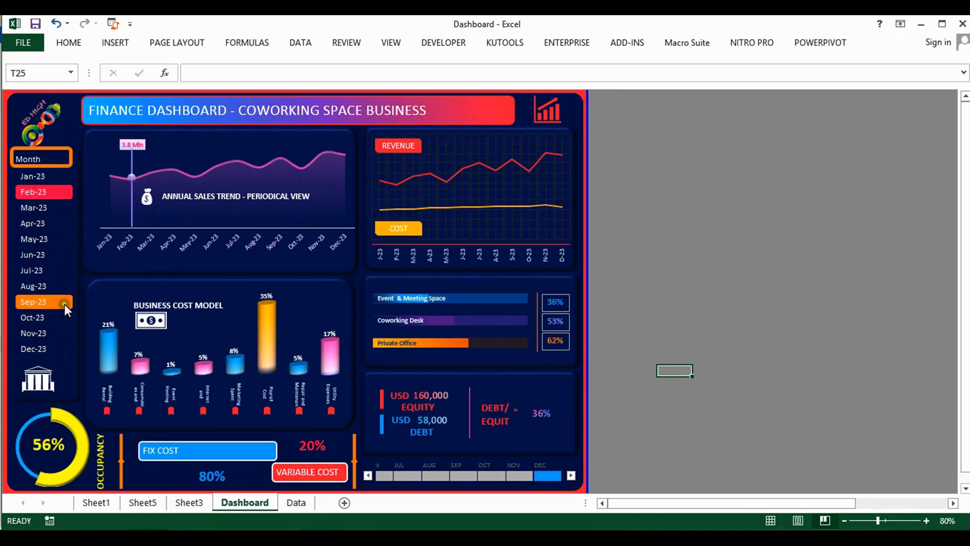
# Examine the Total Sales Capacity table and its three space types on the Data sheet.
pyautogui.click(296, 502)
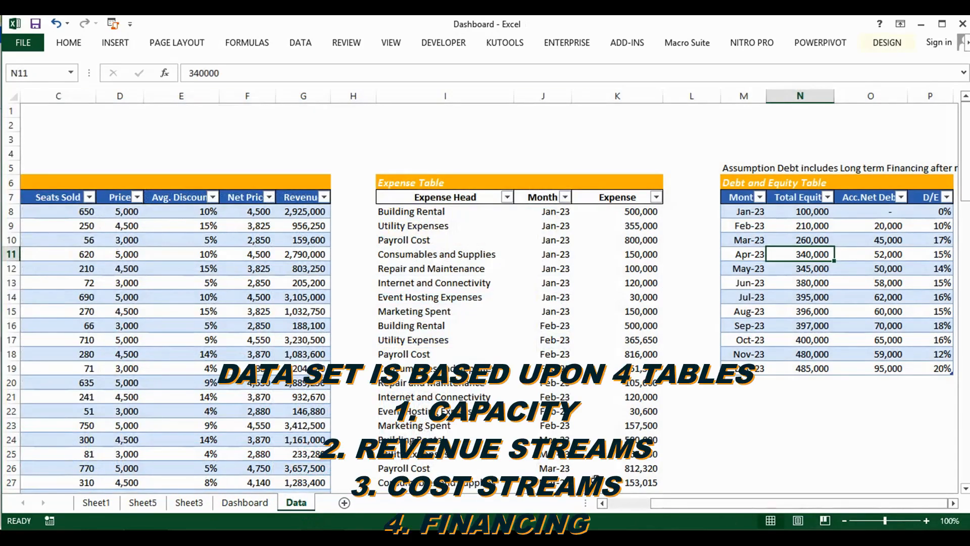
pyautogui.hscroll(-3, 353, 455)
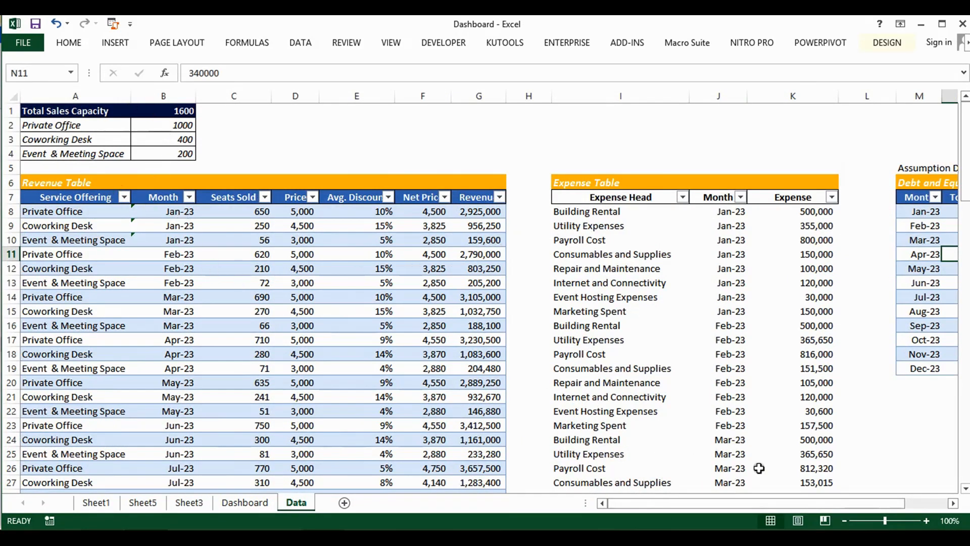
pyautogui.moveTo(768, 500)
pyautogui.mouseDown()
pyautogui.moveTo(844, 483)
pyautogui.moveTo(768, 499)
pyautogui.mouseUp()
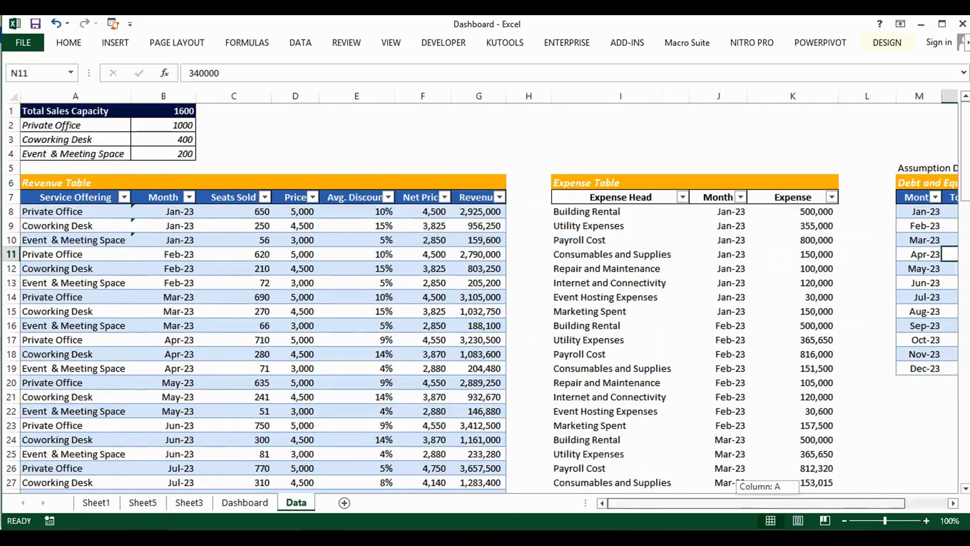
pyautogui.click(42, 123)
pyautogui.click(101, 111)
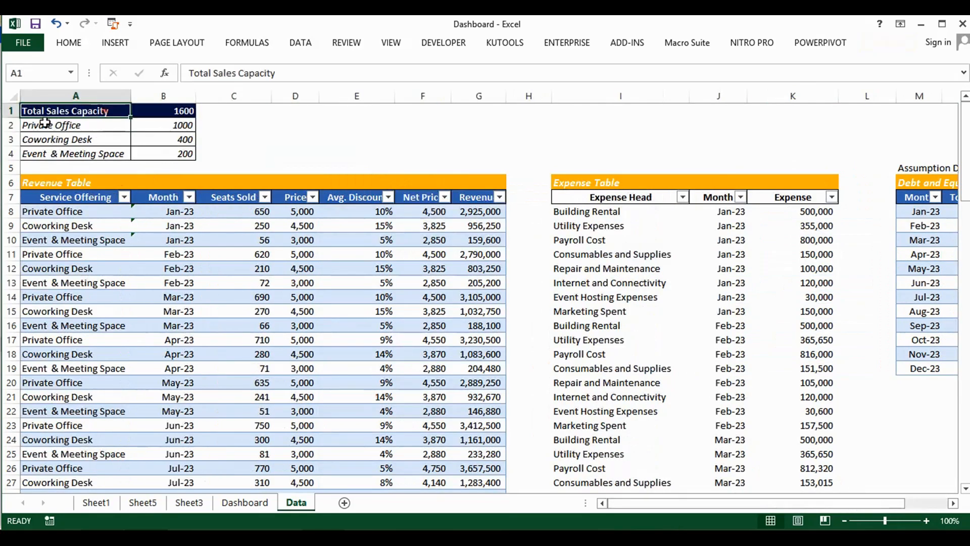
pyautogui.moveTo(30, 113); pyautogui.dragTo(169, 153)
pyautogui.click(234, 144)
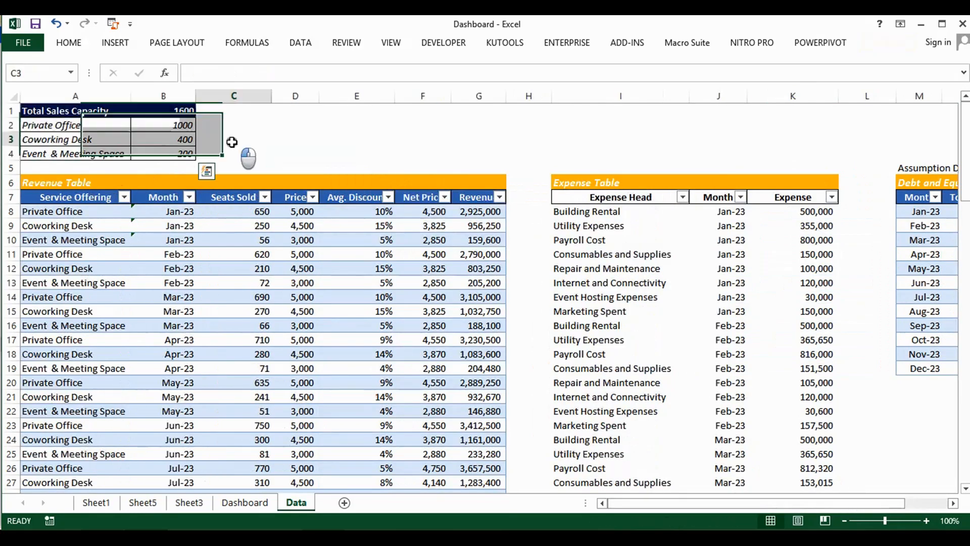
# Examine the Revenue Table's service offerings and its month, seats sold, price, discount and revenue columns.
pyautogui.click(64, 185)
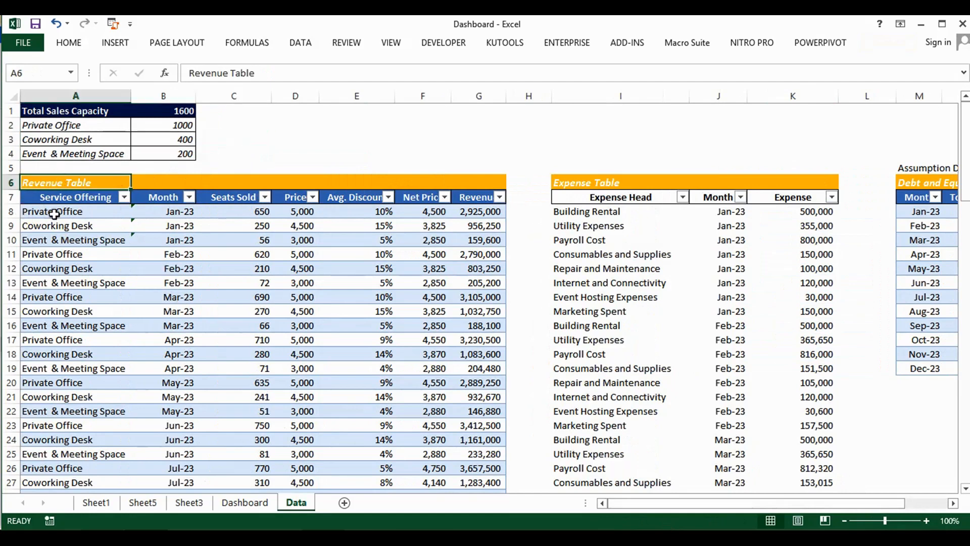
pyautogui.click(77, 193)
pyautogui.click(73, 250)
pyautogui.click(74, 308)
pyautogui.click(74, 354)
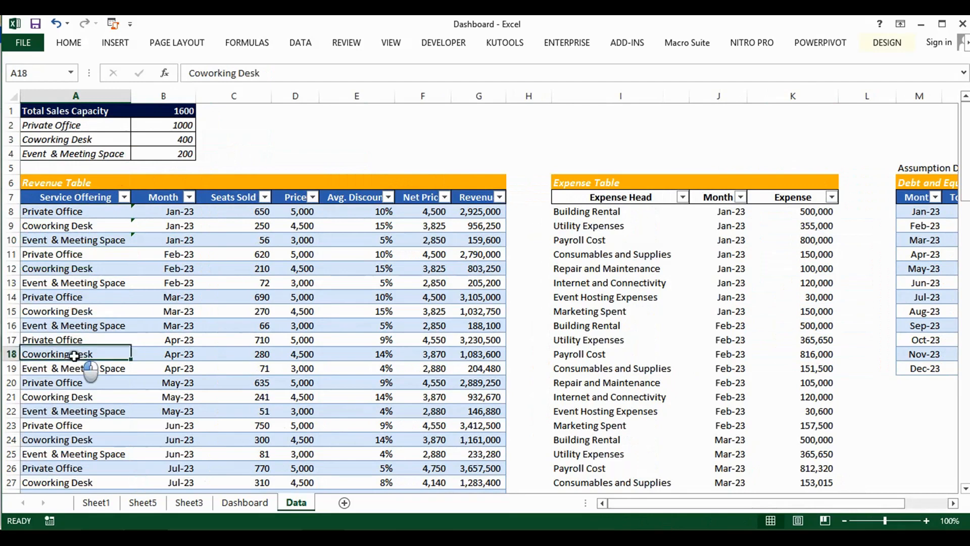
pyautogui.click(76, 383)
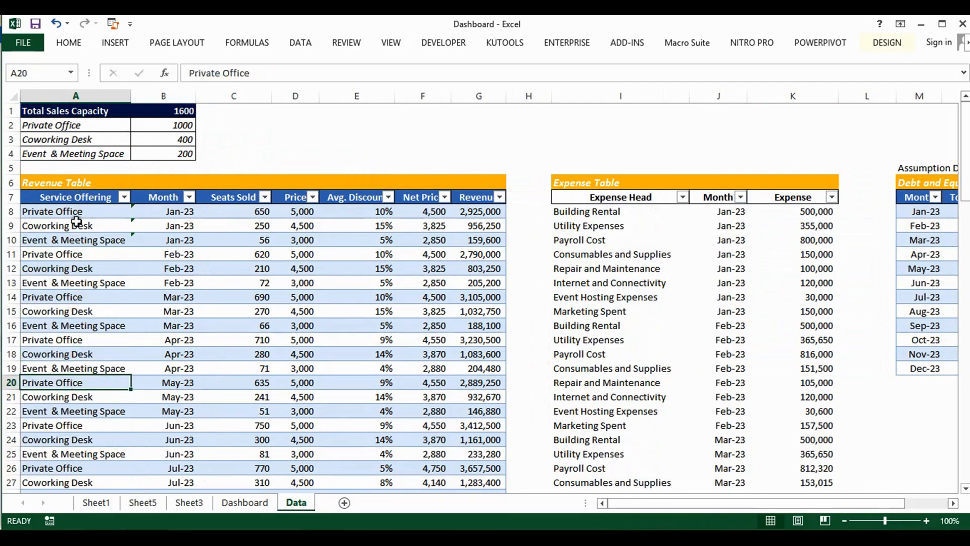
pyautogui.moveTo(76, 215); pyautogui.dragTo(499, 456)
pyautogui.click(487, 341)
# Examine the Expense Table with its expense heads, months and amounts.
pyautogui.click(623, 238)
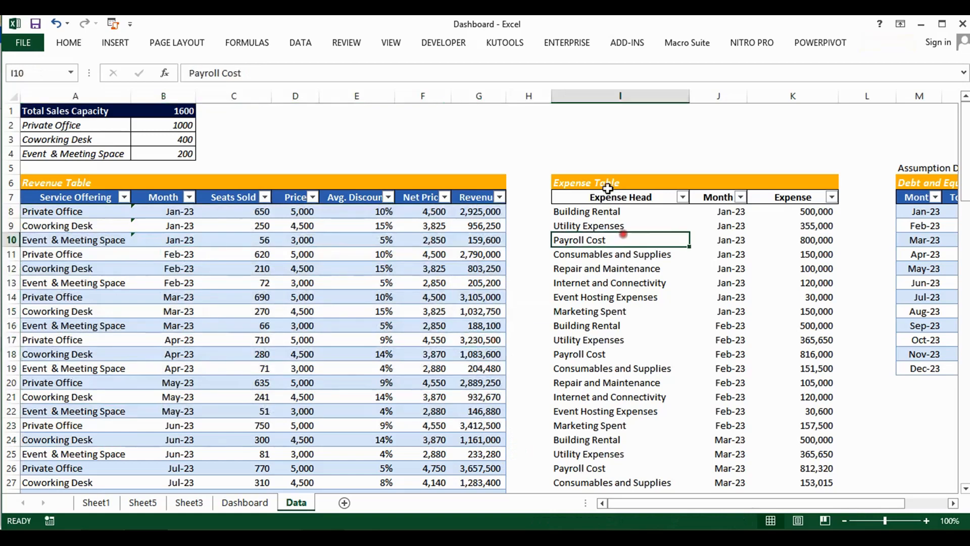
pyautogui.click(610, 183)
pyautogui.moveTo(598, 183); pyautogui.dragTo(831, 441)
# Examine the Debt and Equity Table's monthly equity, net debt and D/E columns, including the assumption note above it.
pyautogui.click(890, 297)
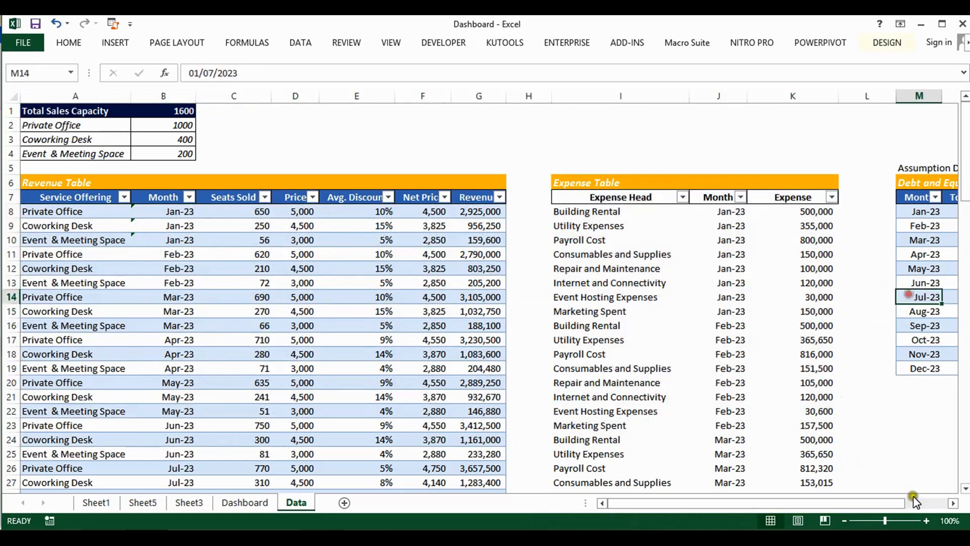
pyautogui.click(953, 503)
pyautogui.click(953, 504)
pyautogui.click(952, 503)
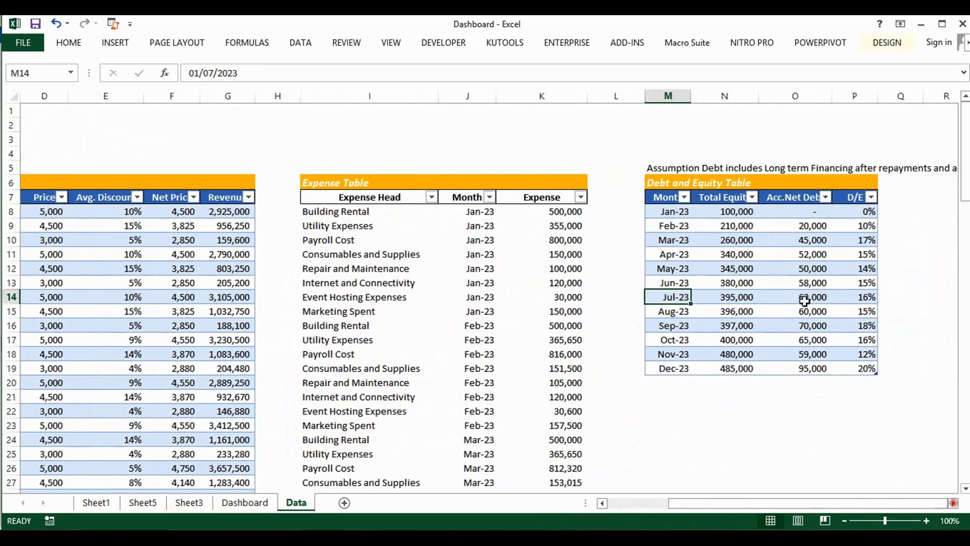
pyautogui.moveTo(654, 181); pyautogui.dragTo(853, 365)
pyautogui.click(843, 326)
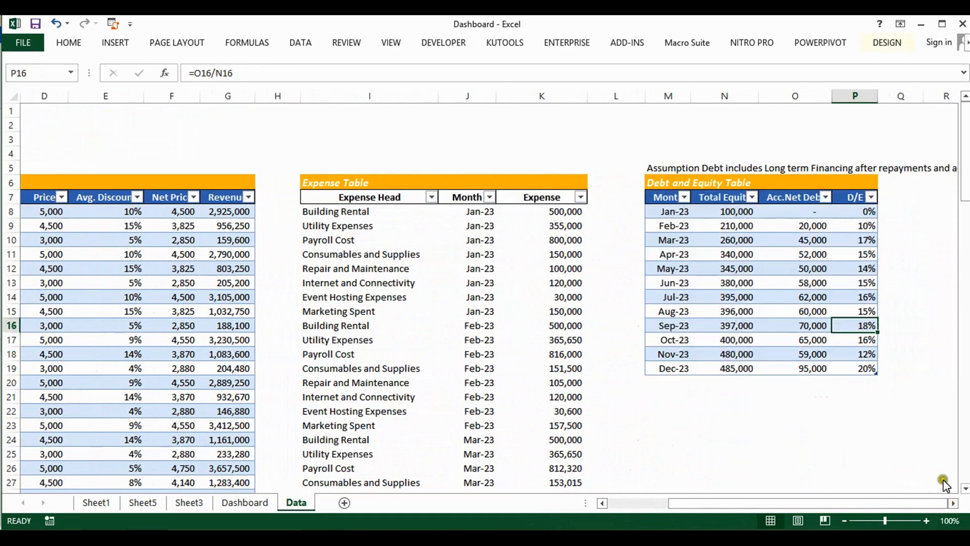
pyautogui.click(954, 503)
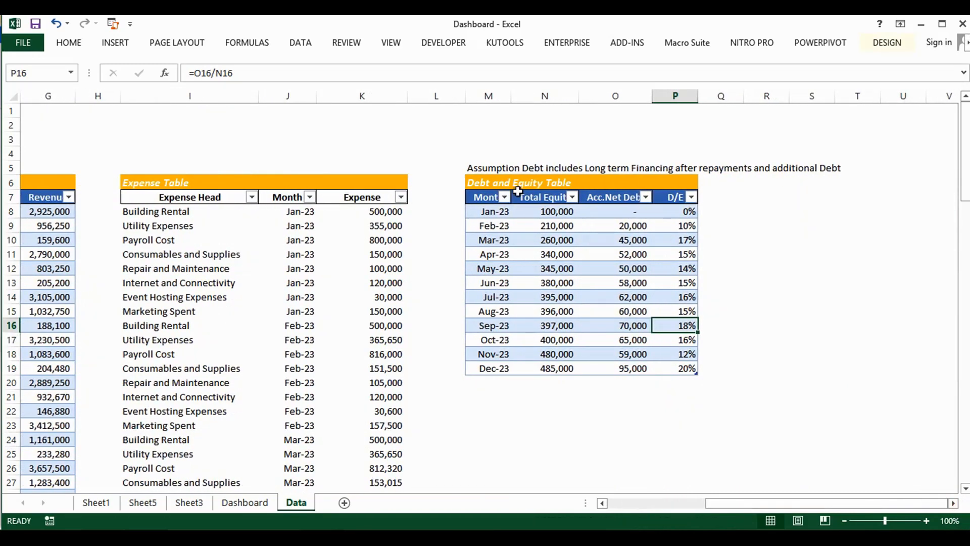
pyautogui.click(561, 468)
# Add a new blank worksheet between the Dashboard and Data sheets and hide its gridlines.
pyautogui.click(253, 503)
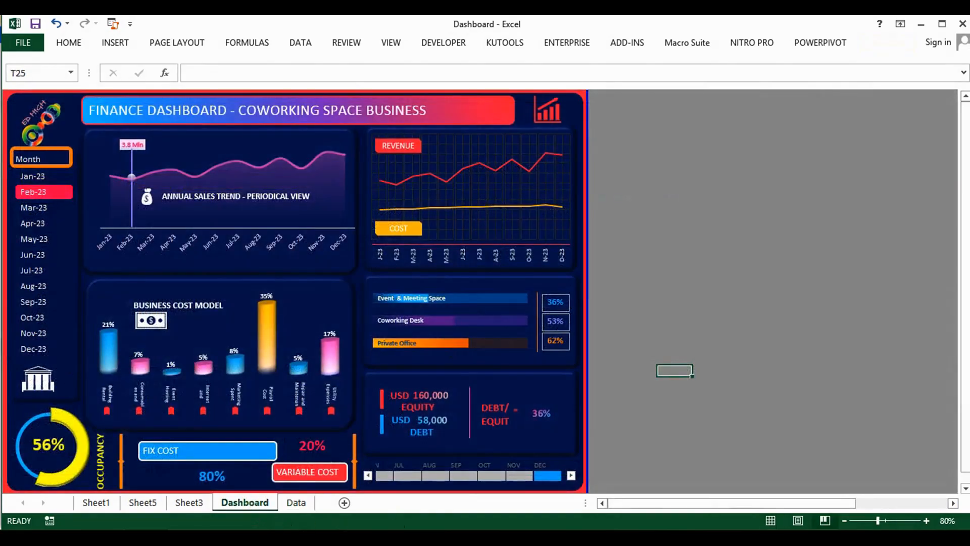
pyautogui.click(344, 503)
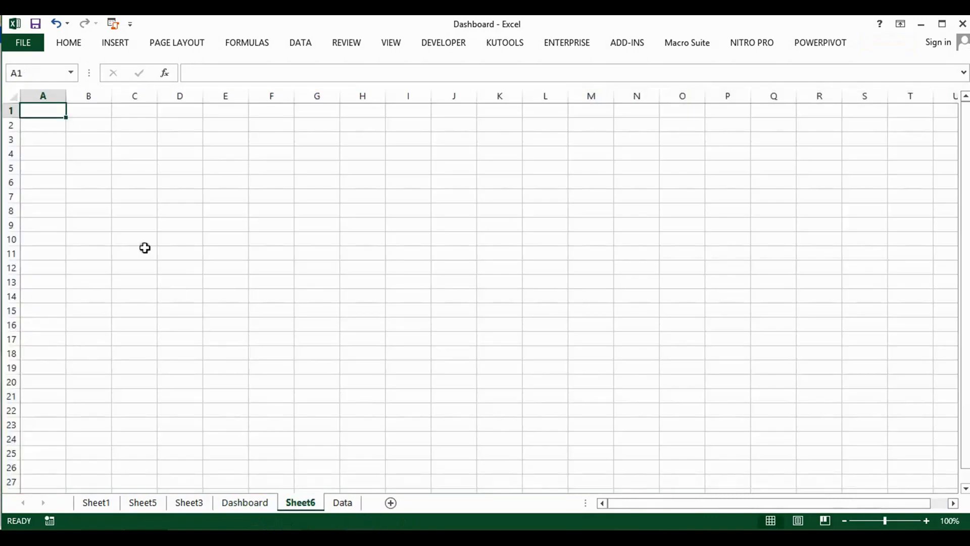
pyautogui.click(120, 223)
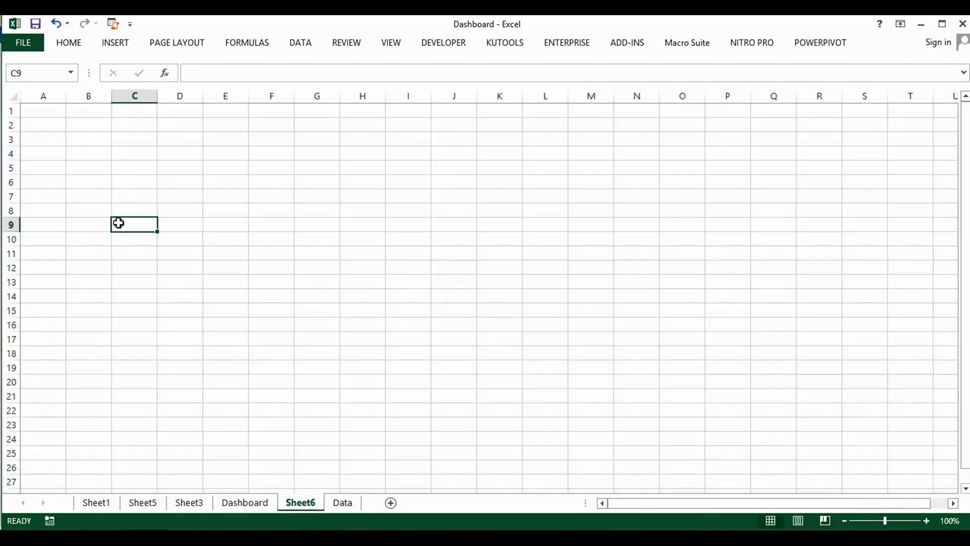
pyautogui.click(391, 42)
pyautogui.click(158, 90)
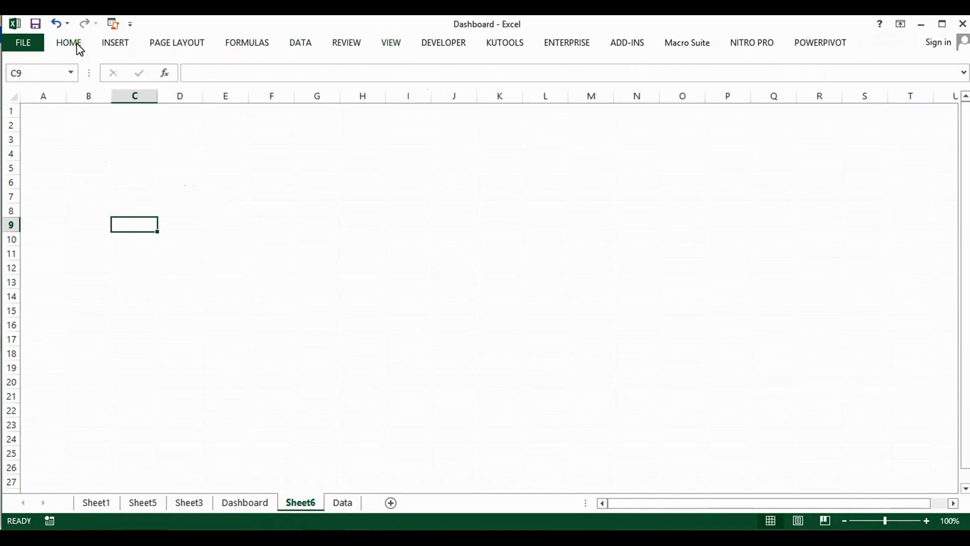
# Fill all cells of the new sheet with a custom RGB colour of red 225, green 46, blue 76.
pyautogui.click(77, 43)
pyautogui.click(203, 228)
pyautogui.hotkey('ctrl', 'a')
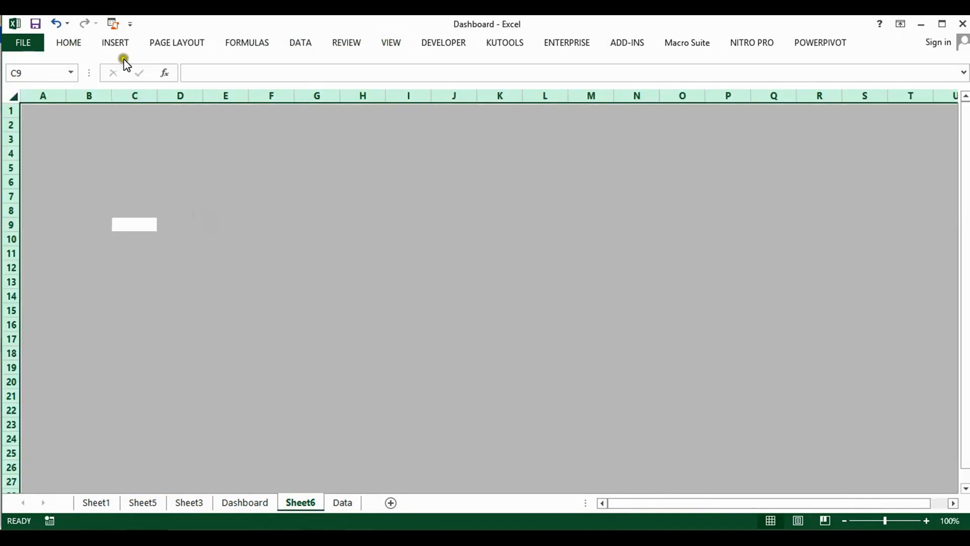
pyautogui.click(77, 44)
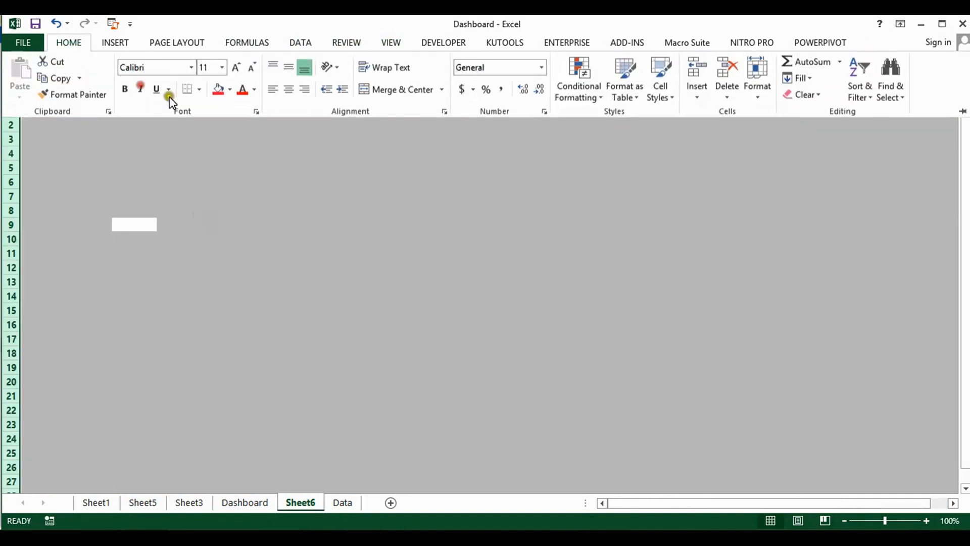
pyautogui.click(233, 92)
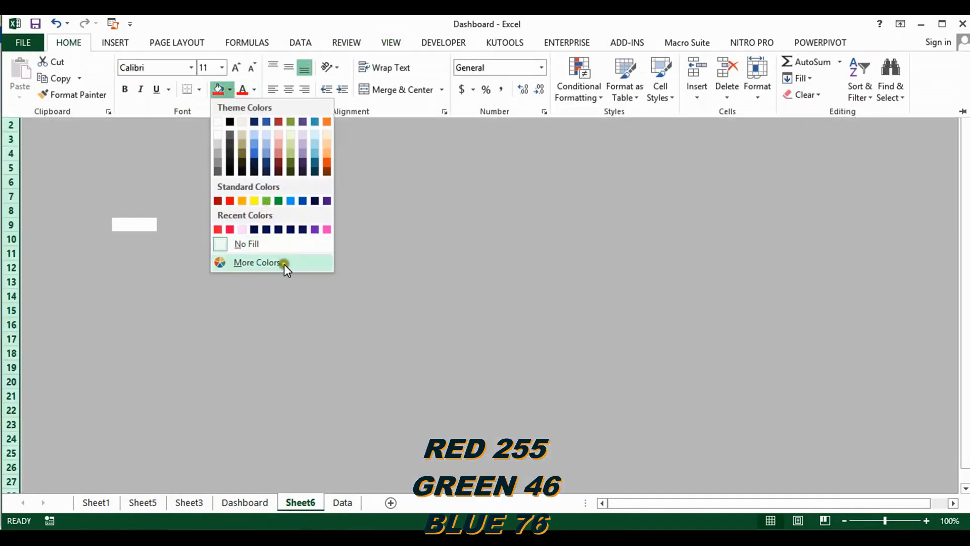
pyautogui.click(283, 264)
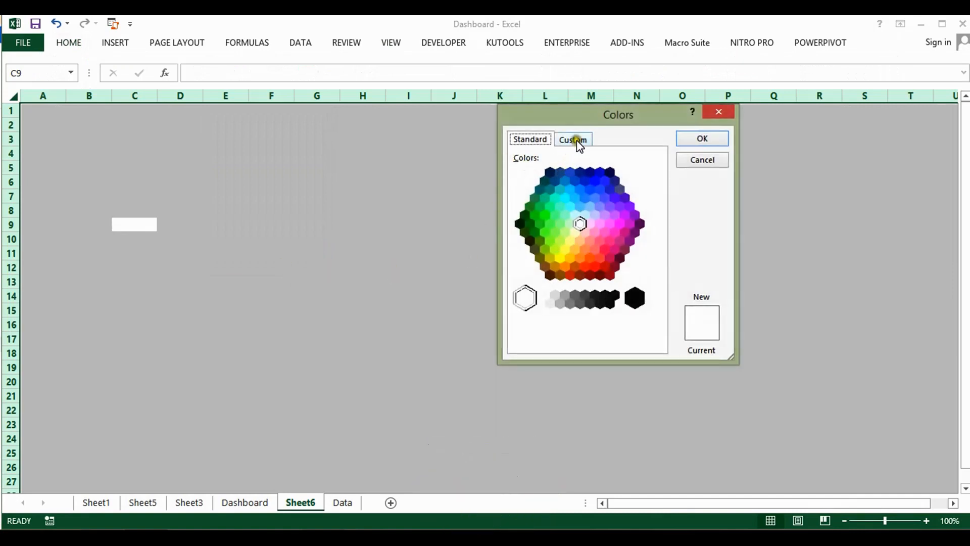
pyautogui.click(576, 140)
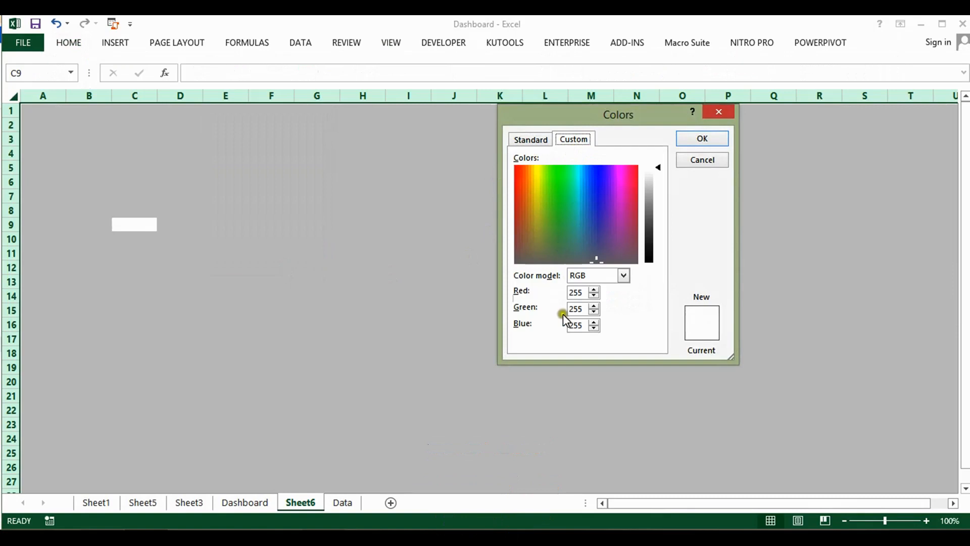
pyautogui.click(585, 293)
pyautogui.press('BackSpace')
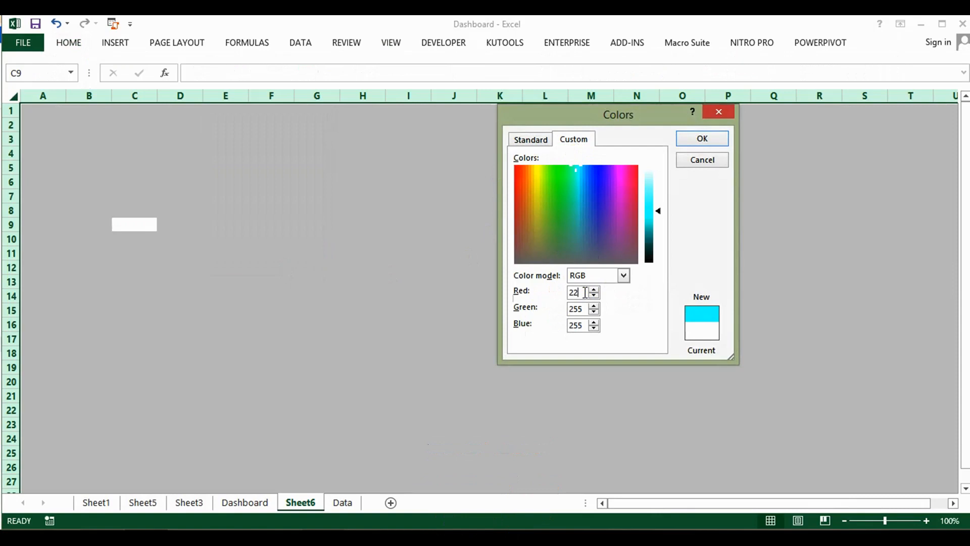
pyautogui.write('5')
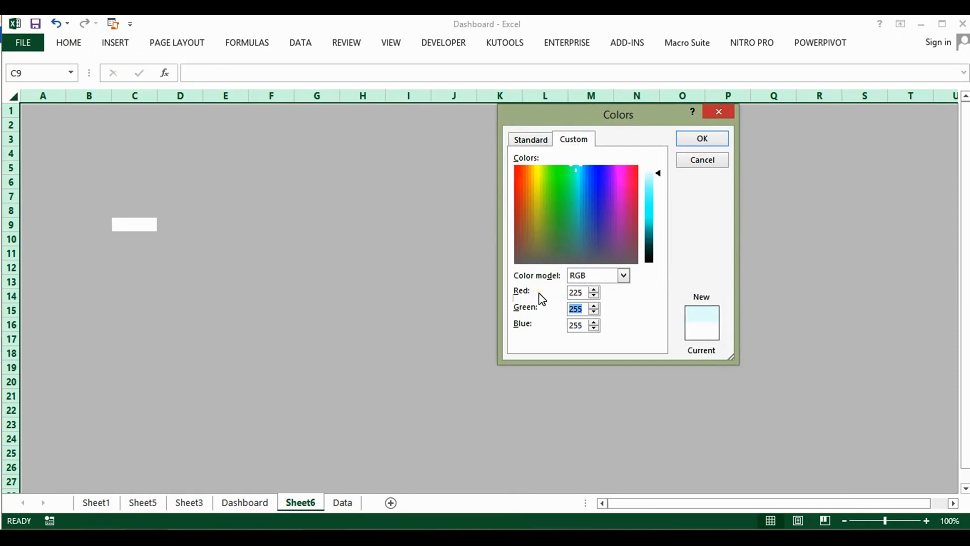
pyautogui.write('46')
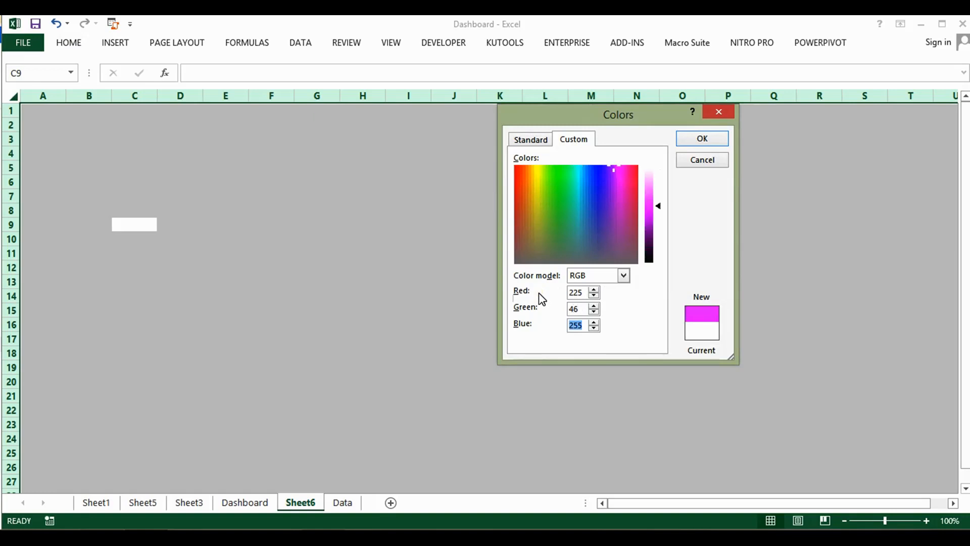
pyautogui.write('76')
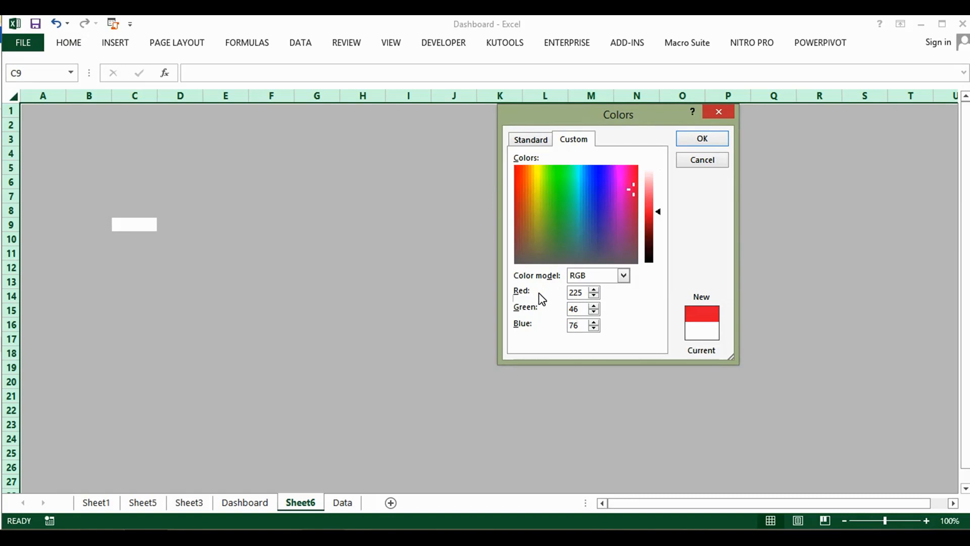
pyautogui.press('Return')
pyautogui.click(539, 297)
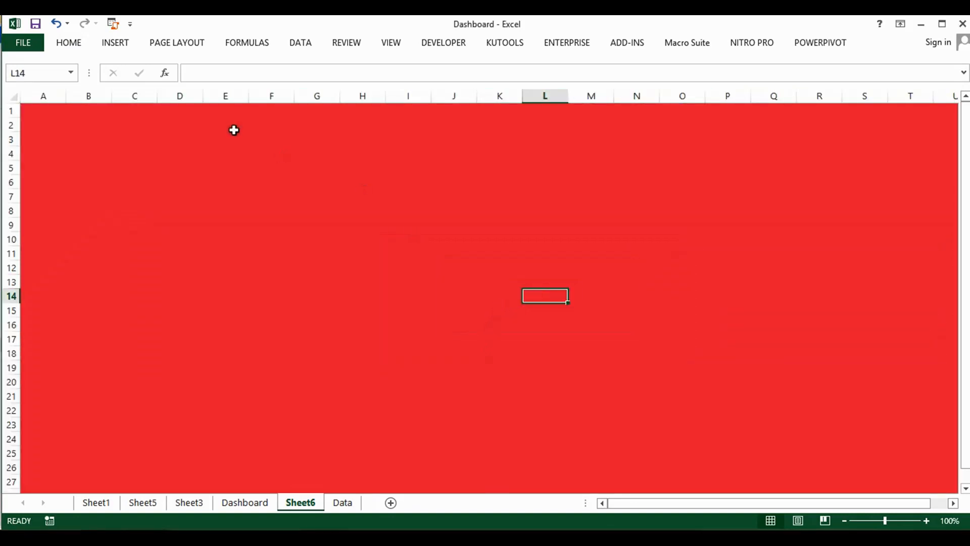
# Copy the red block of size values starting at E21 on Sheet5 and paste it at R6 on Sheet6.
pyautogui.click(151, 503)
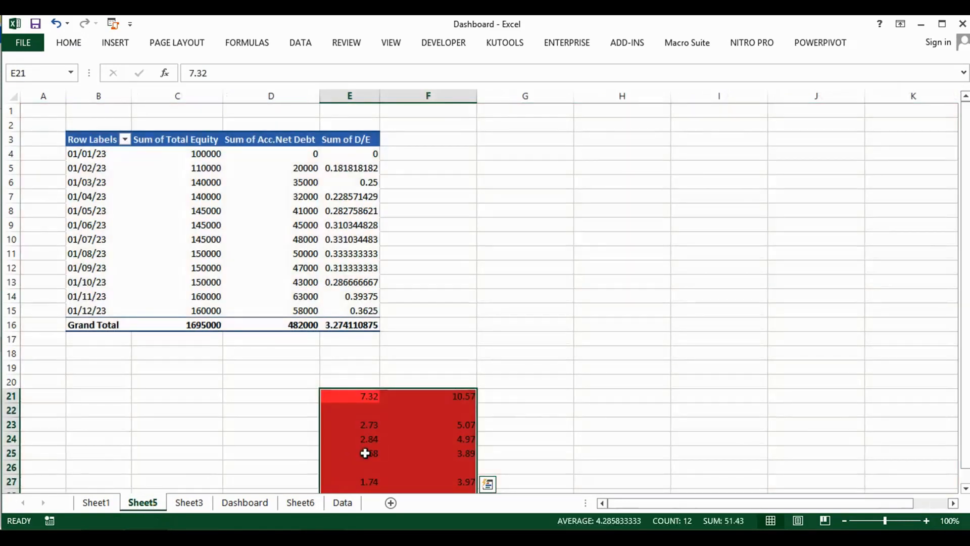
pyautogui.hotkey('ctrl', 'c')
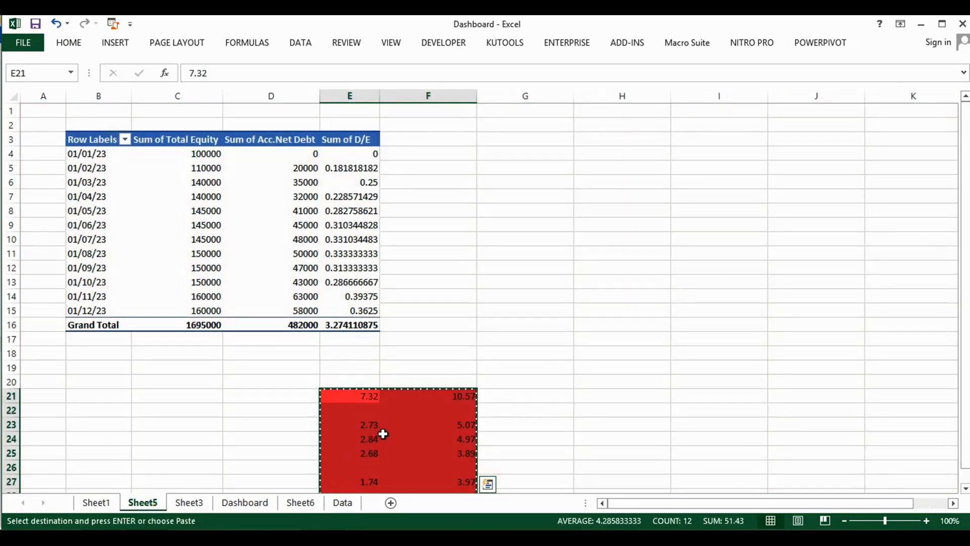
pyautogui.click(307, 503)
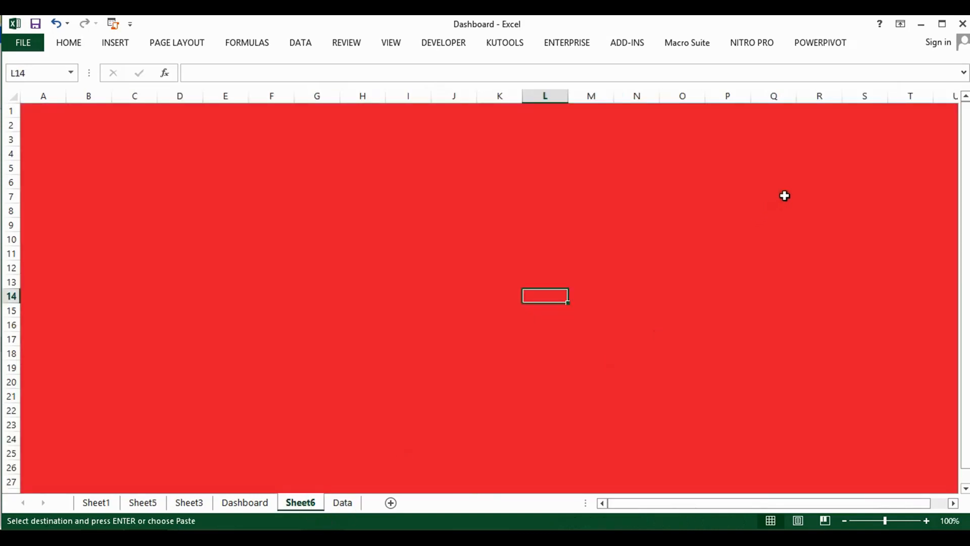
pyautogui.click(805, 181)
pyautogui.hotkey('ctrl', 'v')
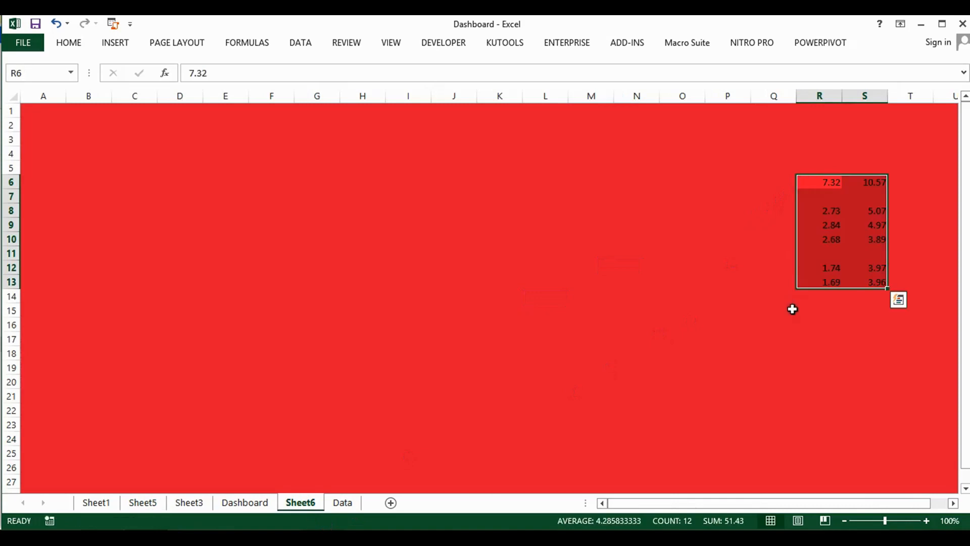
pyautogui.click(780, 324)
pyautogui.click(835, 188)
pyautogui.click(763, 365)
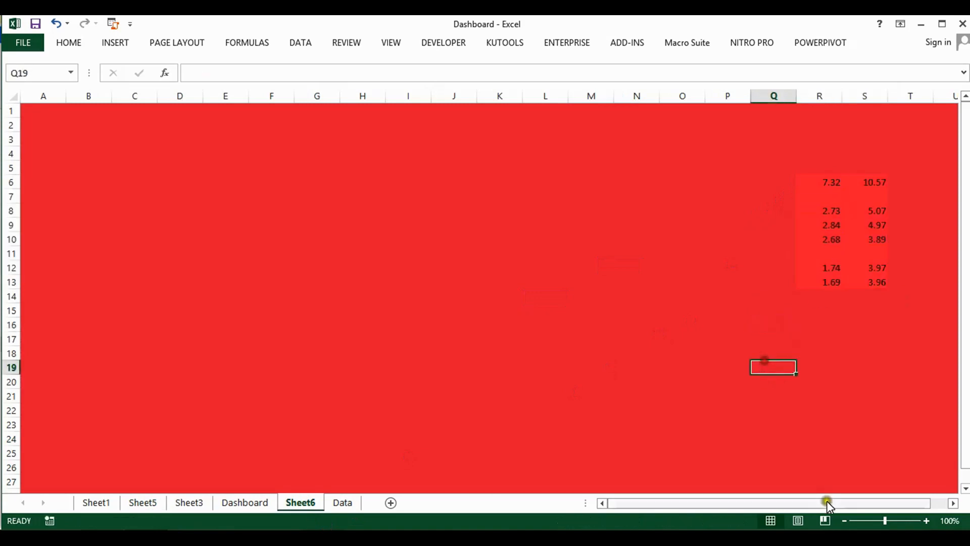
# Draw a rounded rectangle about 2.75 inches high and 6.29 inches wide over columns A to J, starting at row 2.
pyautogui.click(118, 46)
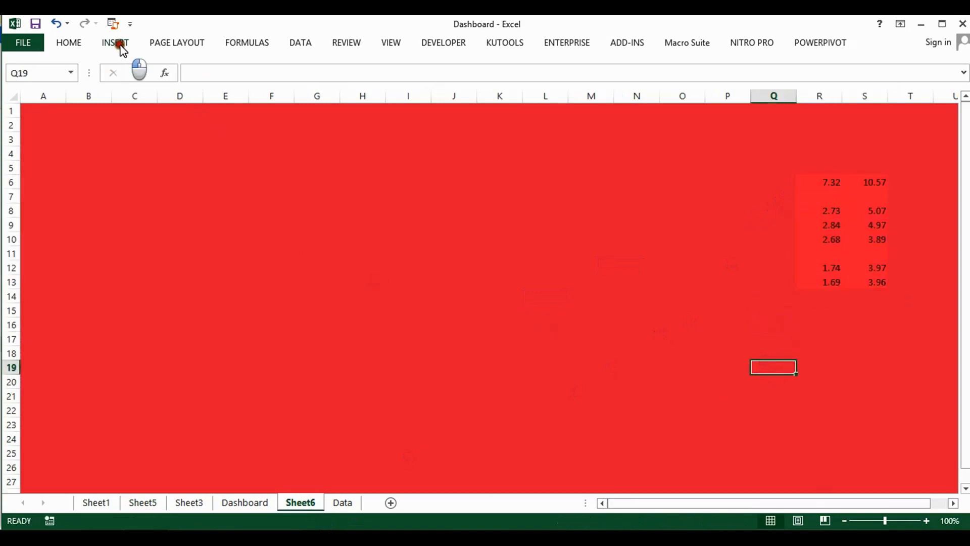
pyautogui.click(266, 65)
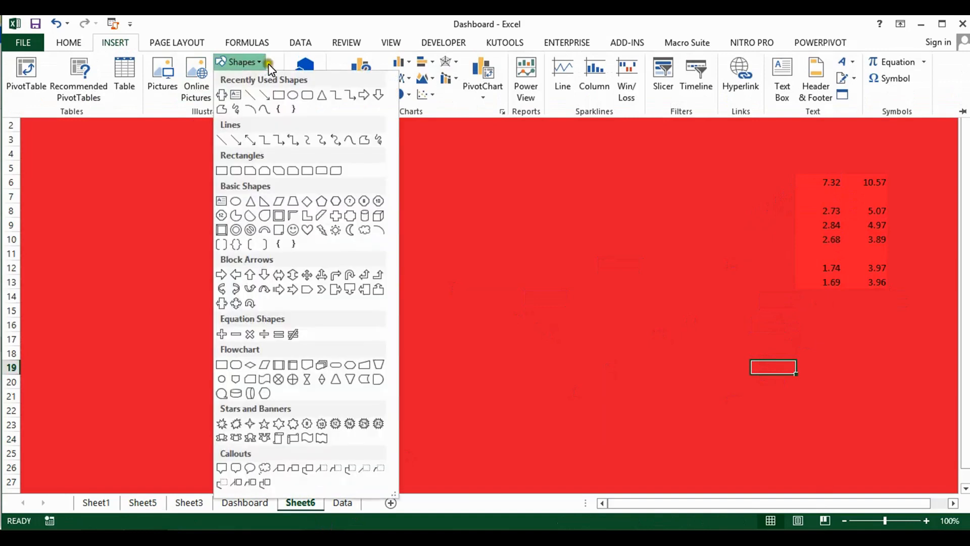
pyautogui.click(303, 95)
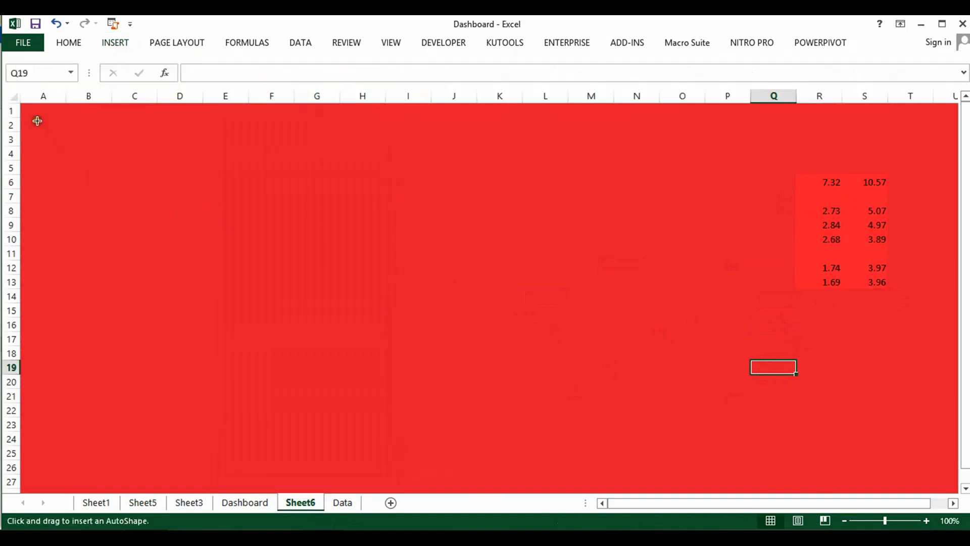
pyautogui.moveTo(37, 121); pyautogui.dragTo(469, 310)
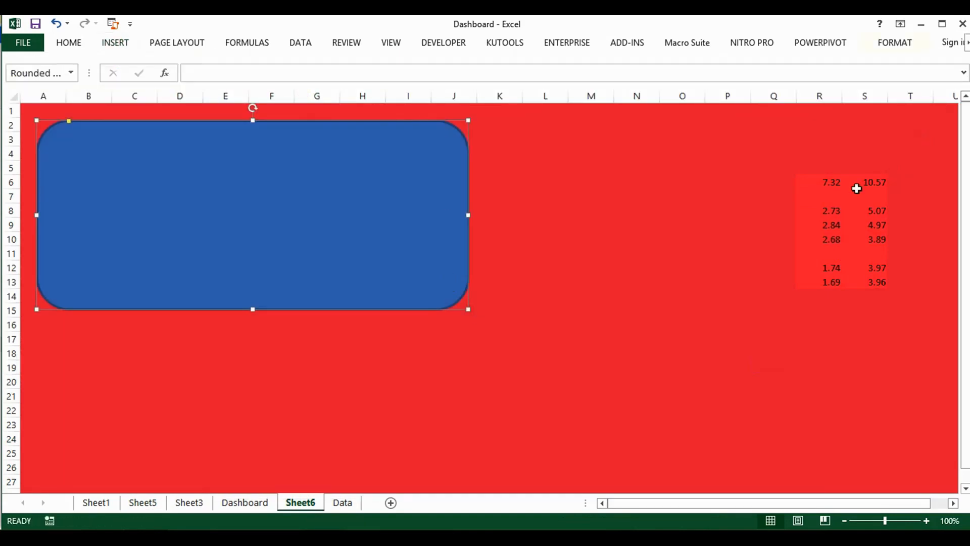
# Set the rounded rectangle's height to 7.32 inches and its width to 10.57 inches.
pyautogui.click(895, 44)
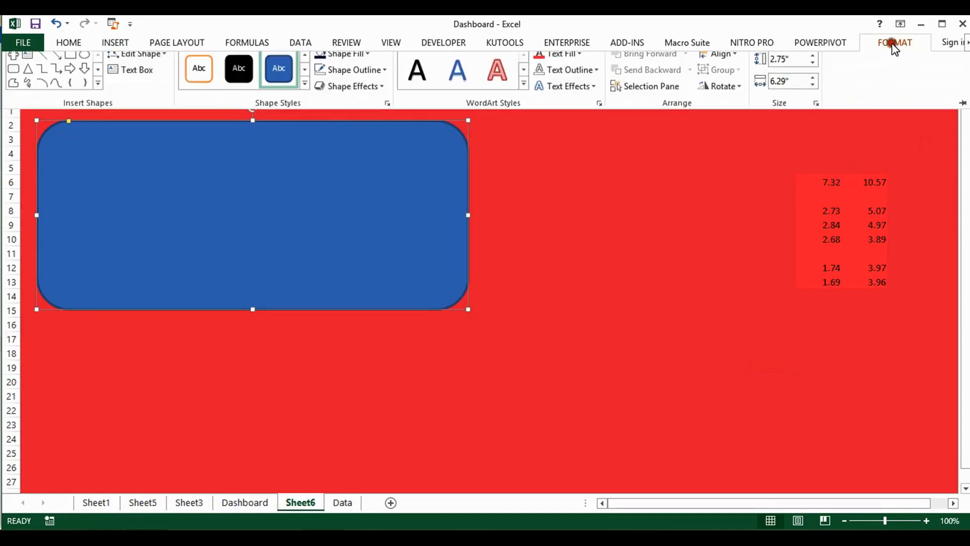
pyautogui.click(780, 67)
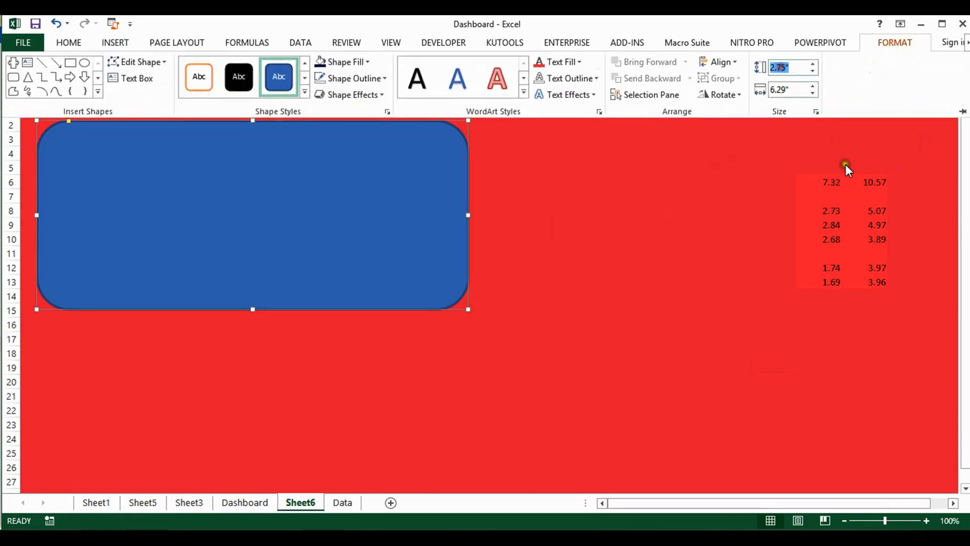
pyautogui.write('7.32')
pyautogui.press('Return')
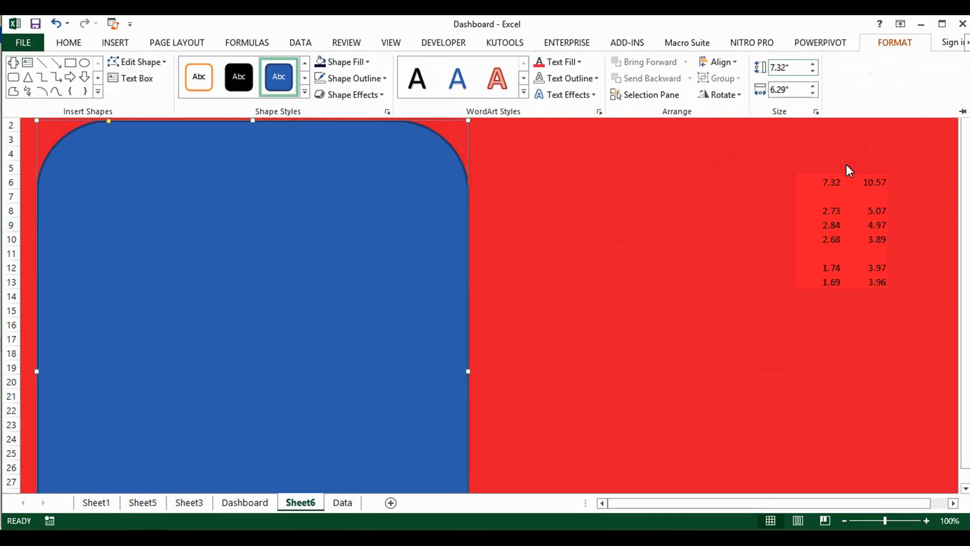
pyautogui.click(782, 89)
pyautogui.click(787, 91)
pyautogui.moveTo(787, 91); pyautogui.dragTo(755, 104)
pyautogui.press('Return')
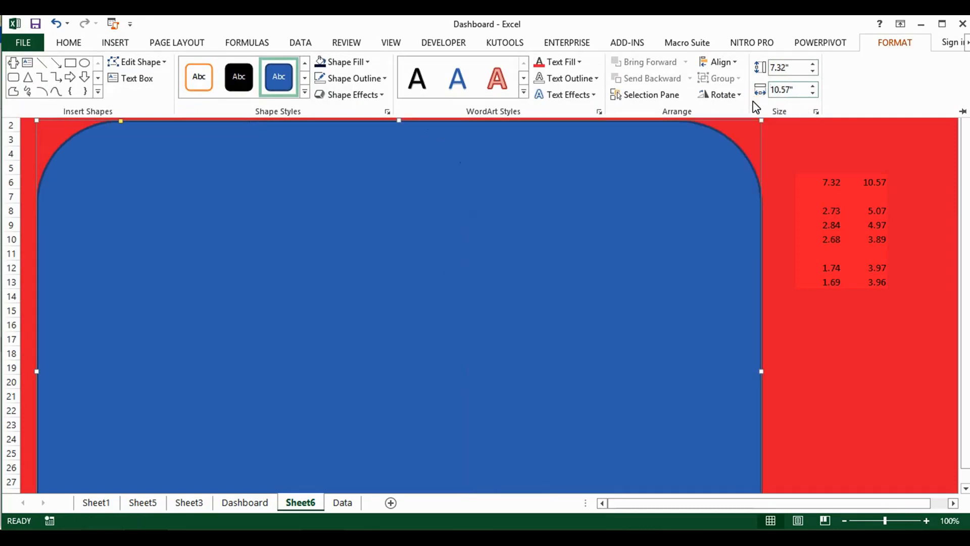
# Move the large rounded rectangle up to the sheet's upper-left corner at A1 and make its corners much less rounded.
pyautogui.click(438, 393)
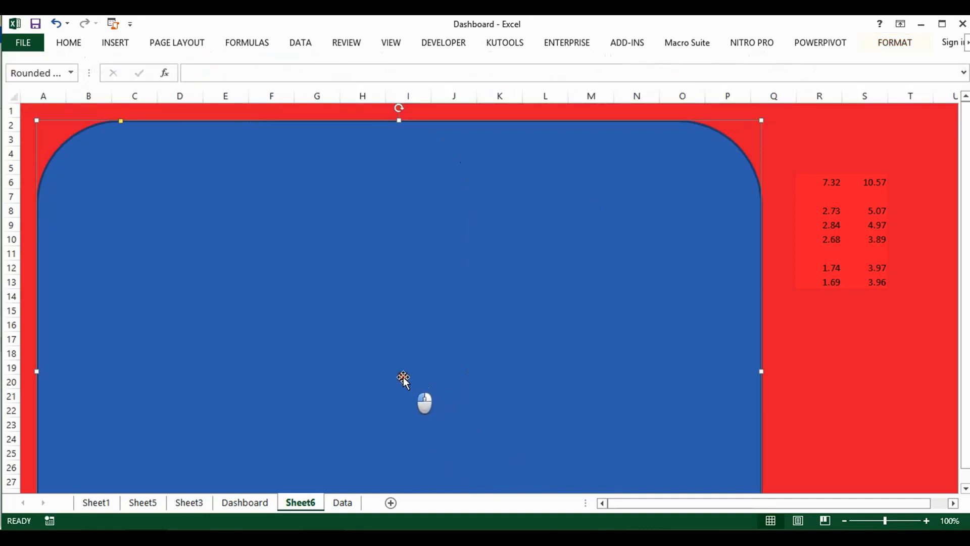
pyautogui.moveTo(383, 326)
pyautogui.mouseDown()
pyautogui.moveTo(361, 304)
pyautogui.moveTo(373, 315)
pyautogui.mouseUp()
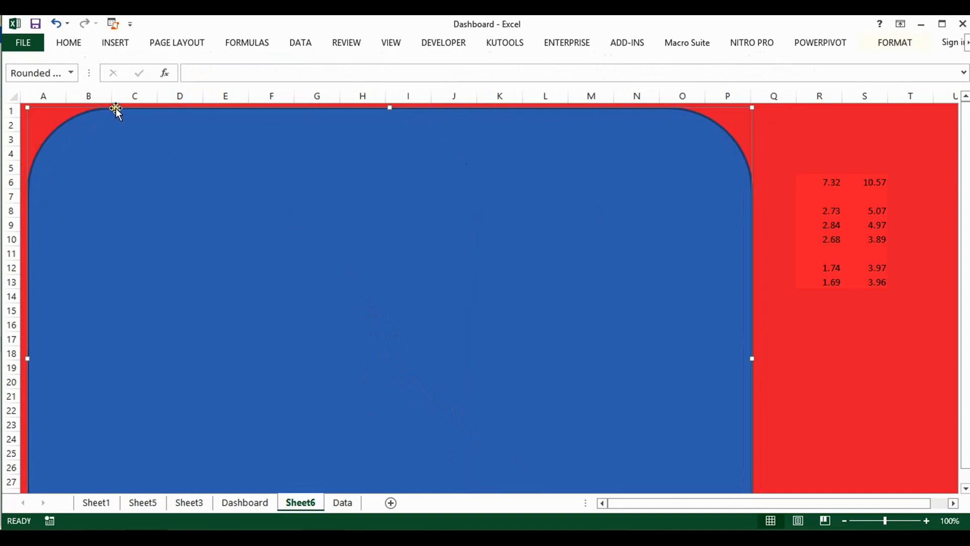
pyautogui.moveTo(111, 108); pyautogui.dragTo(62, 117)
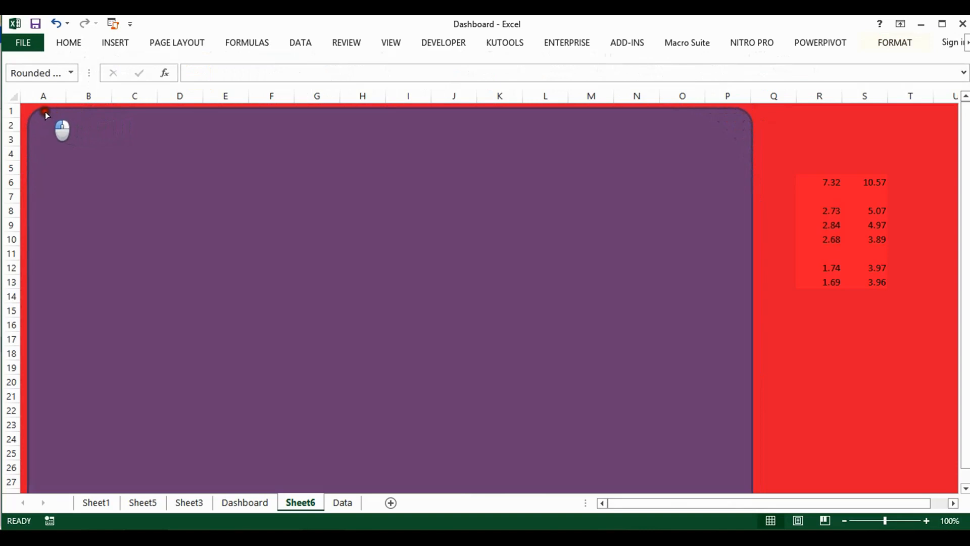
pyautogui.moveTo(44, 111); pyautogui.dragTo(44, 111)
# Draw a second rounded rectangle inside the large one and size it 2.73 inches high by 5.07 inches wide.
pyautogui.click(307, 97)
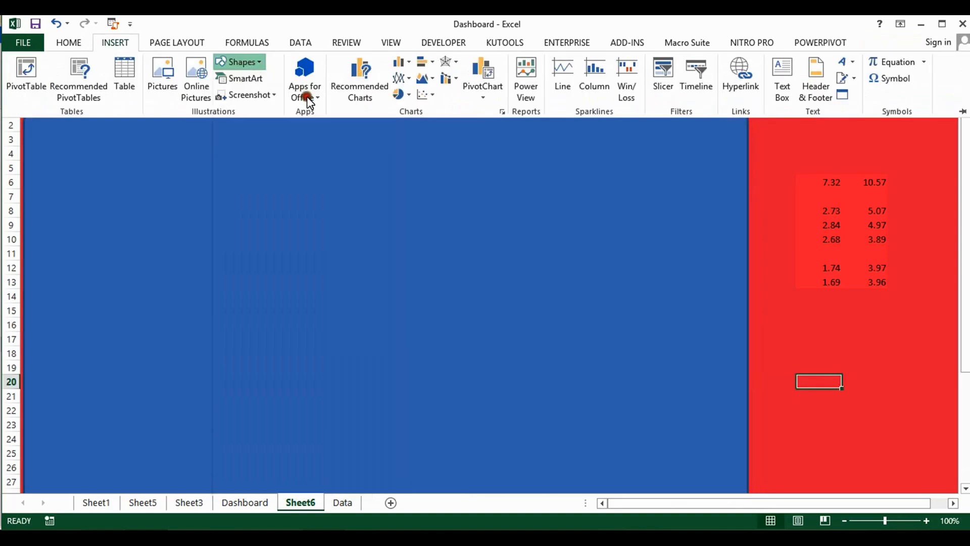
pyautogui.moveTo(86, 184); pyautogui.dragTo(261, 245)
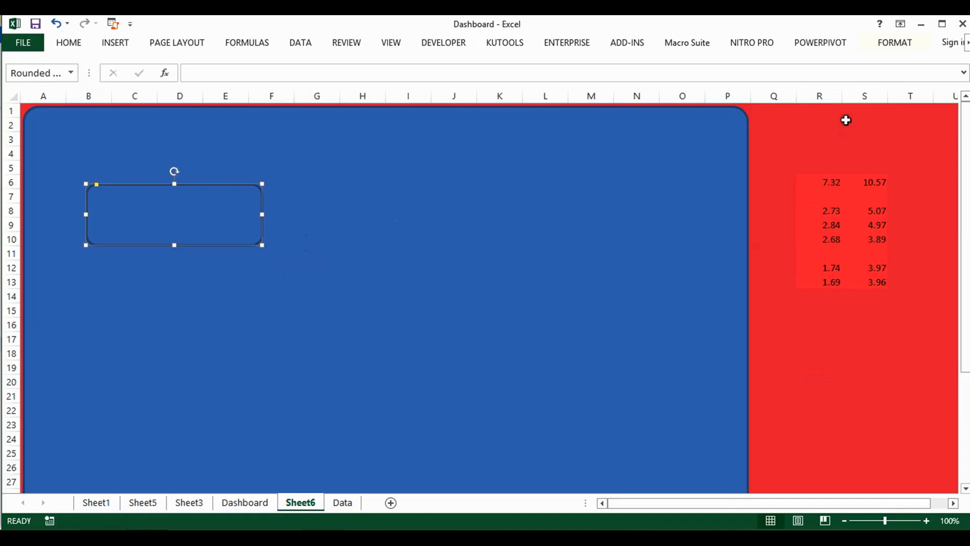
pyautogui.click(894, 44)
pyautogui.click(786, 71)
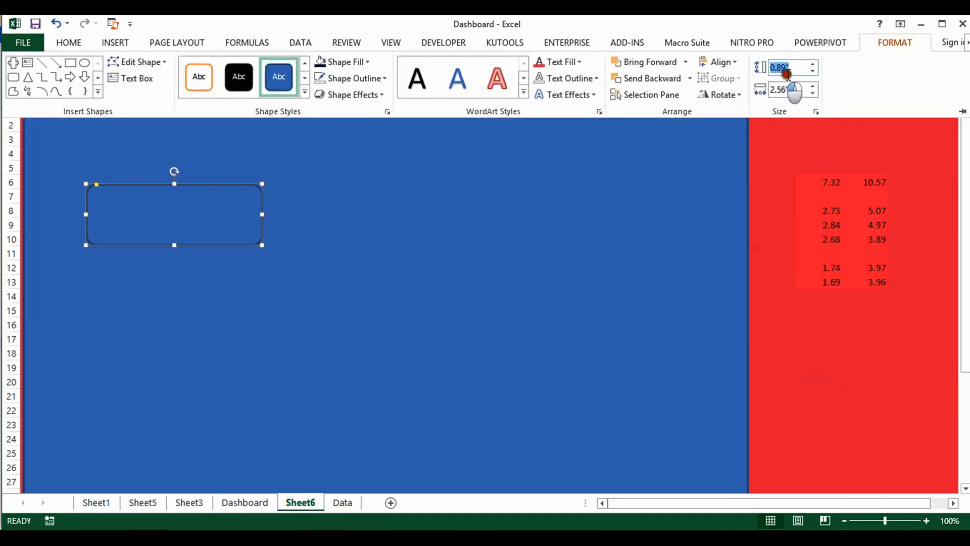
pyautogui.write('2.73')
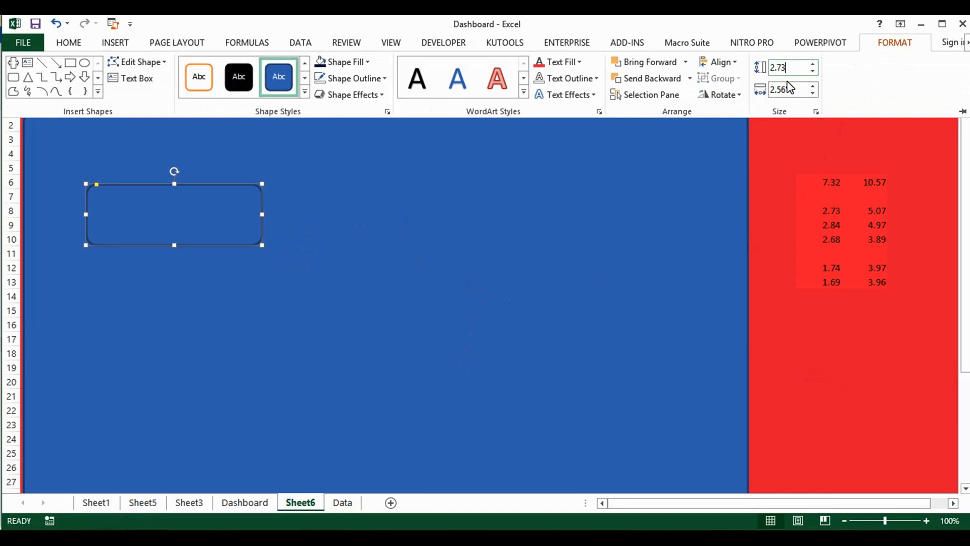
pyautogui.press('Return')
pyautogui.click(787, 94)
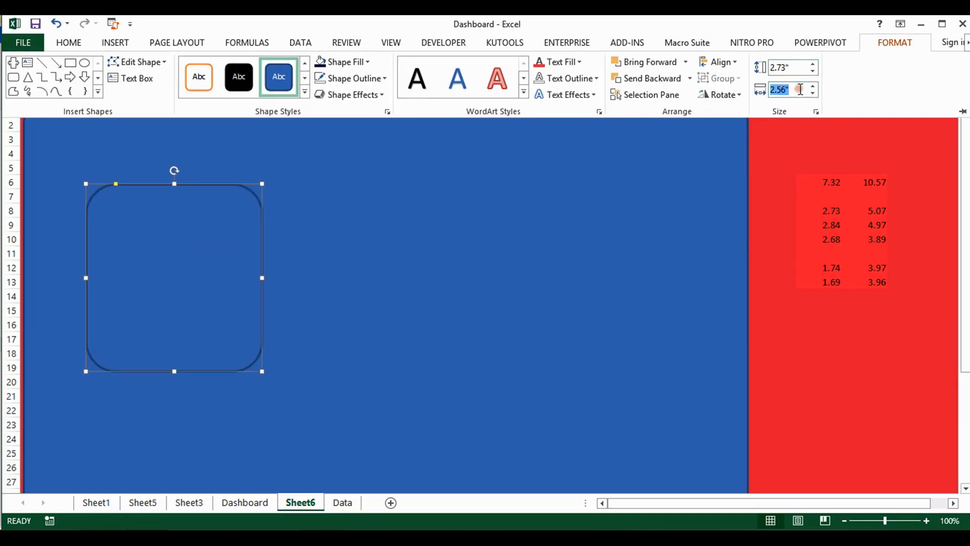
pyautogui.write('5.07')
pyautogui.press('Return')
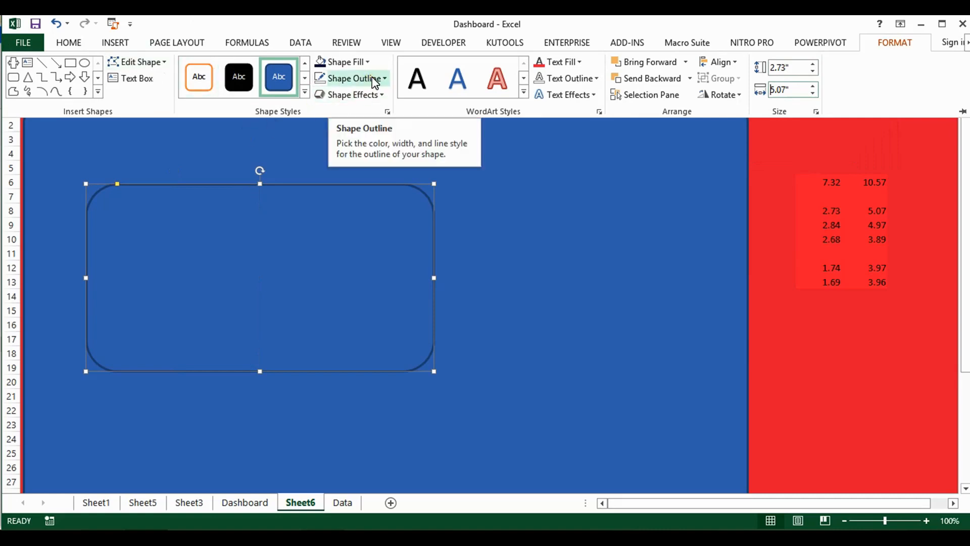
# Give the smaller rounded rectangle the fourth bevel preset and the last inner shadow preset.
pyautogui.click(382, 96)
pyautogui.moveTo(402, 279)
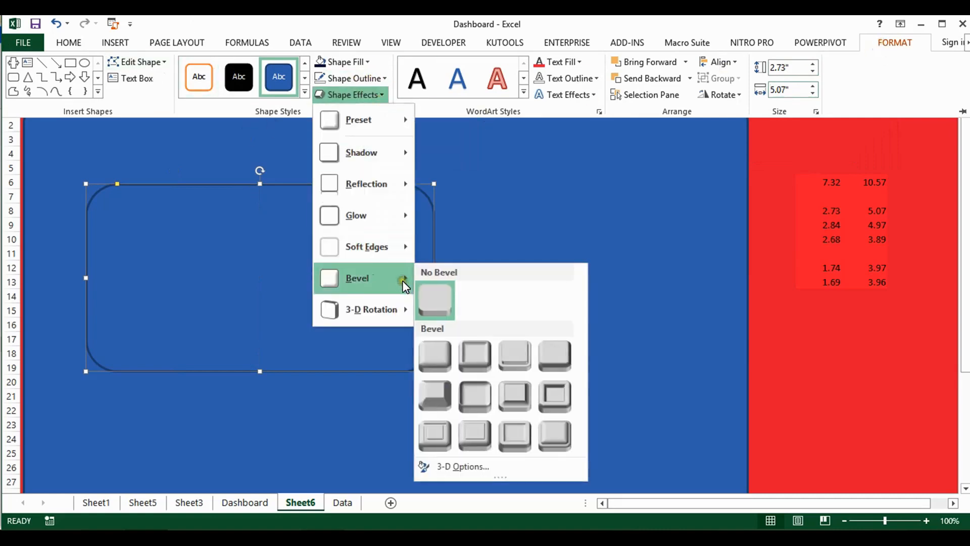
pyautogui.click(554, 358)
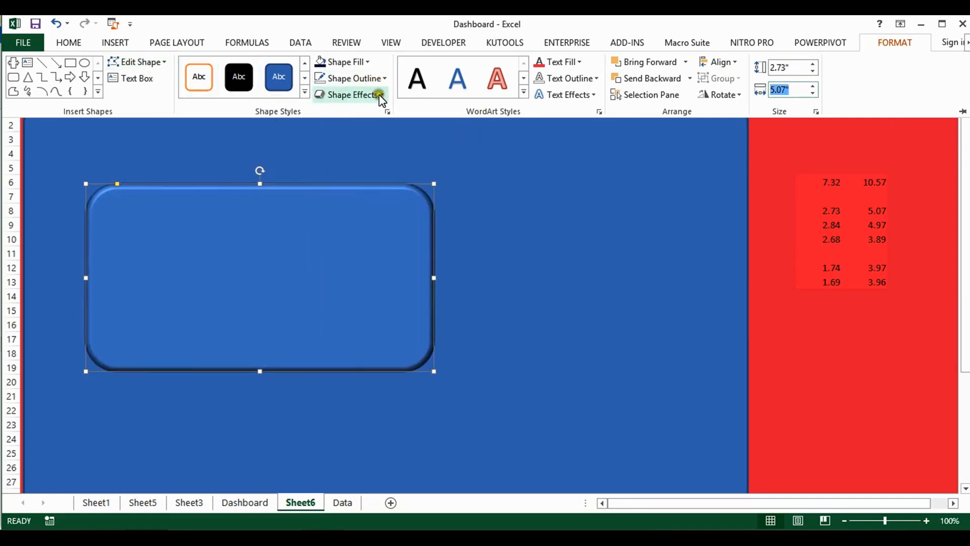
pyautogui.click(381, 96)
pyautogui.moveTo(374, 152)
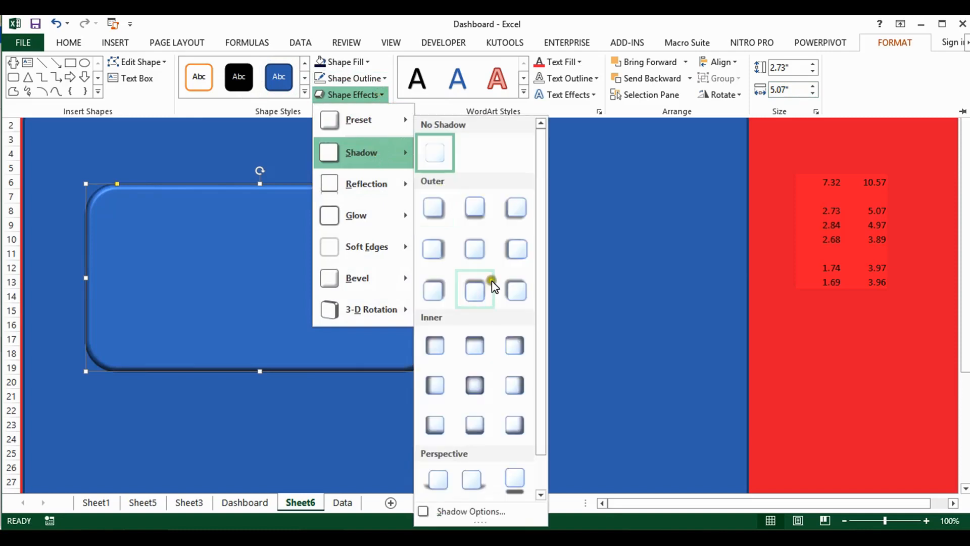
pyautogui.click(518, 426)
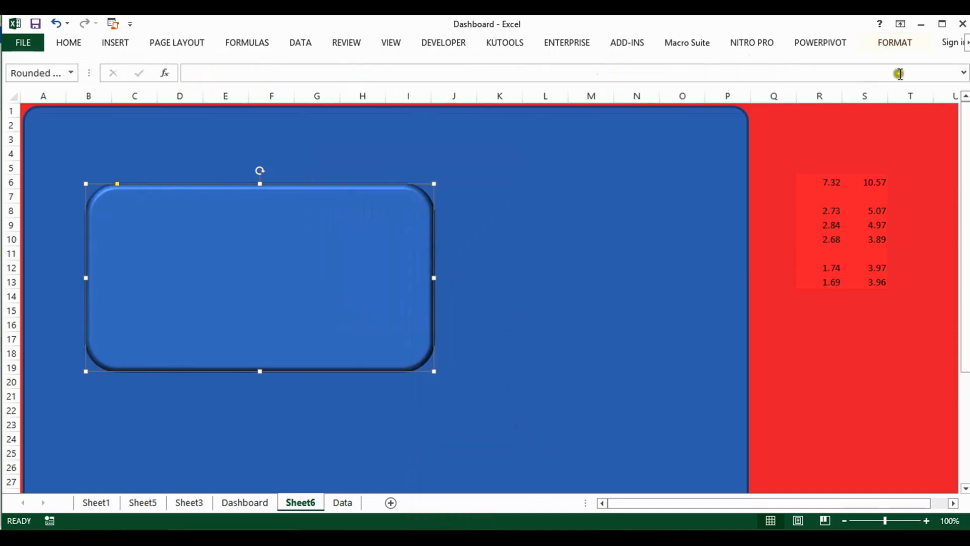
# Remove the smaller rectangle's outline and fill it with dark navy blue.
pyautogui.click(885, 45)
pyautogui.click(367, 81)
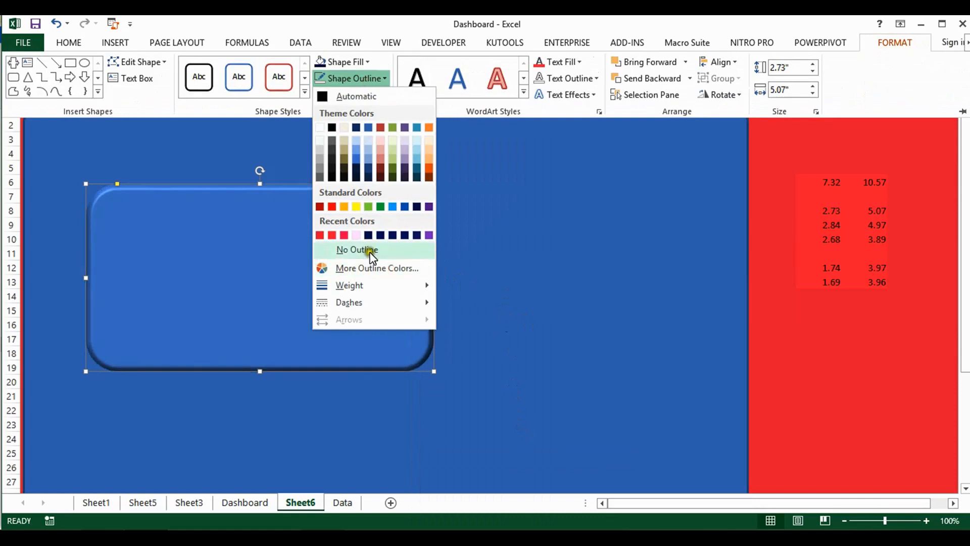
pyautogui.click(368, 250)
pyautogui.click(345, 62)
pyautogui.click(405, 190)
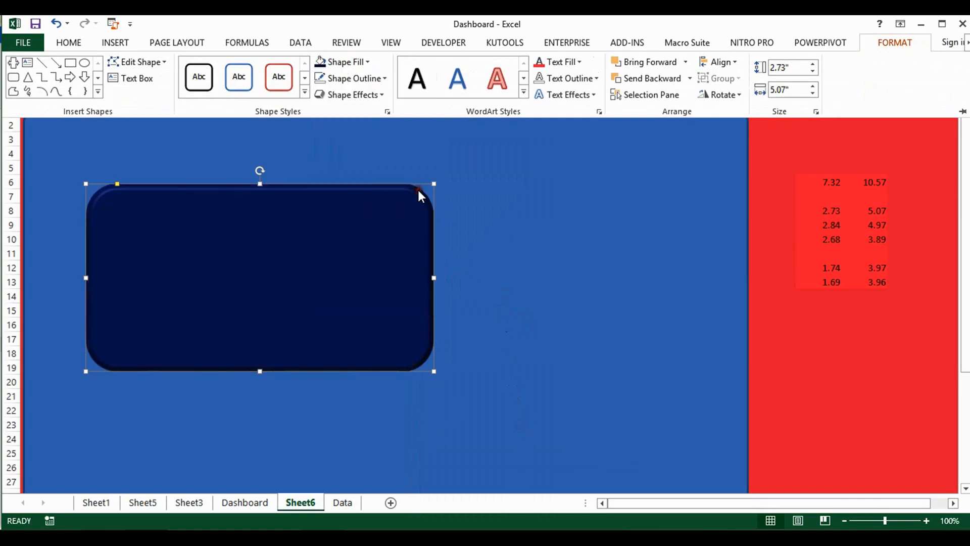
pyautogui.click(504, 301)
# Duplicate the navy panel beside the original and size the copy 2.84 inches high by 4.97 inches wide.
pyautogui.click(321, 297)
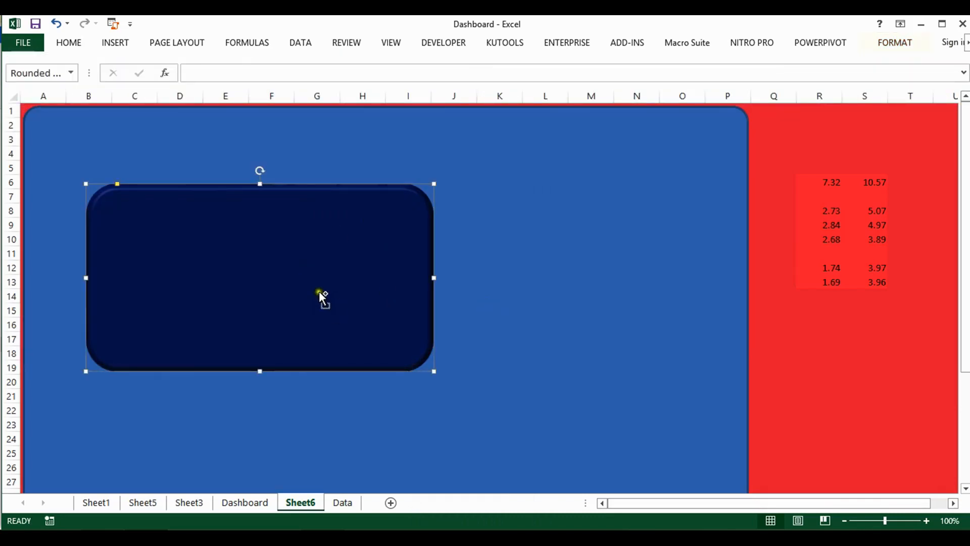
pyautogui.moveTo(321, 297); pyautogui.dragTo(611, 284)
pyautogui.click(912, 44)
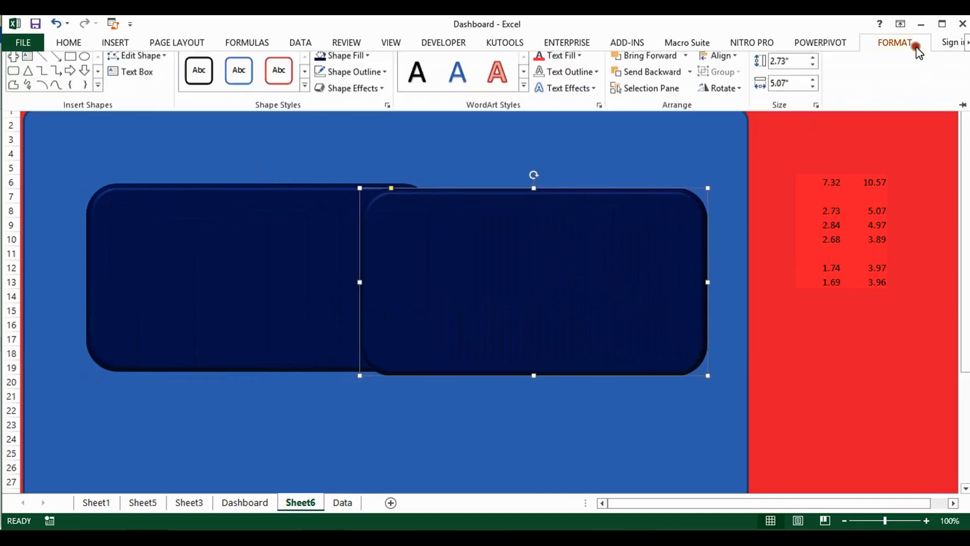
pyautogui.click(788, 68)
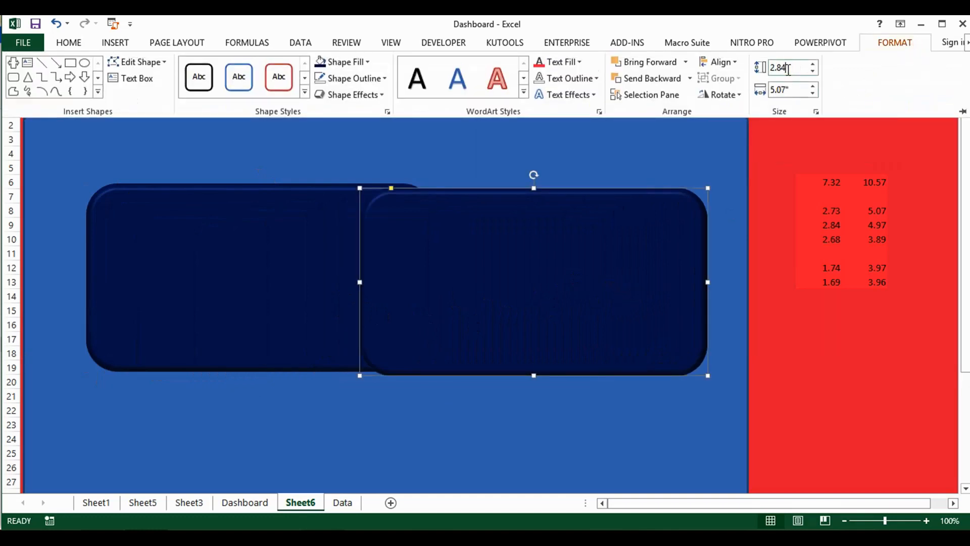
pyautogui.click(807, 95)
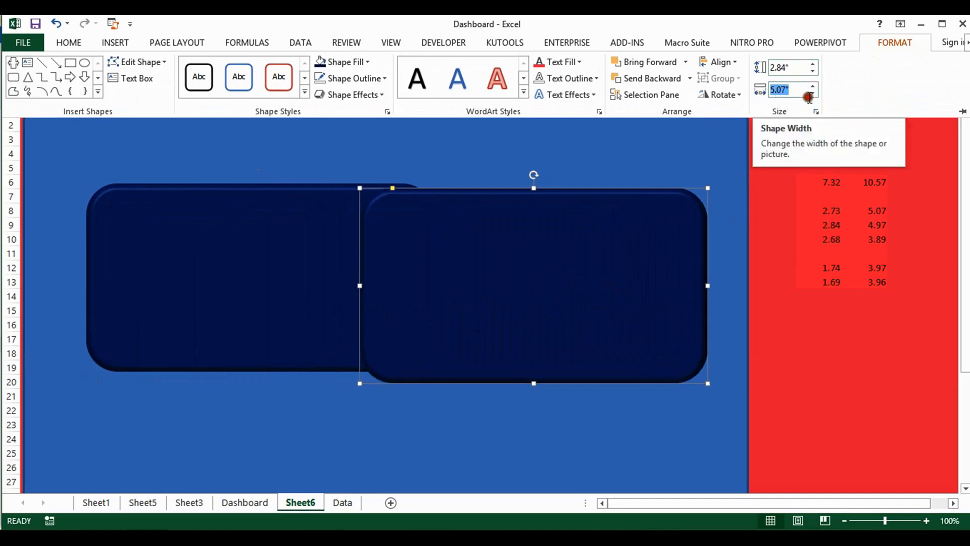
pyautogui.write('4.97')
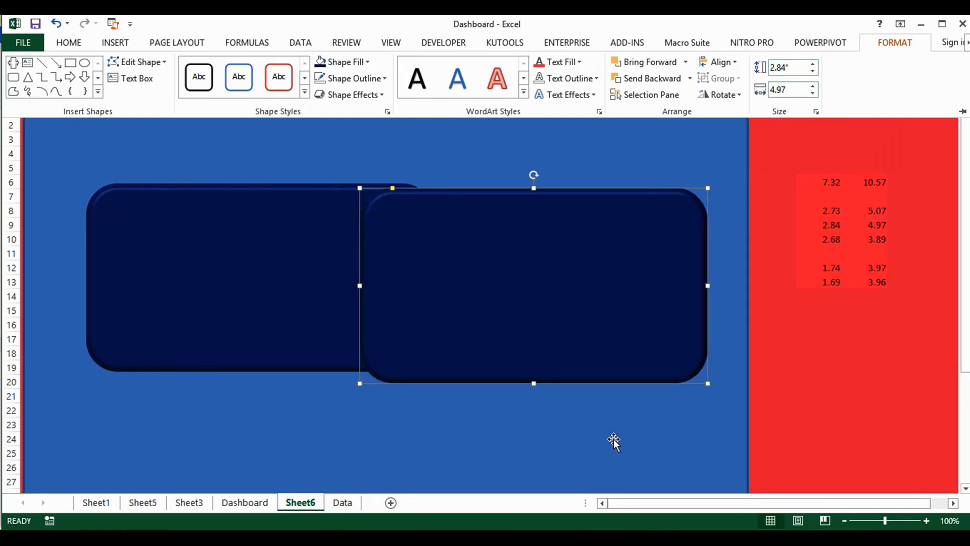
pyautogui.press('Return')
# Stack the two navy panels inside the blue background, with the 2.84-inch-high one just below the first, around columns C to I.
pyautogui.click(605, 338)
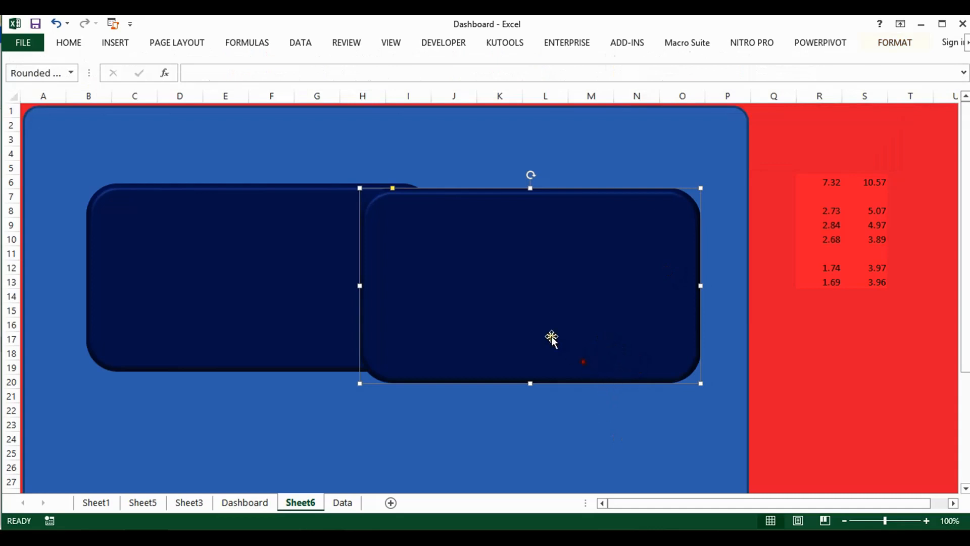
pyautogui.moveTo(541, 300); pyautogui.dragTo(277, 465)
pyautogui.click(283, 299)
pyautogui.moveTo(283, 300); pyautogui.dragTo(303, 251)
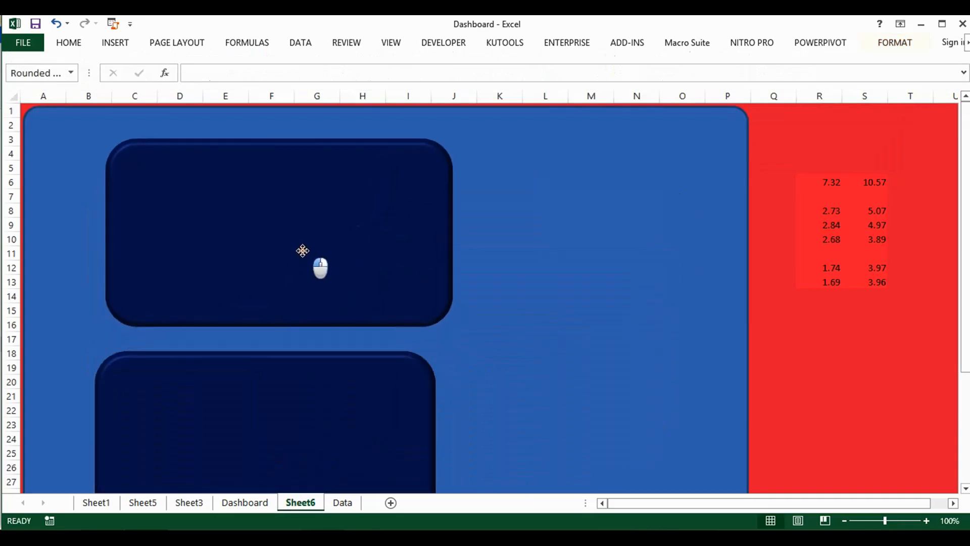
pyautogui.click(278, 433)
pyautogui.moveTo(278, 433); pyautogui.dragTo(300, 416)
pyautogui.scroll(-5, 808, 319)
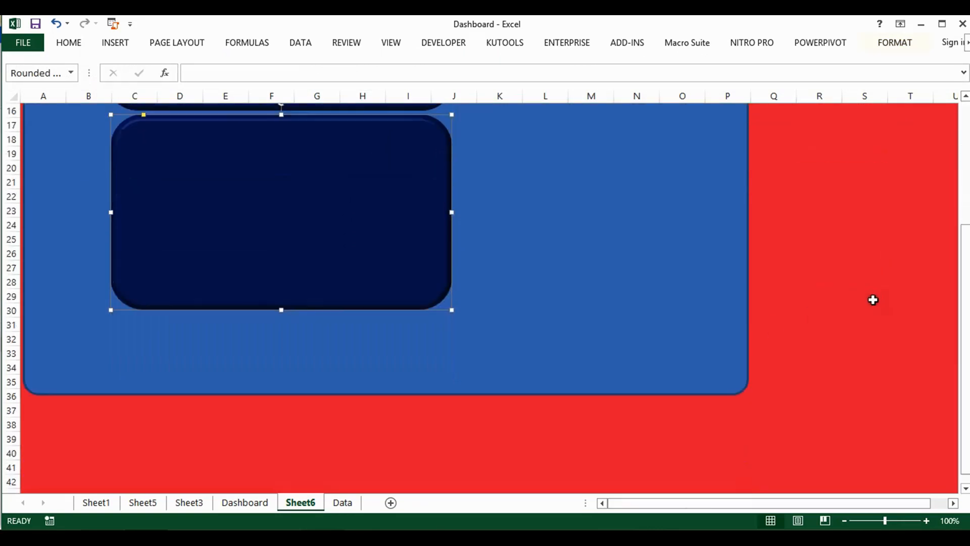
pyautogui.scroll(5, 673, 370)
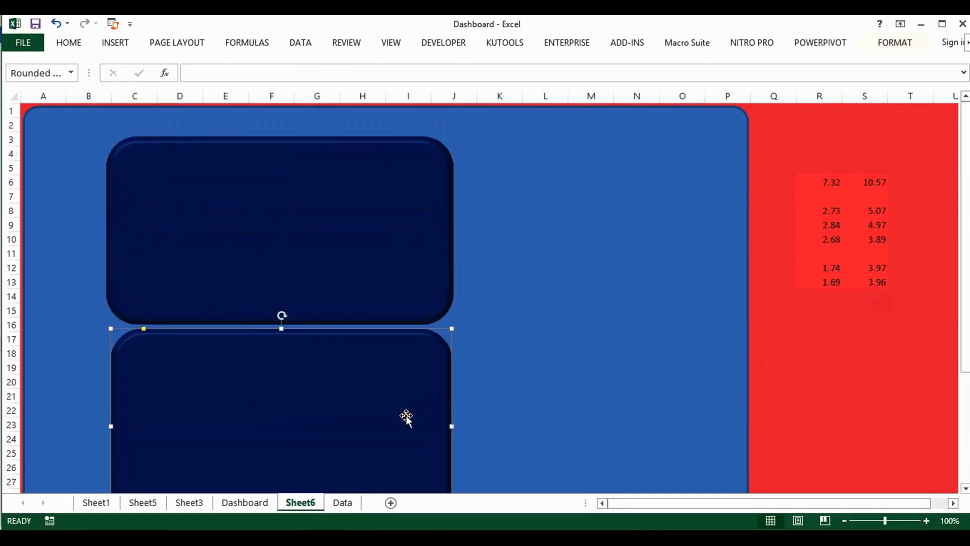
# Duplicate the lower navy panel to the right and size the copy 2.68 inches high by 3.89 inches wide.
pyautogui.moveTo(406, 416); pyautogui.dragTo(680, 269)
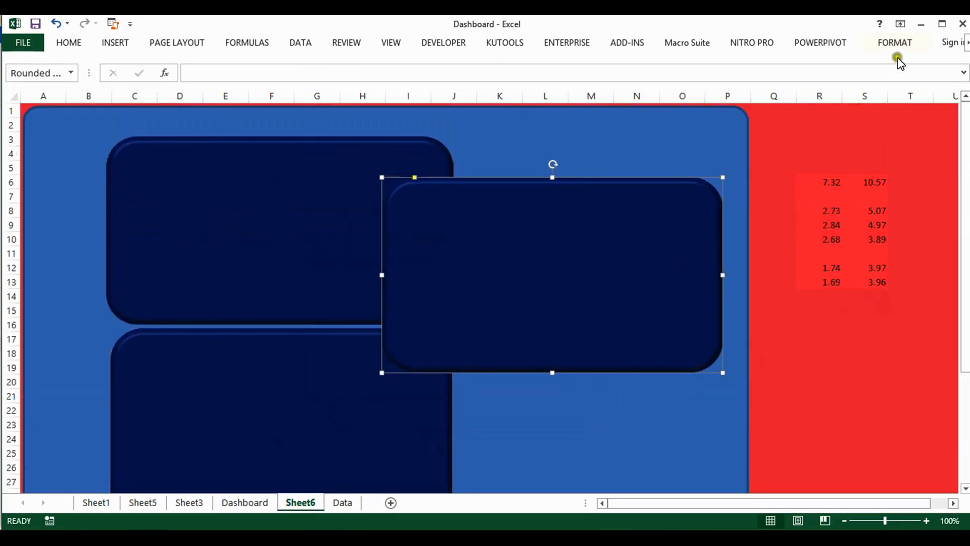
pyautogui.click(895, 45)
pyautogui.click(790, 67)
pyautogui.write('2.68')
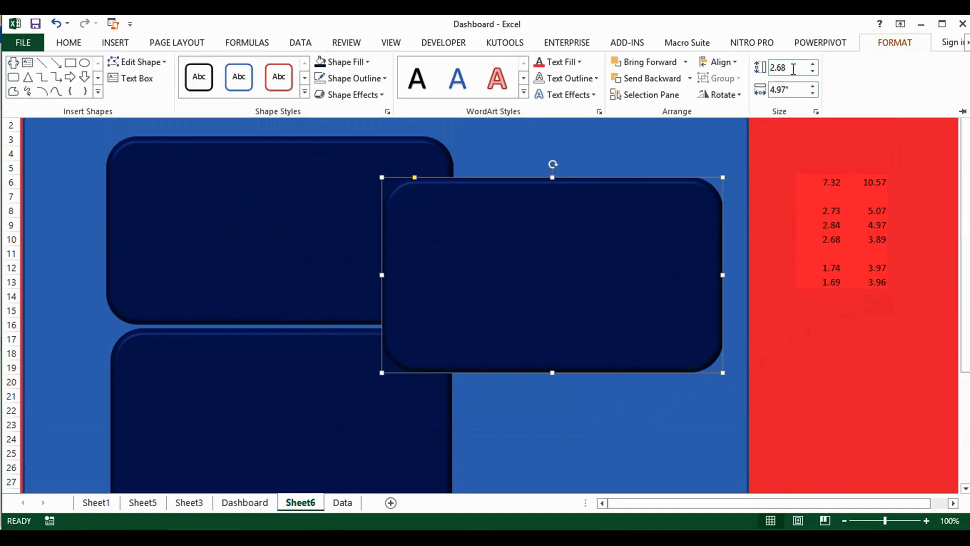
pyautogui.press('Return')
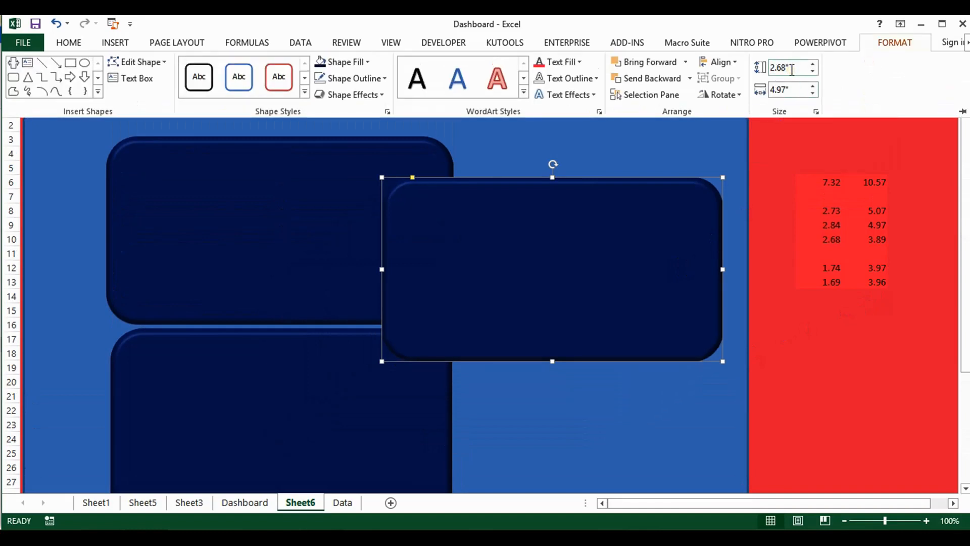
pyautogui.click(798, 90)
pyautogui.write('3.89')
pyautogui.press('Return')
# Place the 3.89-inch-wide panel around columns K to P near the top and shift the first navy panel right, close beside it.
pyautogui.click(630, 245)
pyautogui.moveTo(519, 267); pyautogui.dragTo(613, 220)
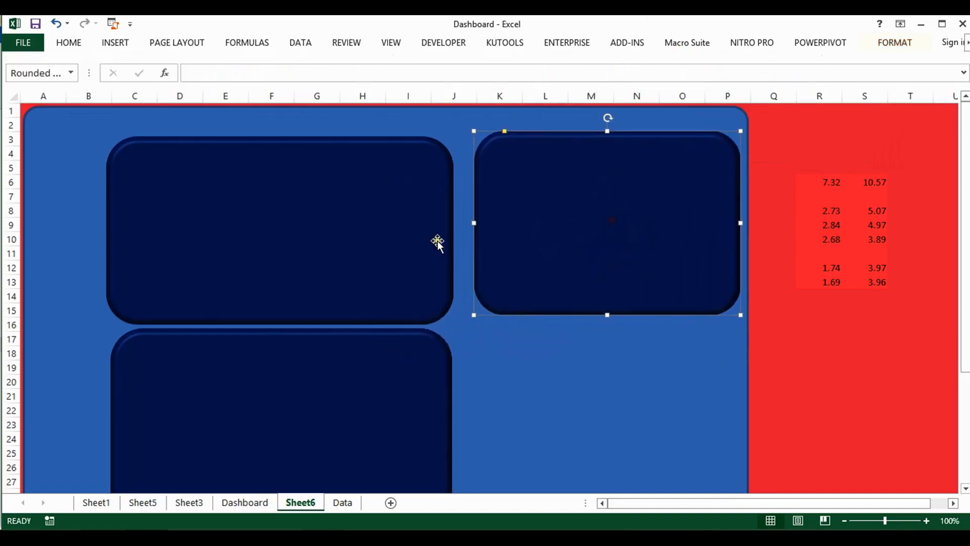
pyautogui.click(339, 238)
pyautogui.moveTo(338, 238); pyautogui.dragTo(355, 239)
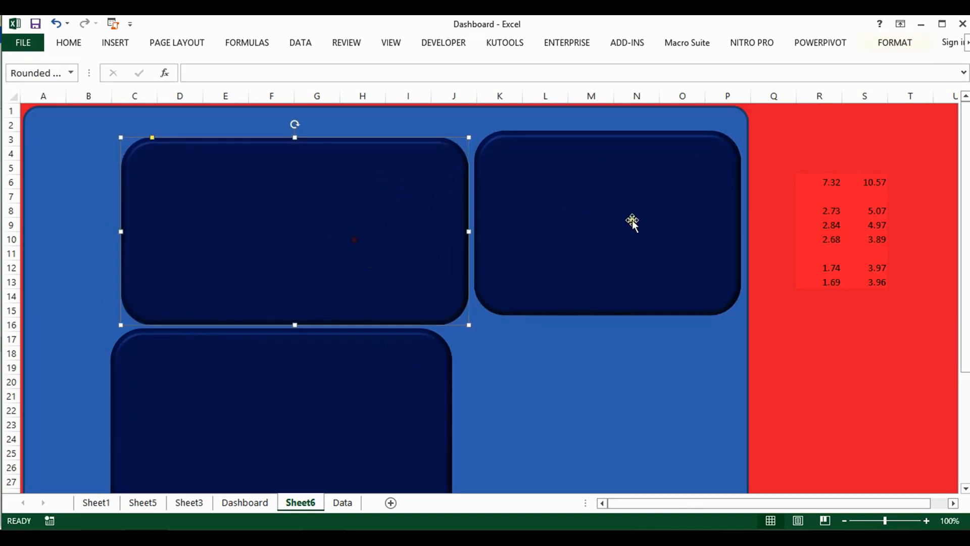
# Duplicate the 3.89-inch-wide panel downward and size the copy 1.74 inches high by 3.97 inches wide.
pyautogui.click(615, 216)
pyautogui.moveTo(615, 217); pyautogui.dragTo(613, 374)
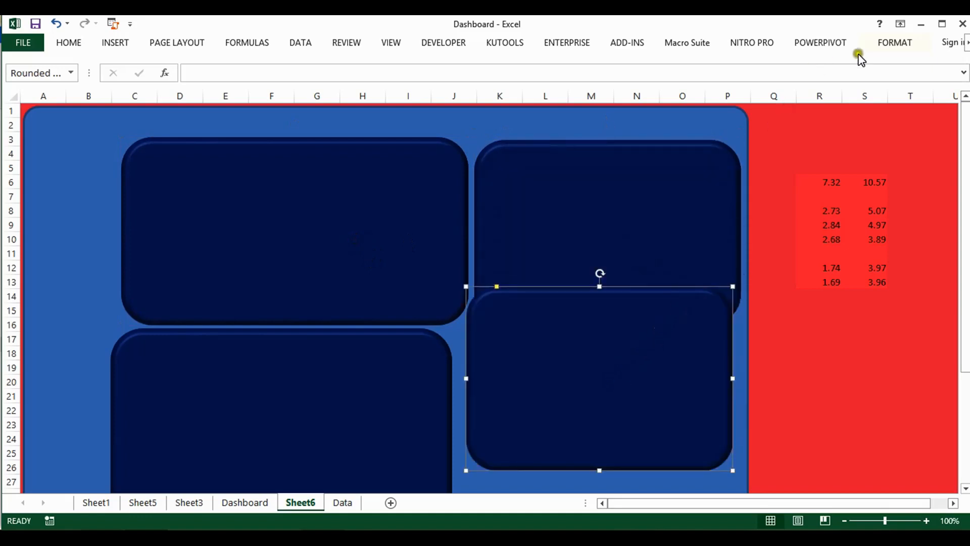
pyautogui.click(895, 42)
pyautogui.click(788, 68)
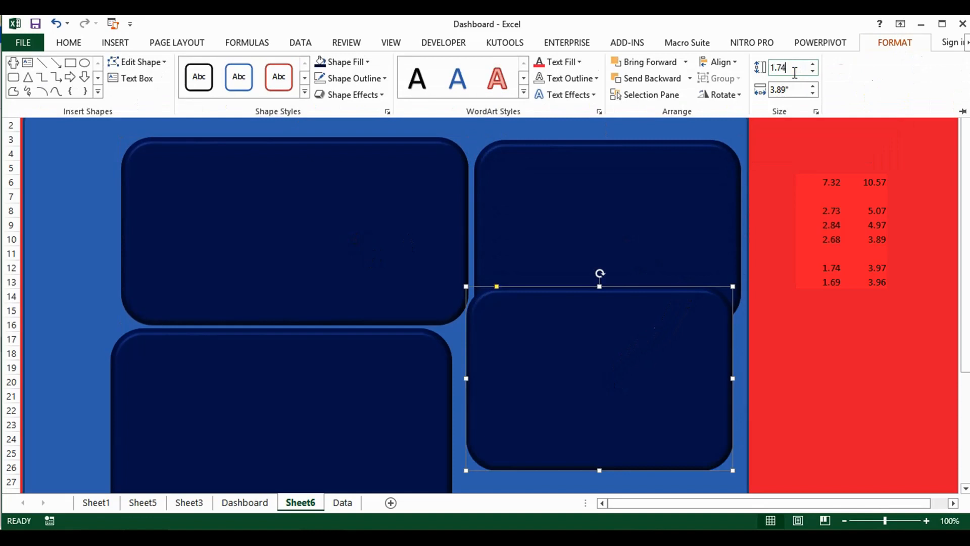
pyautogui.press('Return')
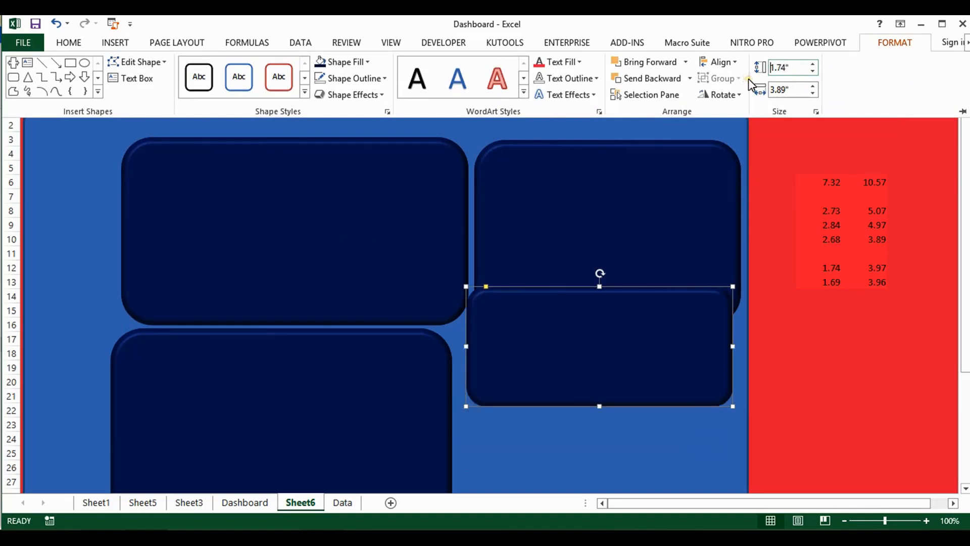
pyautogui.click(797, 90)
pyautogui.write('3.')
pyautogui.press('Return')
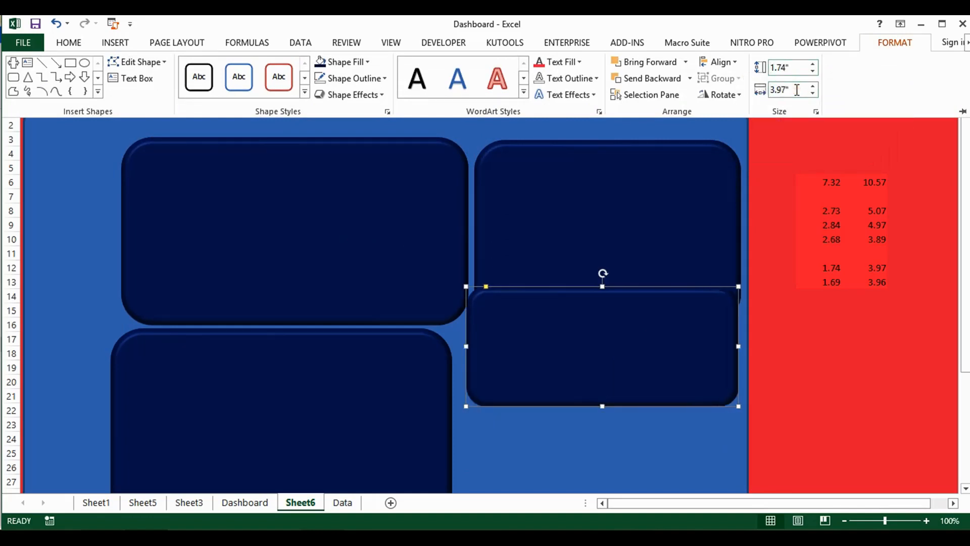
# Move the 1.74-inch-high panel just below the upper right one and shift the lower left panel right, close beside it.
pyautogui.click(650, 347)
pyautogui.moveTo(624, 353); pyautogui.dragTo(629, 396)
pyautogui.click(385, 413)
pyautogui.moveTo(356, 416); pyautogui.dragTo(369, 416)
# Duplicate the 1.74-inch-high panel and place the copy directly beneath it, starting around row 25.
pyautogui.click(554, 388)
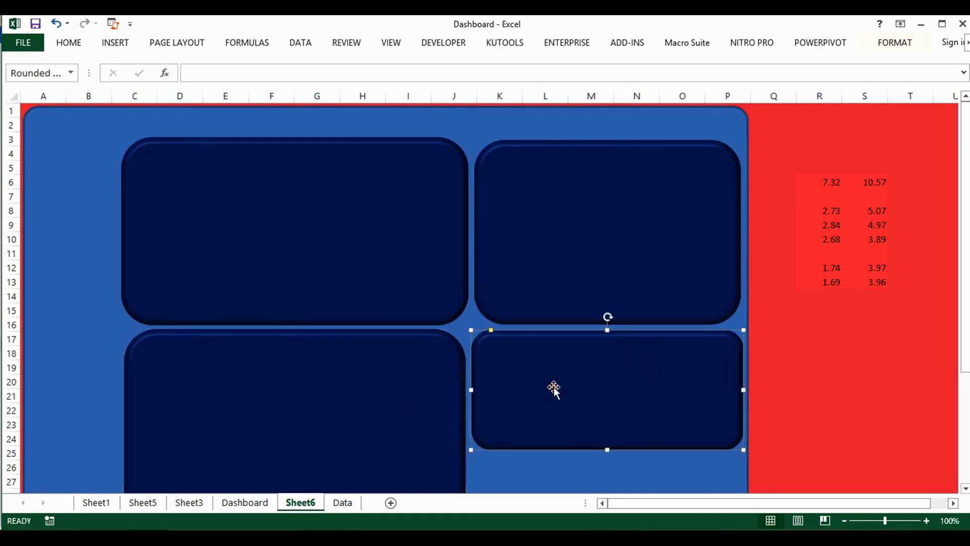
pyautogui.moveTo(559, 387); pyautogui.dragTo(561, 447)
pyautogui.scroll(-3, 580, 416)
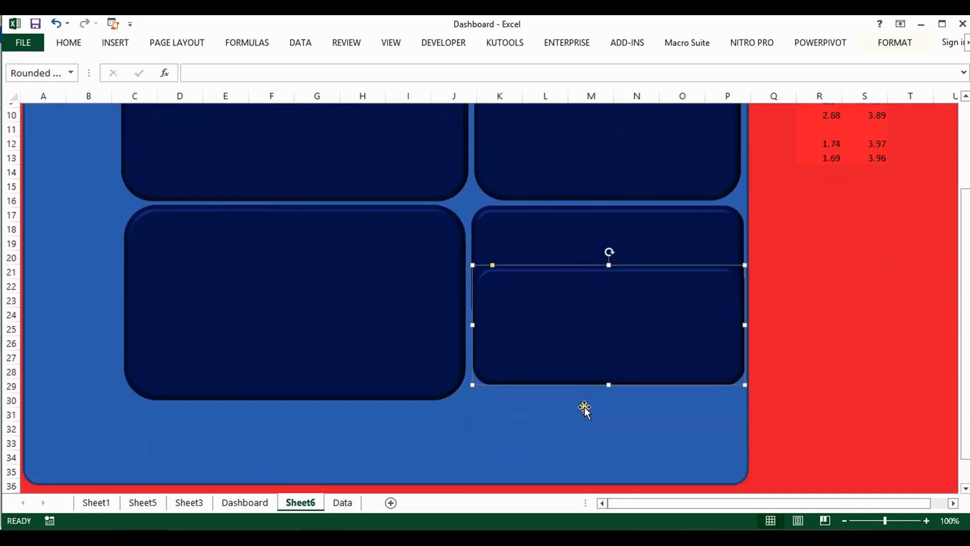
pyautogui.moveTo(580, 337); pyautogui.dragTo(582, 403)
# Size the bottom right panel 1.69 inches high by 3.96 inches wide and nudge it closer to the panel above.
pyautogui.click(892, 44)
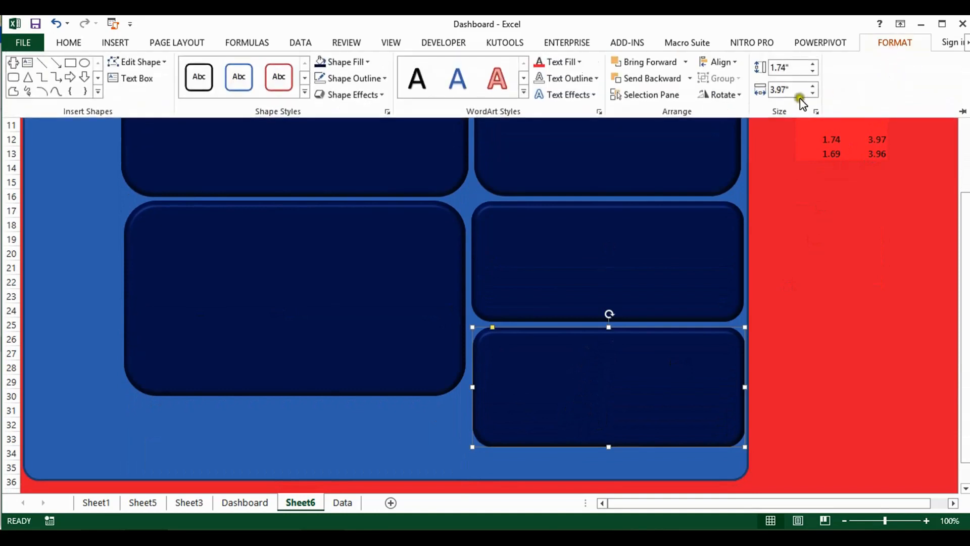
pyautogui.click(791, 67)
pyautogui.write('1.69')
pyautogui.press('Return')
pyautogui.click(785, 91)
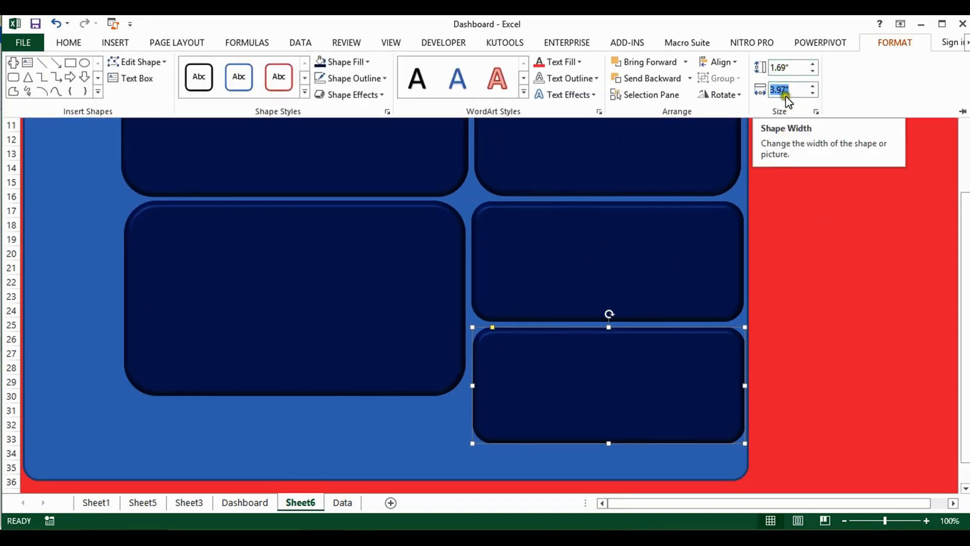
pyautogui.click(785, 92)
pyautogui.write('6')
pyautogui.press('Return')
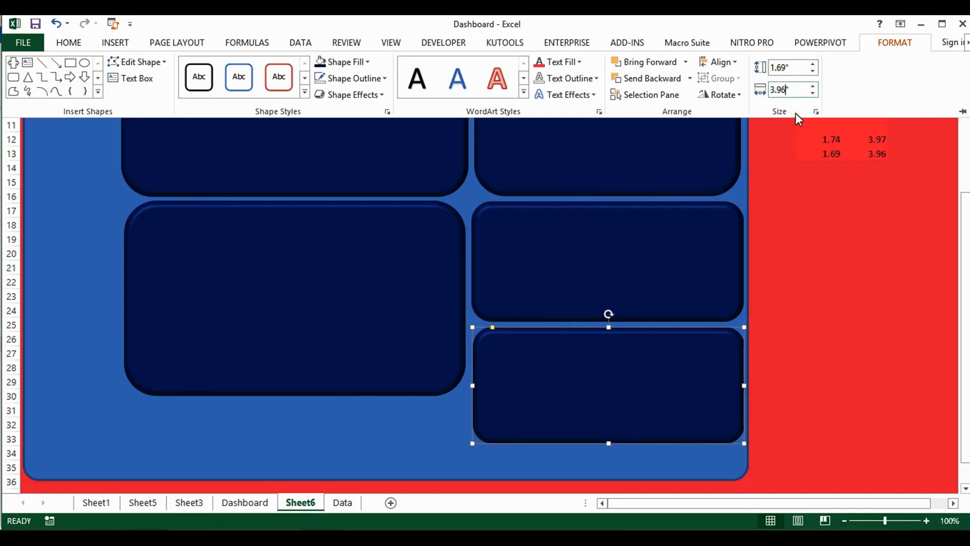
pyautogui.click(673, 410)
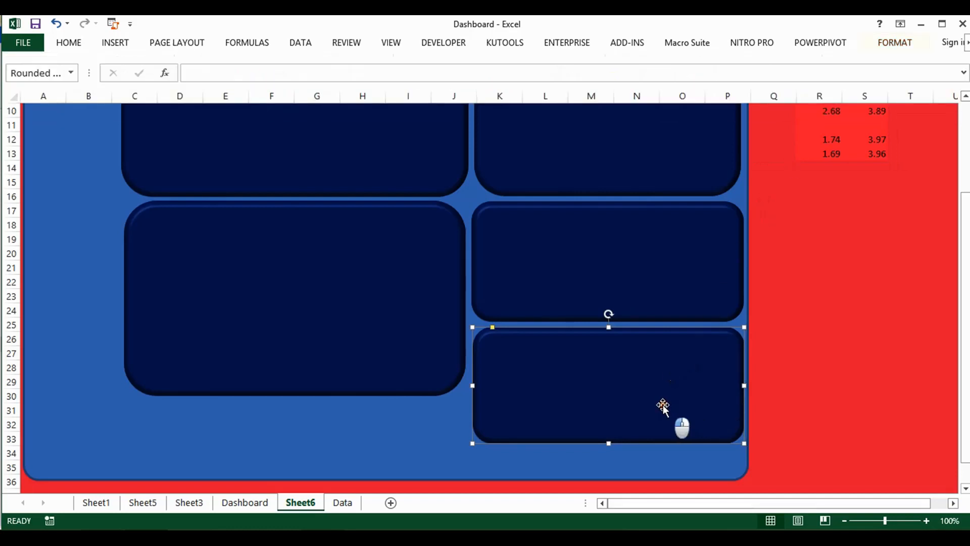
pyautogui.moveTo(649, 394); pyautogui.dragTo(647, 392)
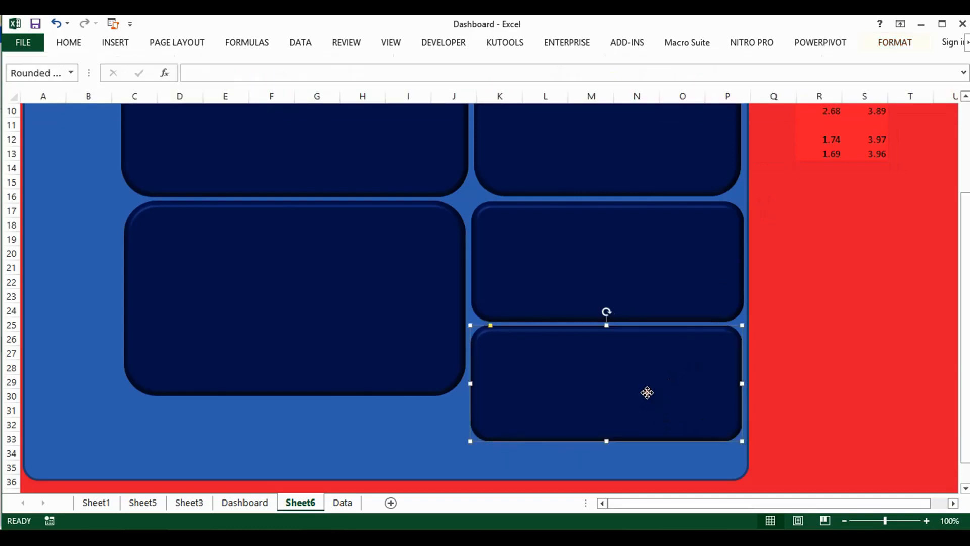
# Review the panel arrangement on the finished Dashboard sheet as a reference for the layout.
pyautogui.click(257, 504)
pyautogui.click(736, 379)
pyautogui.click(710, 279)
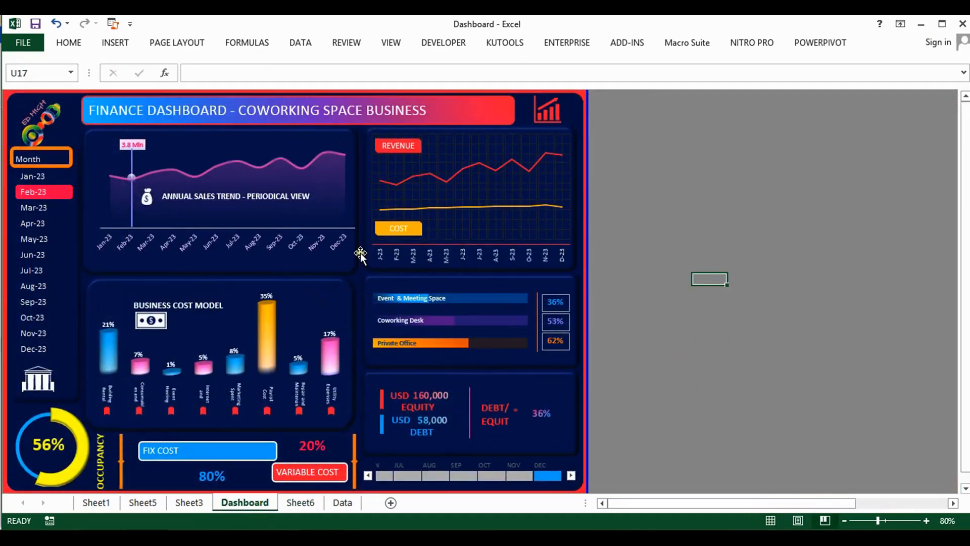
pyautogui.scroll(-2, 604, 385)
pyautogui.click(301, 502)
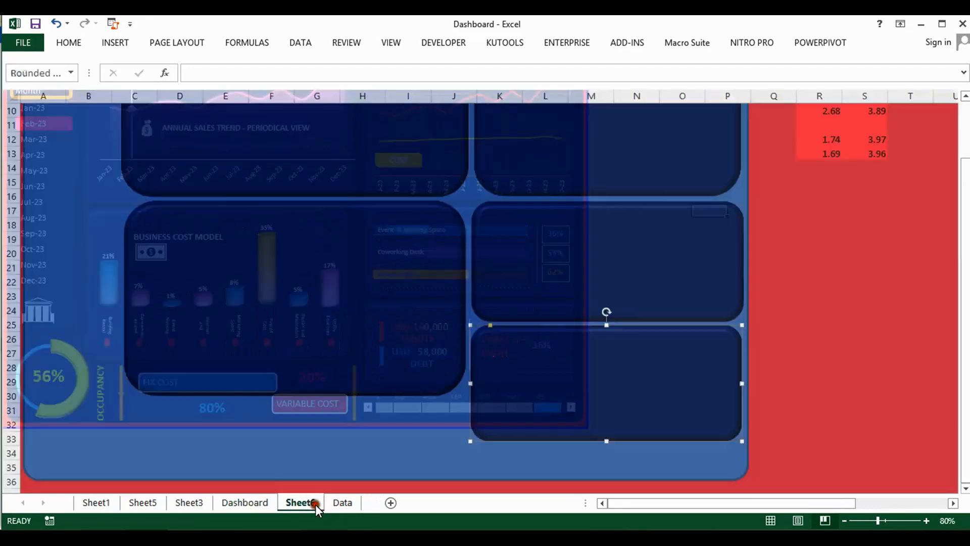
# Align the left edges of the three right-hand navy panels on Sheet6 and nudge them slightly to the right.
pyautogui.scroll(1, 842, 324)
pyautogui.click(660, 258)
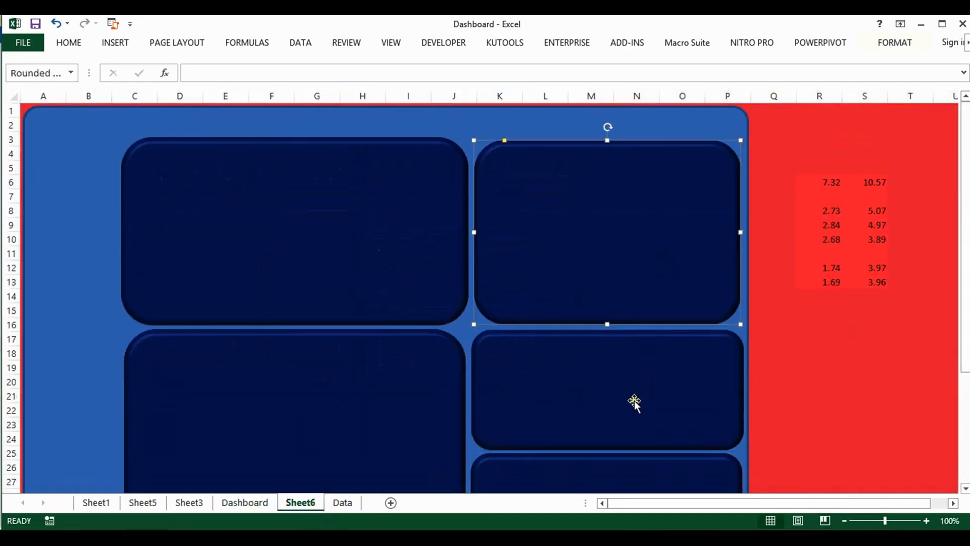
pyautogui.keyDown('shift'); pyautogui.click(635, 402); pyautogui.keyUp('shift')
pyautogui.keyDown('shift'); pyautogui.click(638, 468); pyautogui.keyUp('shift')
pyautogui.scroll(-1, 606, 396)
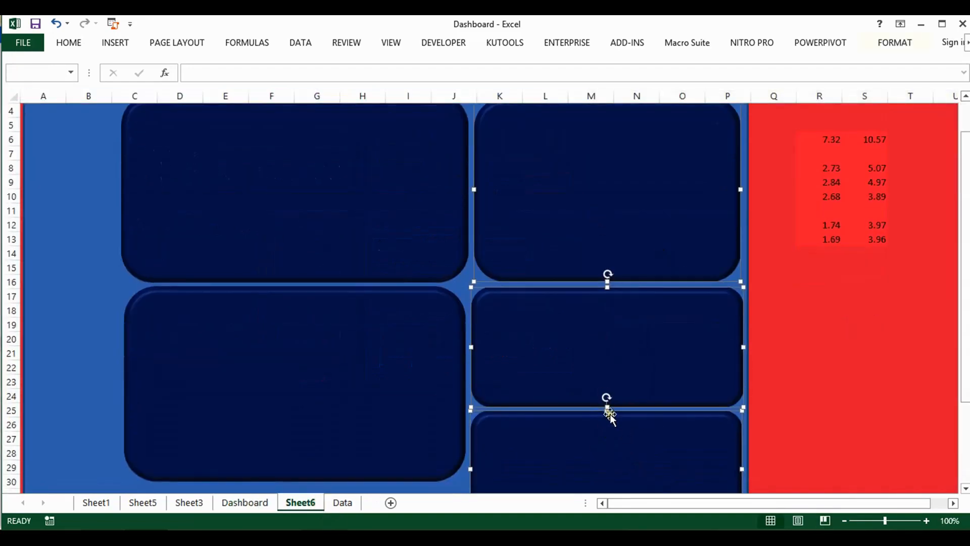
pyautogui.scroll(1, 610, 415)
pyautogui.click(895, 42)
pyautogui.click(718, 62)
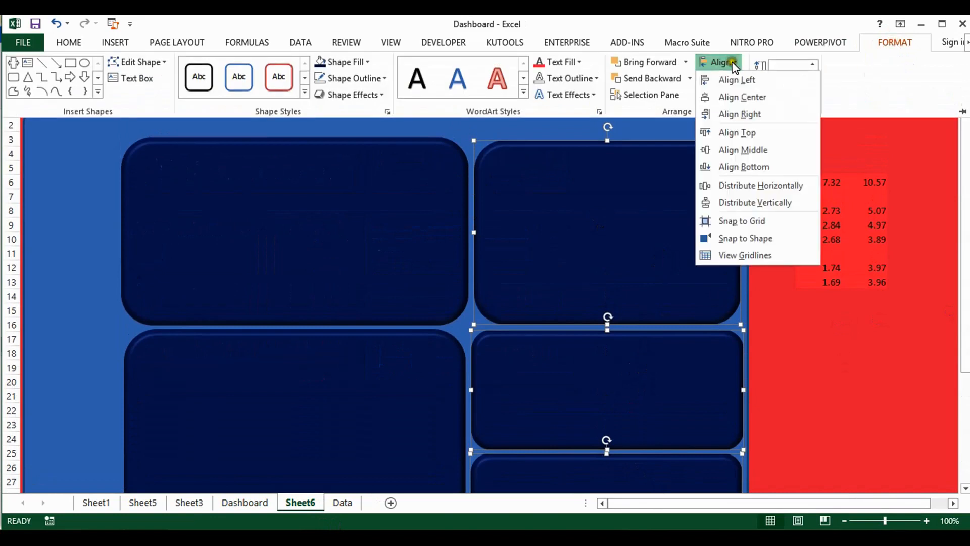
pyautogui.click(737, 79)
pyautogui.click(626, 210)
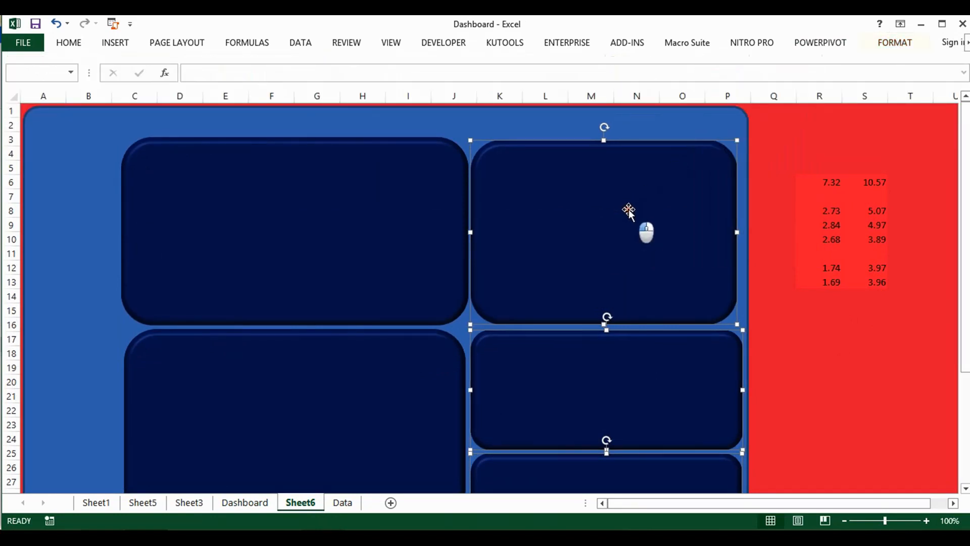
pyautogui.moveTo(649, 143); pyautogui.dragTo(651, 141)
# Fill the large blue background rectangle with the standard Dark Blue color.
pyautogui.scroll(-3, 652, 147)
pyautogui.scroll(2, 800, 235)
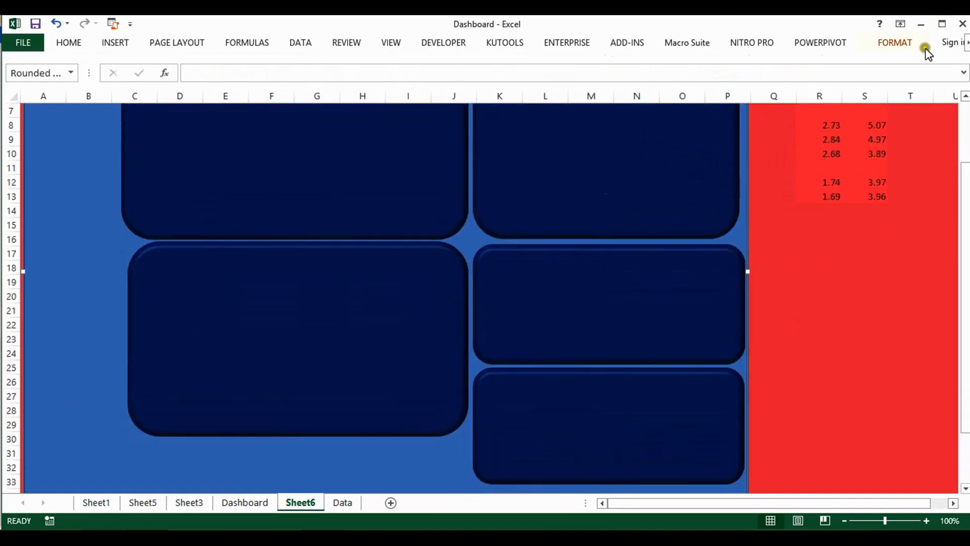
pyautogui.click(70, 43)
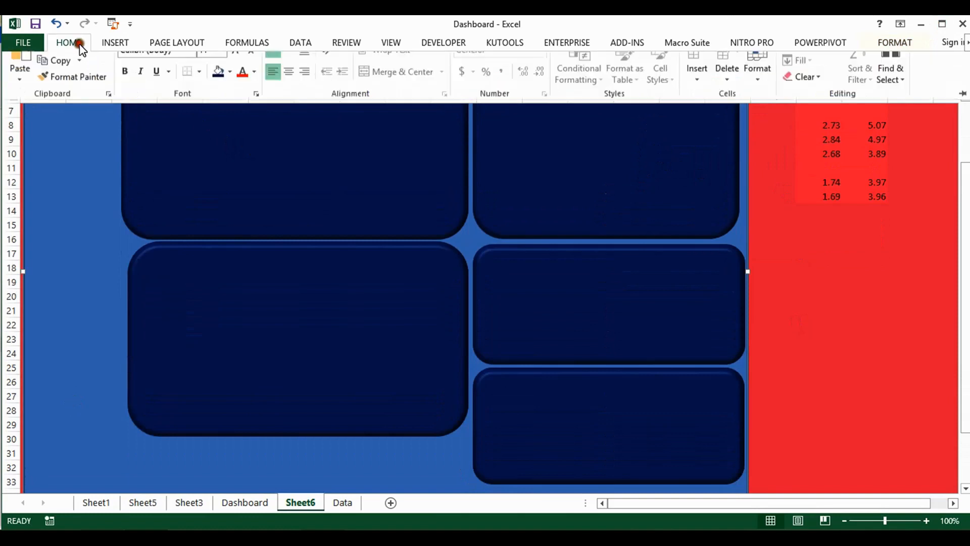
pyautogui.click(231, 90)
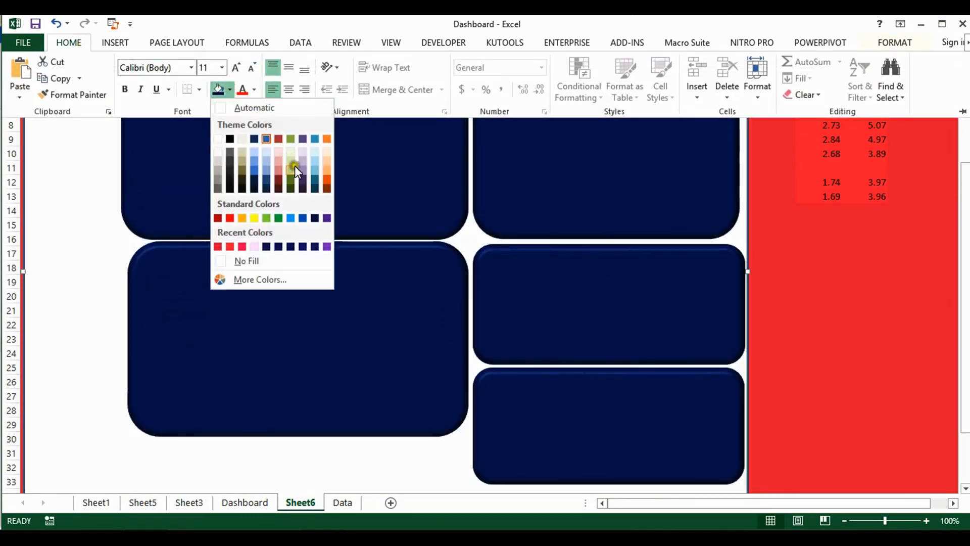
pyautogui.click(315, 218)
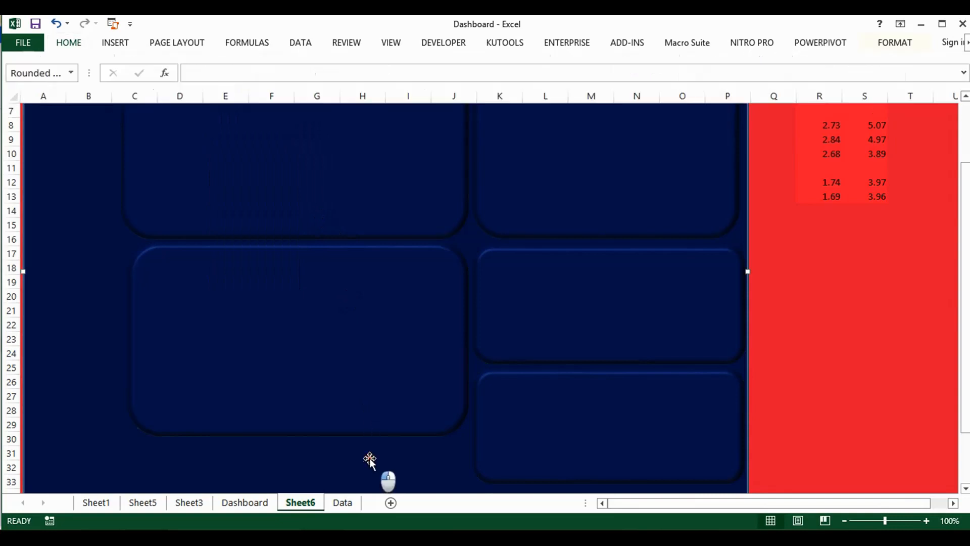
# Examine the divider shapes, the fix and variable cost diagram, and the occupancy label and gauge on the Dashboard sheet.
pyautogui.click(245, 502)
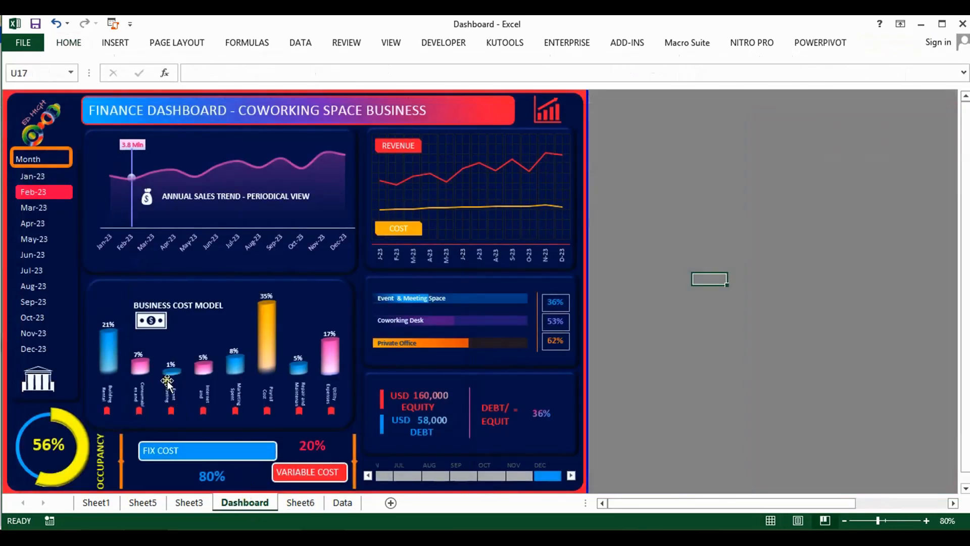
pyautogui.scroll(-3, 169, 383)
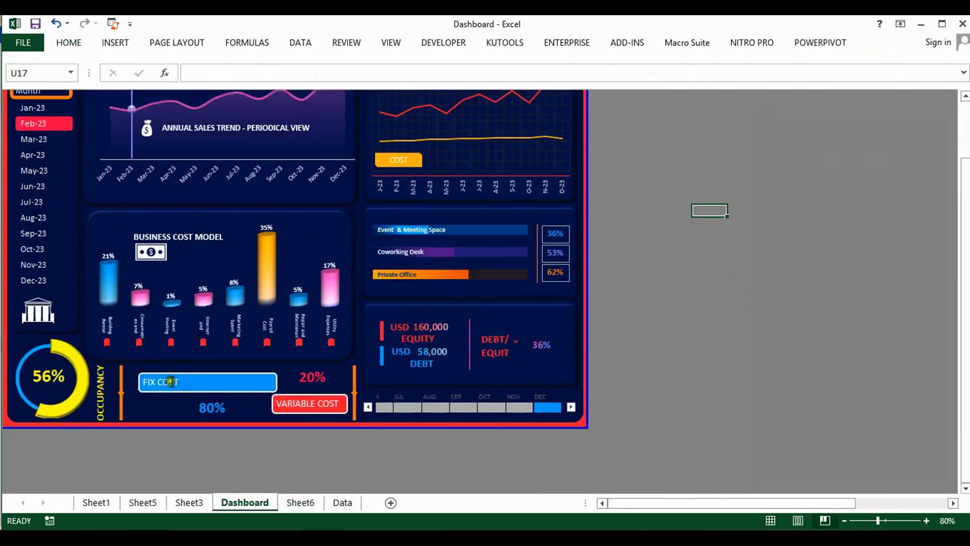
pyautogui.click(354, 373)
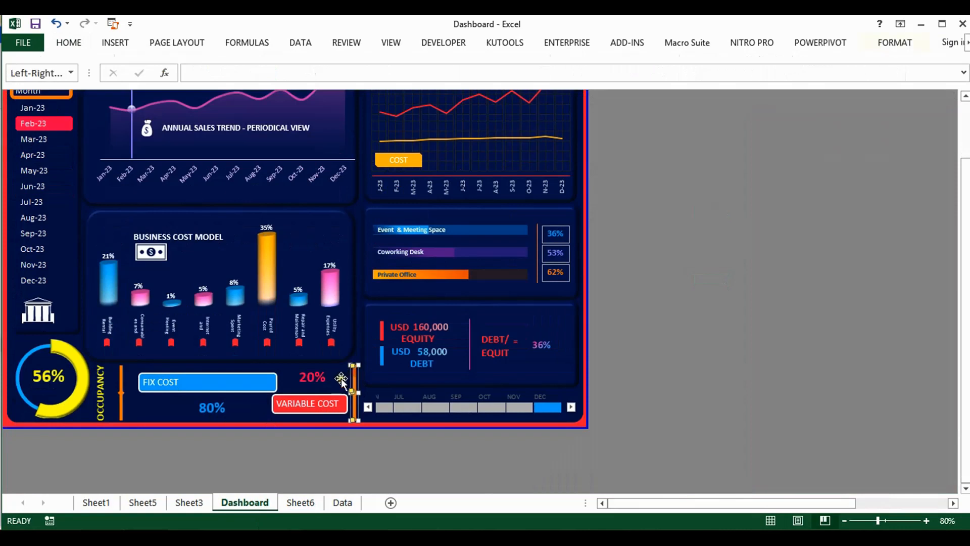
pyautogui.click(121, 381)
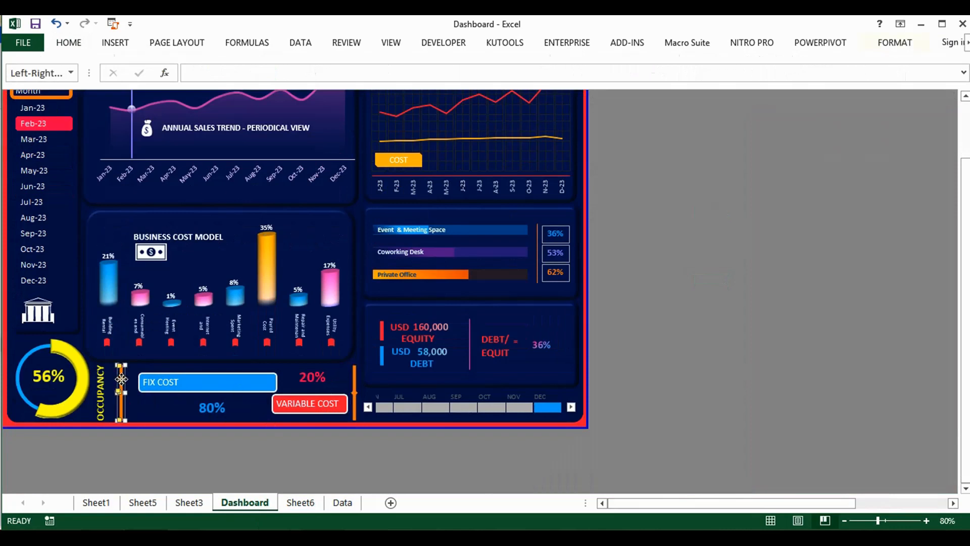
pyautogui.click(207, 379)
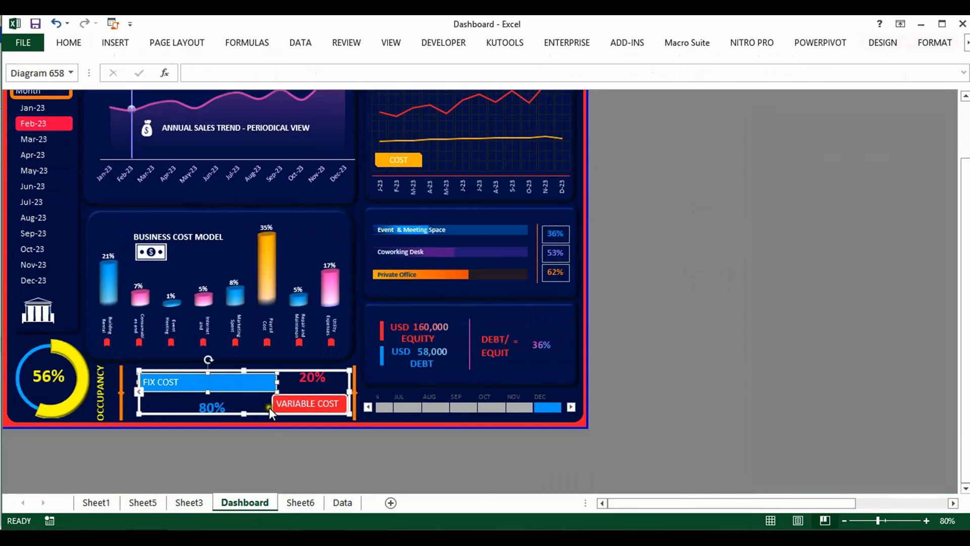
pyautogui.click(101, 397)
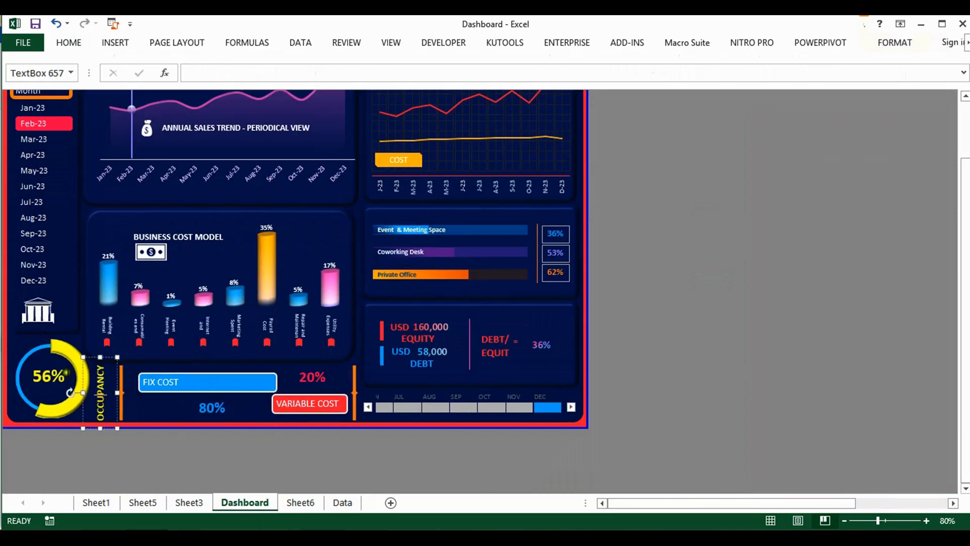
pyautogui.click(68, 351)
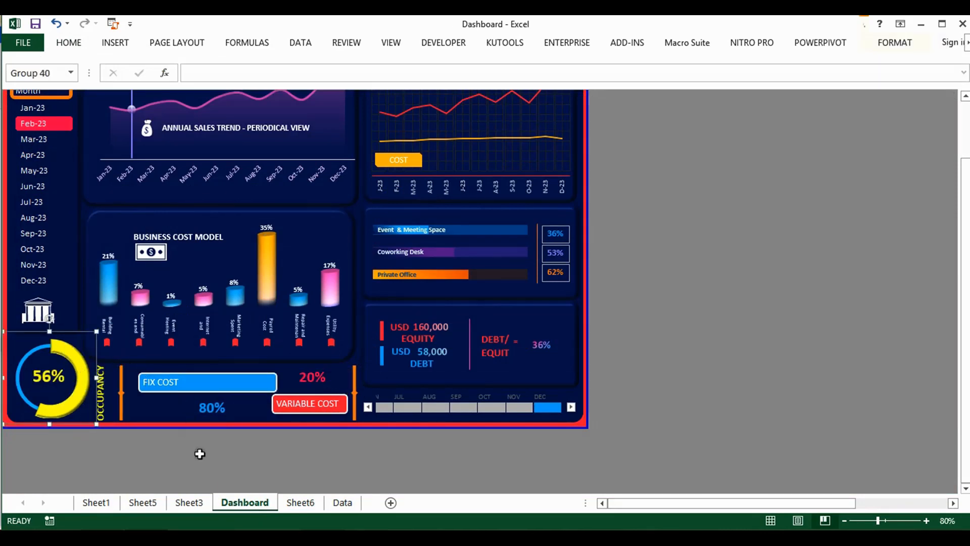
# Draw a thin Left-Right Arrow Callout shape about 0.92" high and 0.07" wide on Sheet6, below the lower middle panel.
pyautogui.click(308, 503)
pyautogui.scroll(-1, 273, 439)
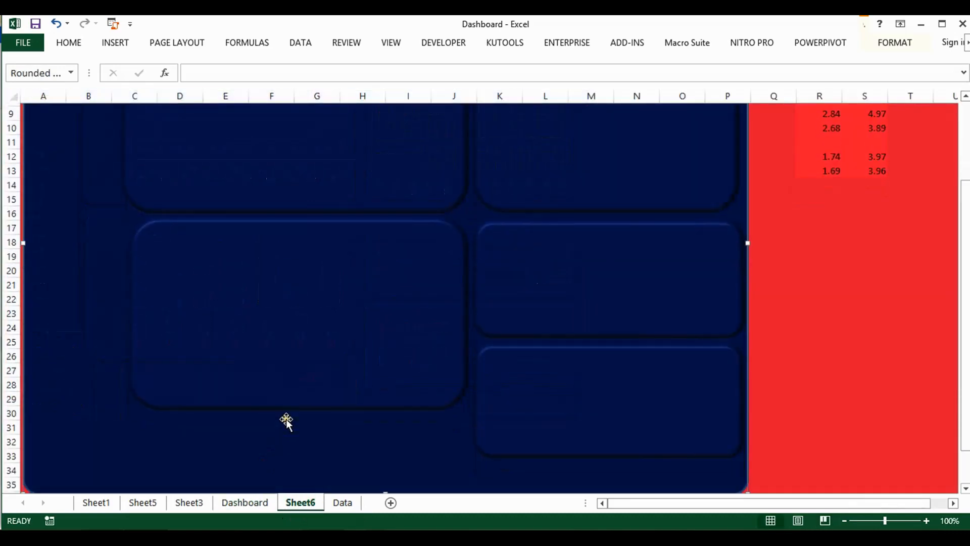
pyautogui.click(112, 45)
pyautogui.click(238, 62)
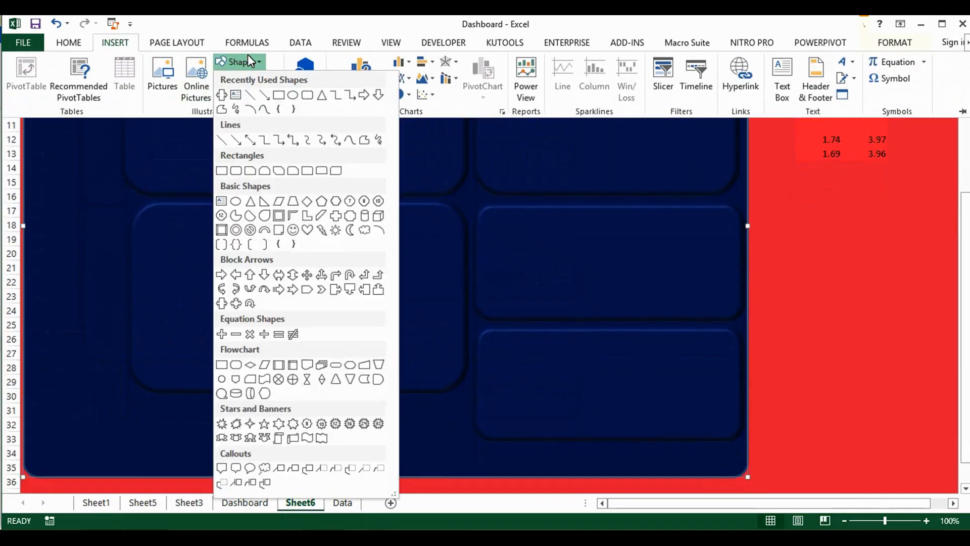
pyautogui.click(222, 303)
pyautogui.moveTo(439, 405); pyautogui.dragTo(444, 466)
pyautogui.click(812, 399)
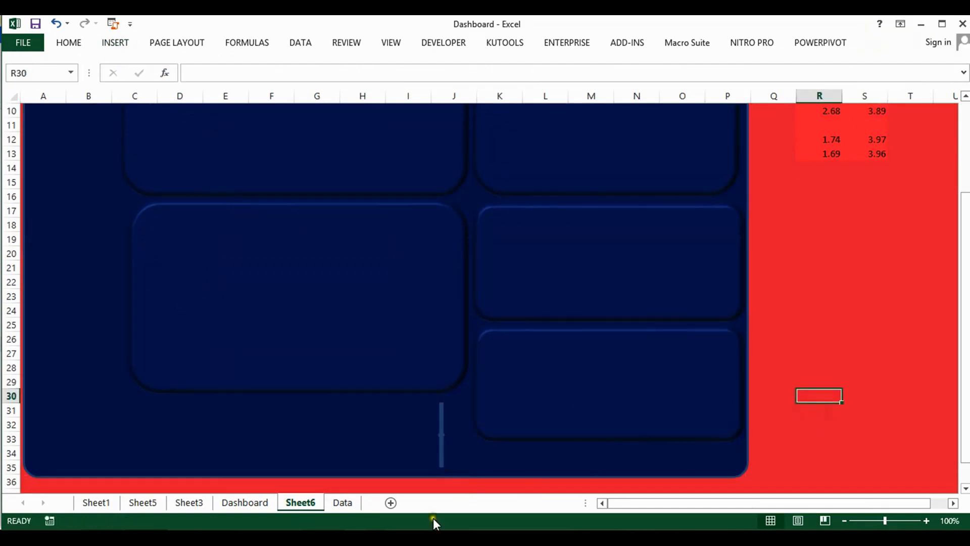
# Examine the size, outline and fill settings of the orange divider beside the variable cost box on the Dashboard sheet.
pyautogui.click(250, 501)
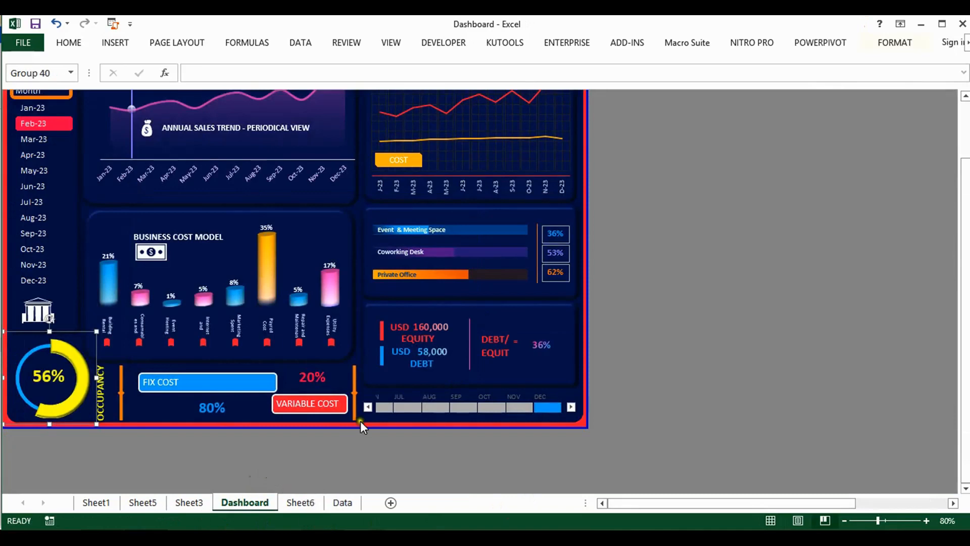
pyautogui.click(355, 396)
pyautogui.click(69, 44)
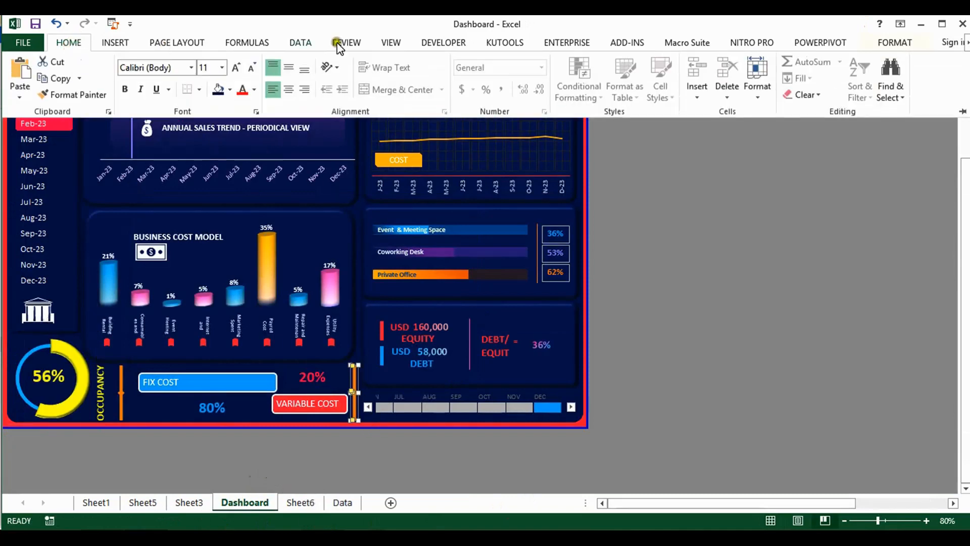
pyautogui.click(897, 43)
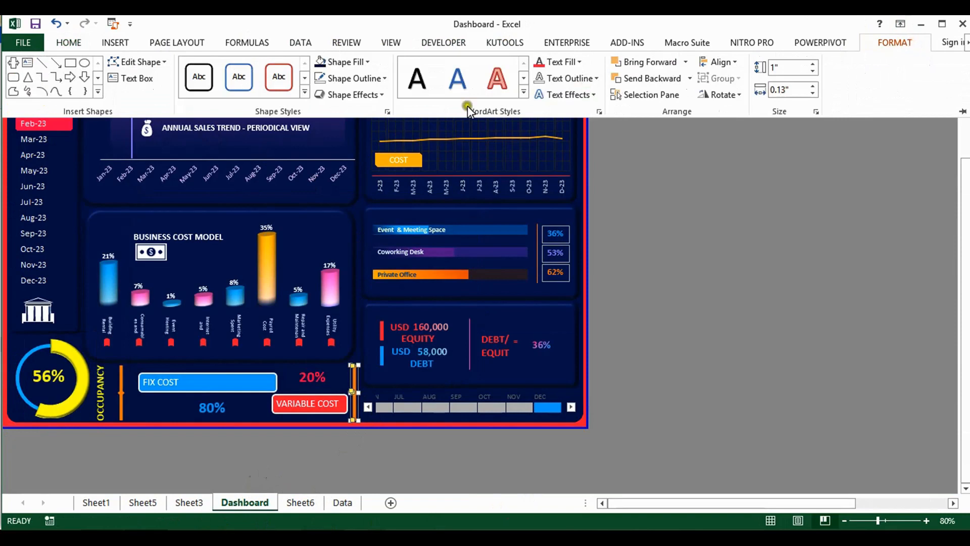
pyautogui.click(369, 62)
pyautogui.click(380, 78)
pyautogui.click(384, 79)
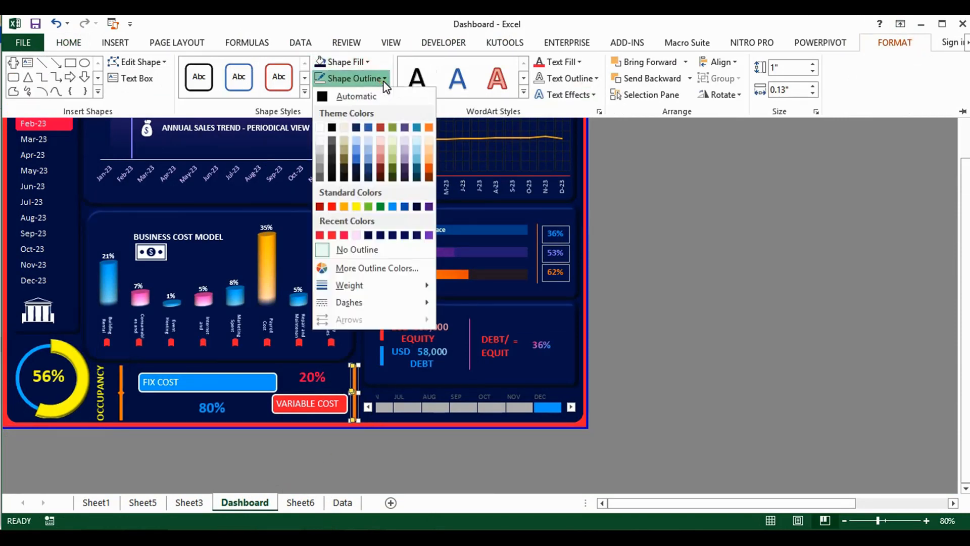
pyautogui.click(385, 78)
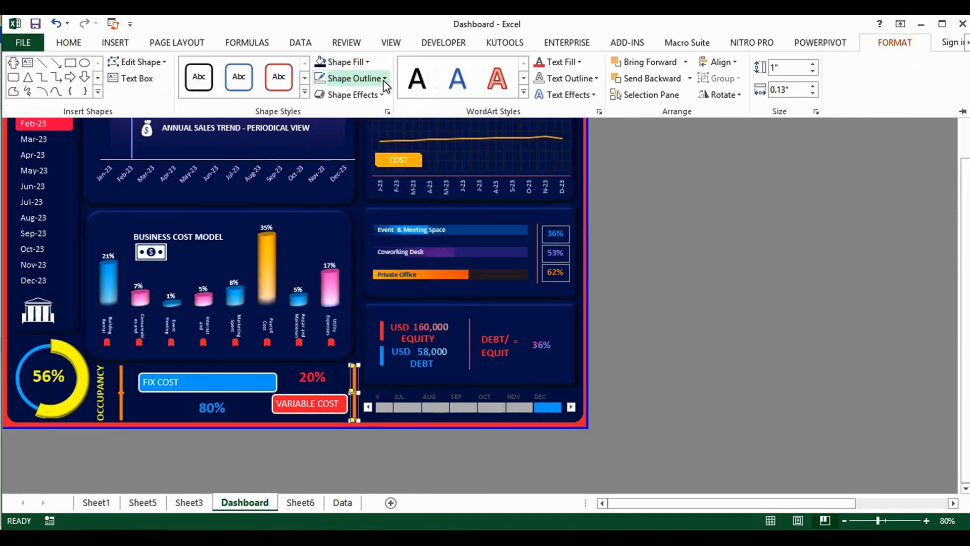
pyautogui.click(371, 65)
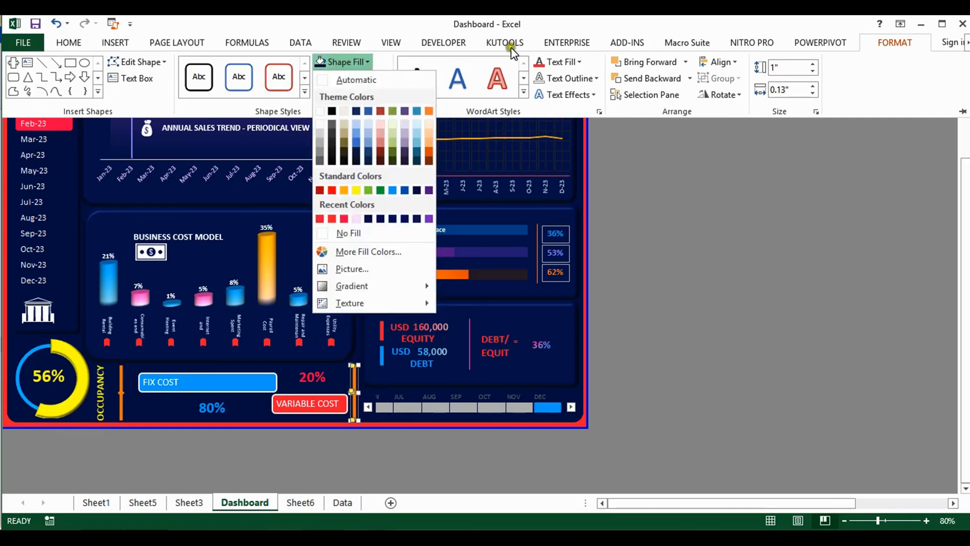
pyautogui.click(580, 62)
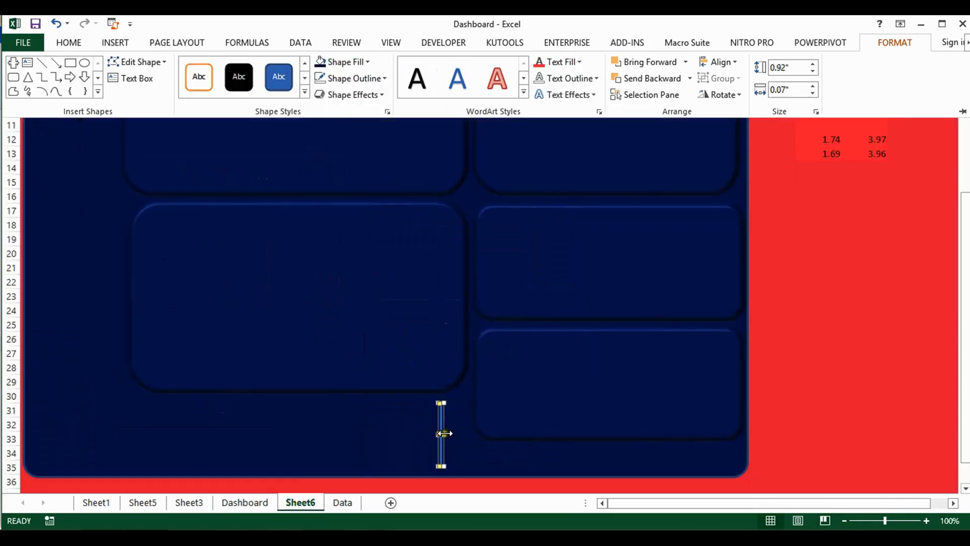
# Widen the divider shape on Sheet6 to about 0.15" and fill it with a dark orange theme color.
pyautogui.hotkey('ctrl', 'F1')
pyautogui.moveTo(445, 433); pyautogui.dragTo(449, 434)
pyautogui.click(895, 42)
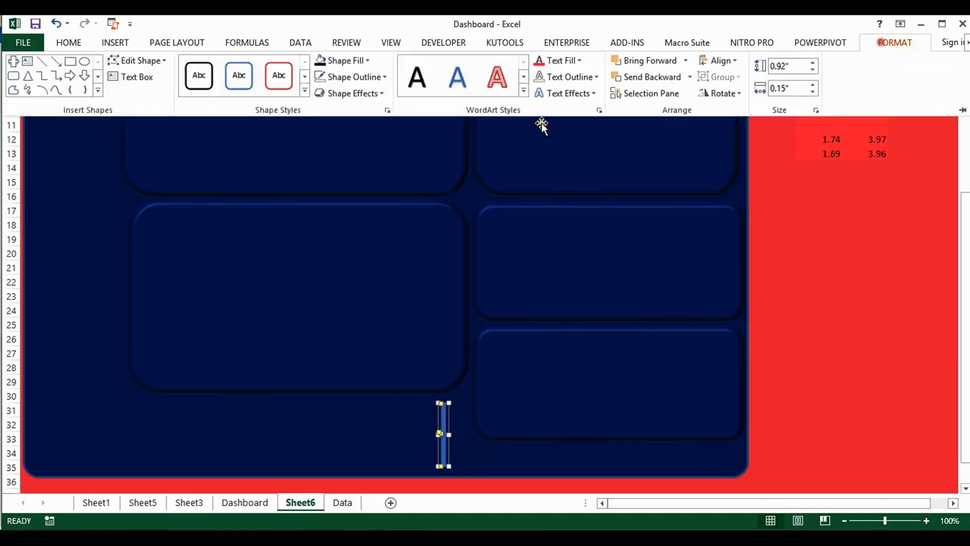
pyautogui.click(363, 66)
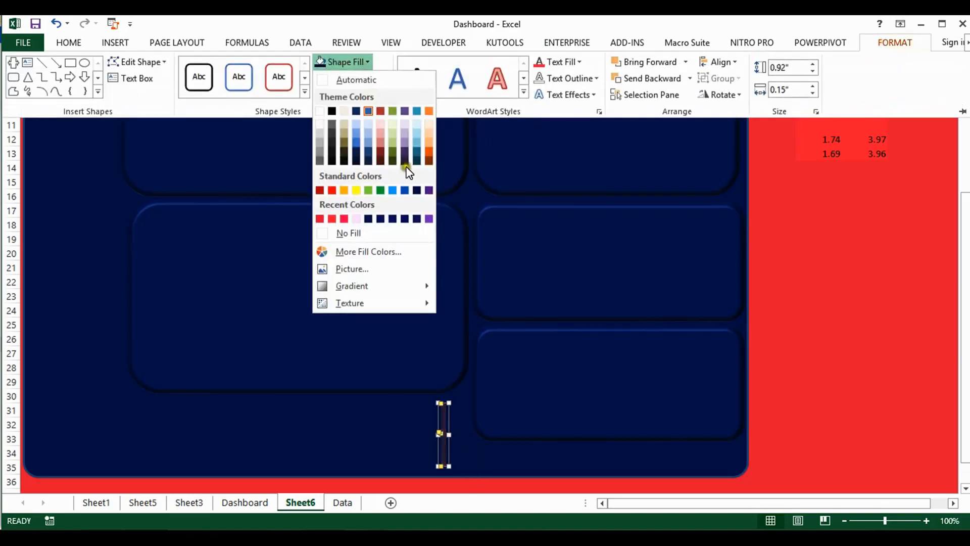
pyautogui.click(430, 150)
pyautogui.click(388, 454)
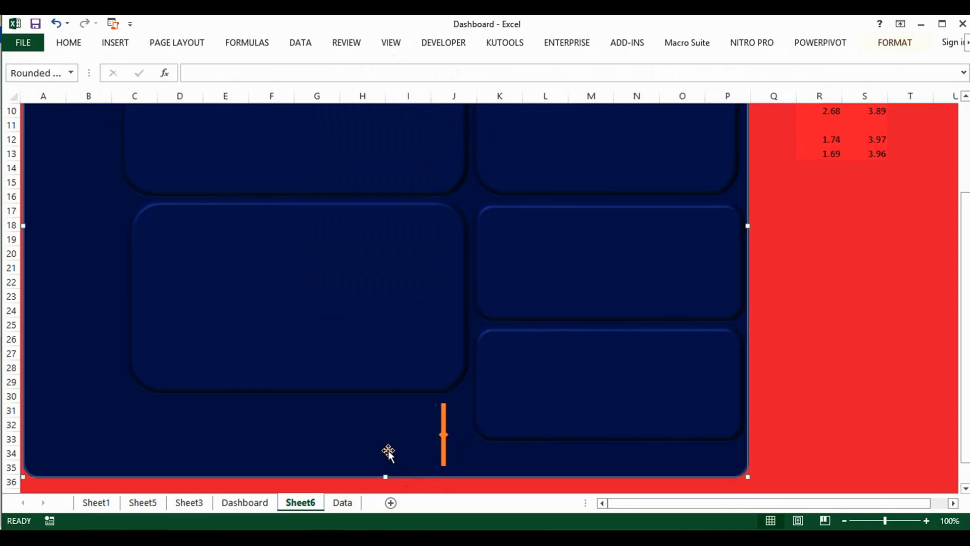
pyautogui.click(445, 439)
pyautogui.click(895, 42)
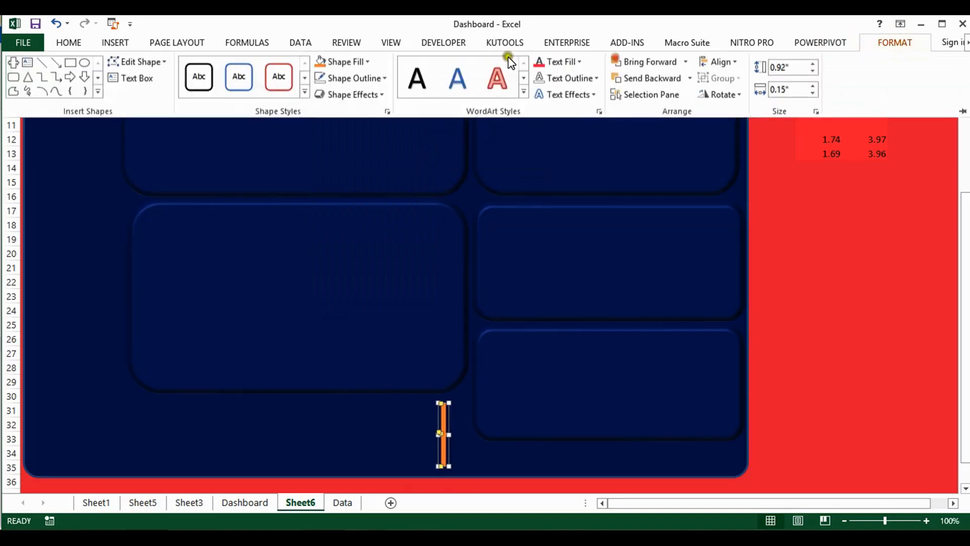
pyautogui.click(366, 65)
pyautogui.click(431, 150)
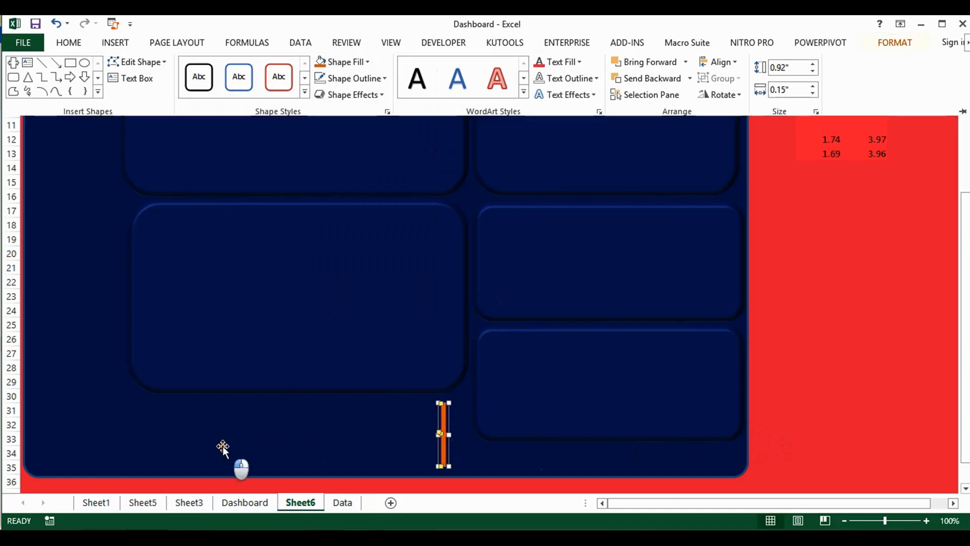
# Duplicate the orange divider to the opposite end of the space below the middle panel and align both dividers level.
pyautogui.moveTo(442, 417); pyautogui.dragTo(160, 430)
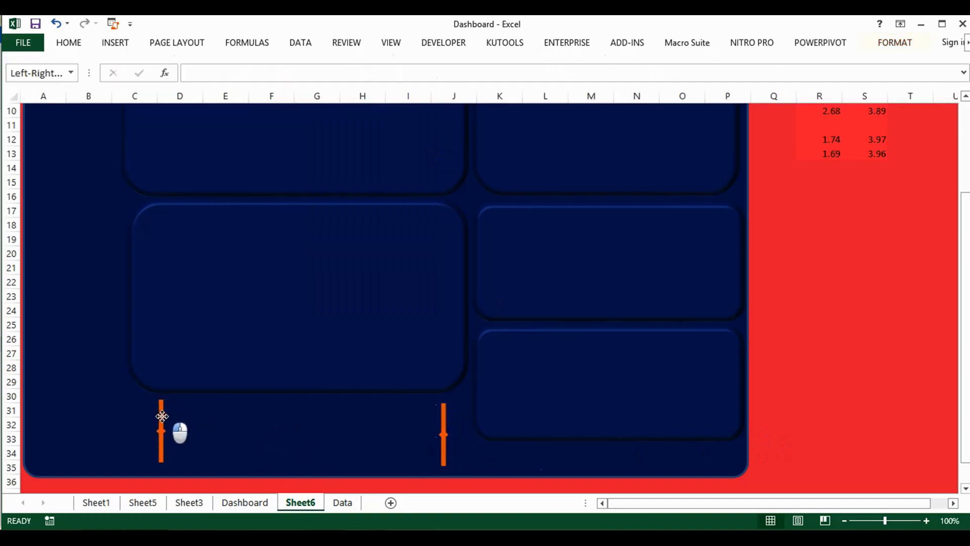
pyautogui.keyDown('shift'); pyautogui.click(443, 434); pyautogui.keyUp('shift')
pyautogui.click(894, 42)
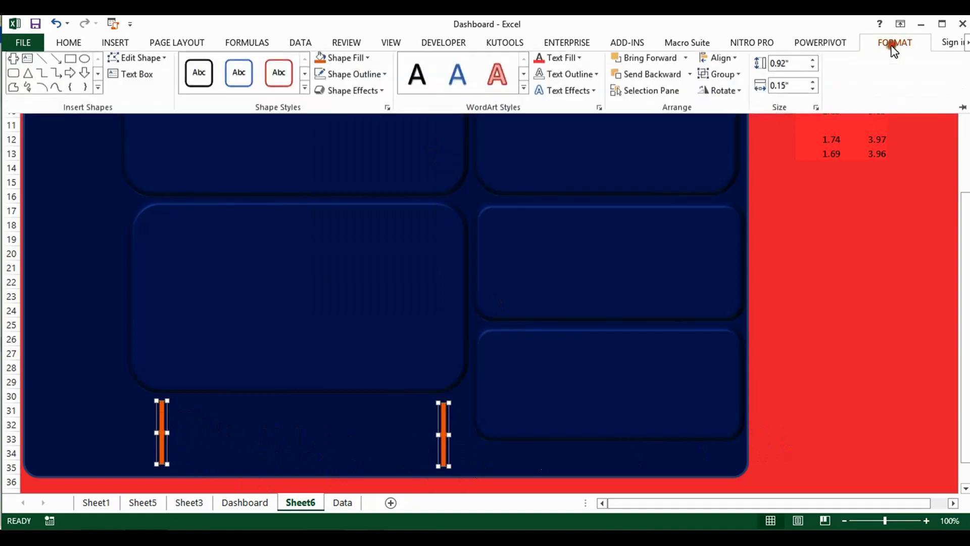
pyautogui.click(718, 62)
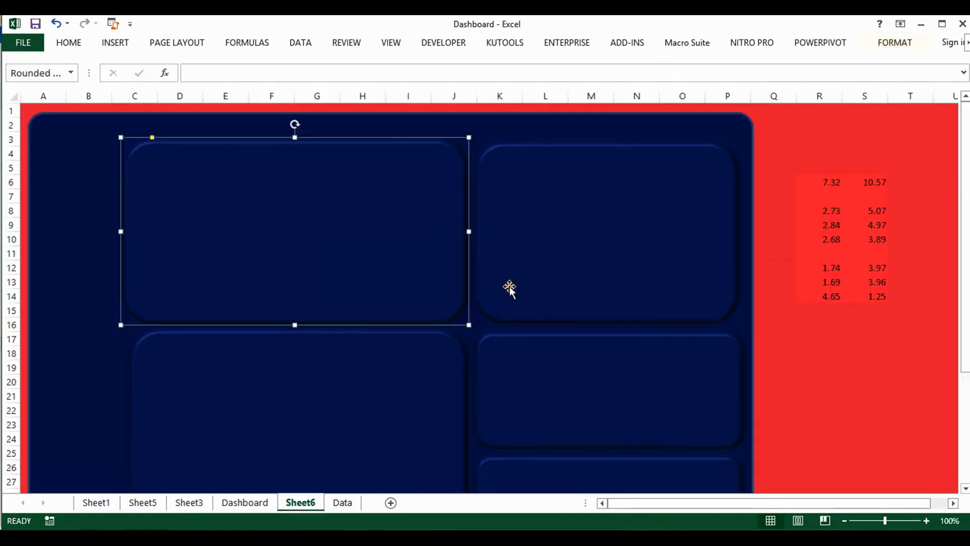
# Duplicate the upper middle navy panel and move the copy toward the background's left edge.
pyautogui.click(793, 349)
pyautogui.click(266, 259)
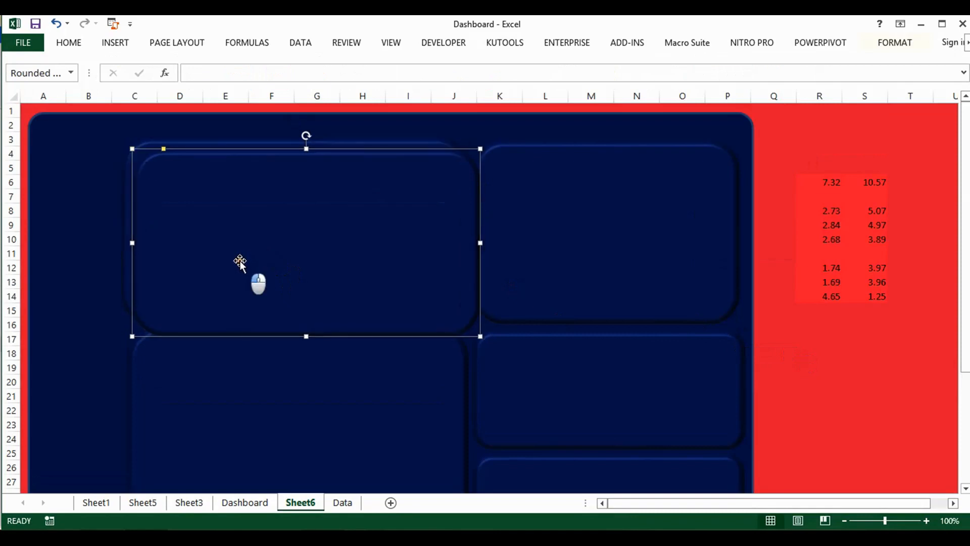
pyautogui.moveTo(236, 256); pyautogui.dragTo(148, 286)
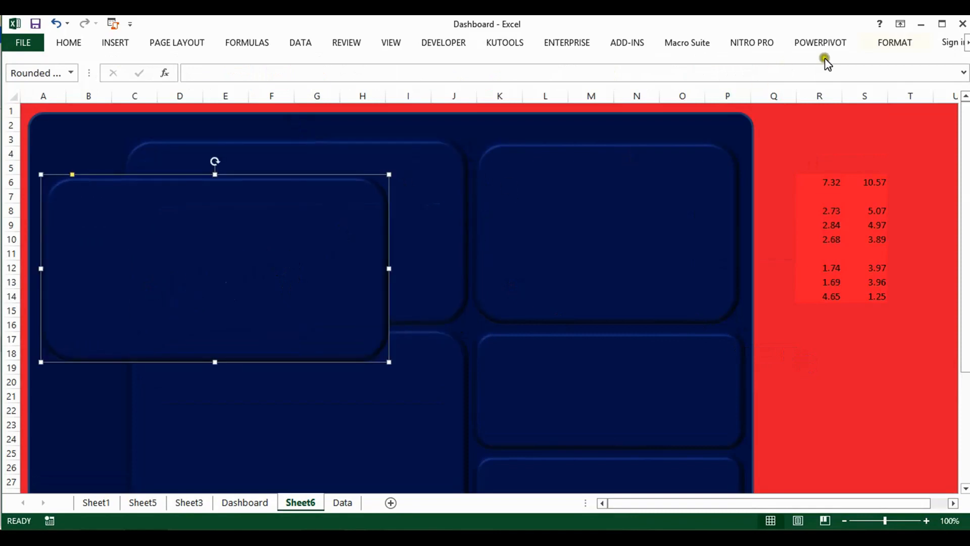
# Set the copied panel's height to 4.65" and its width to 1.25".
pyautogui.click(894, 43)
pyautogui.click(782, 66)
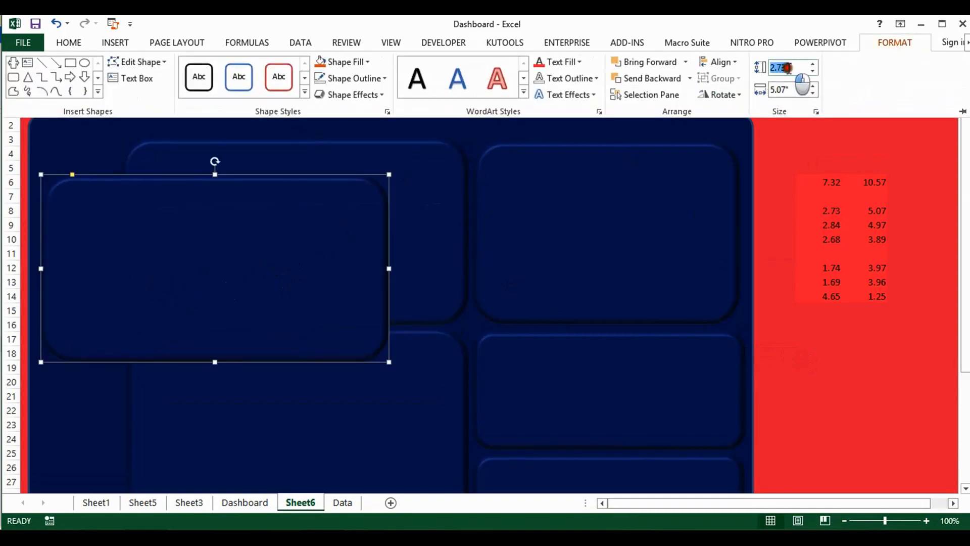
pyautogui.write('4')
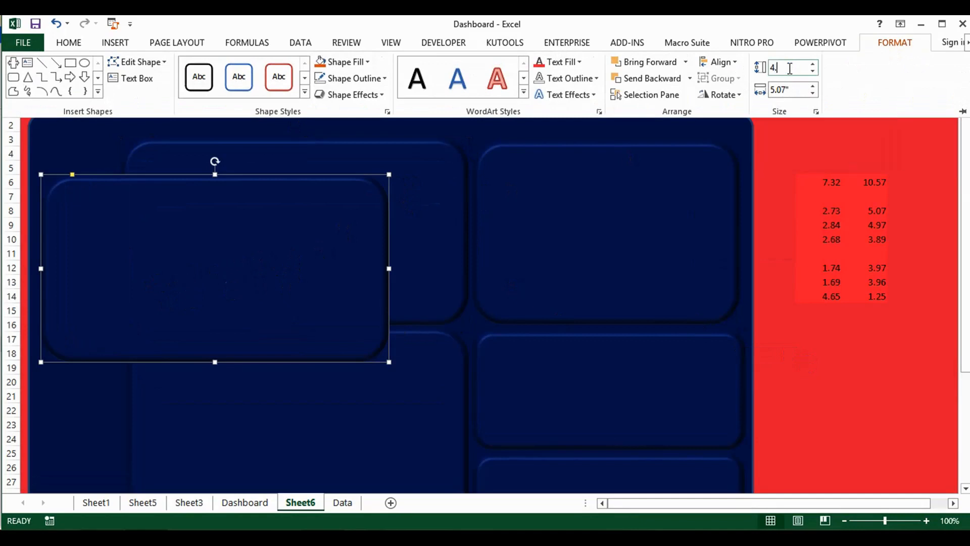
pyautogui.write('.65')
pyautogui.press('Return')
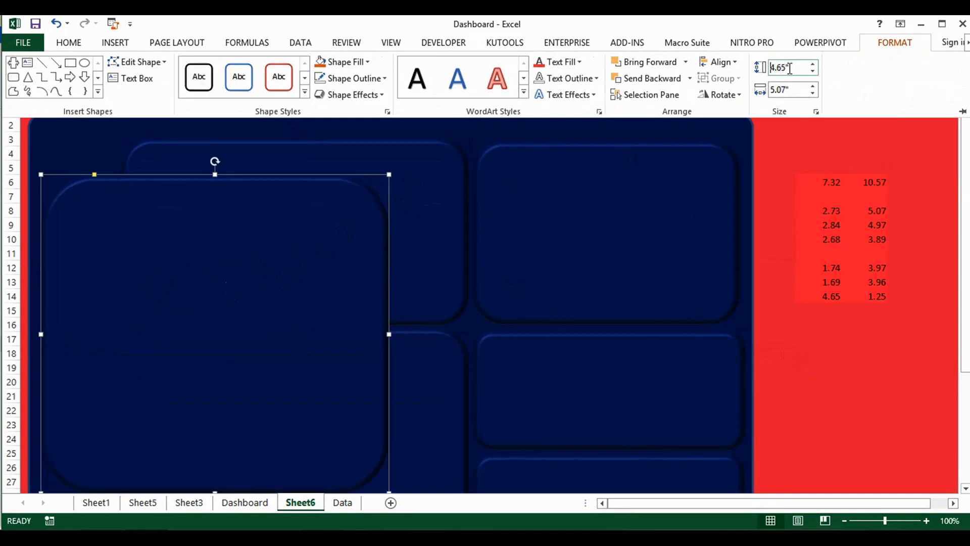
pyautogui.click(791, 90)
pyautogui.write('1.25')
pyautogui.press('Return')
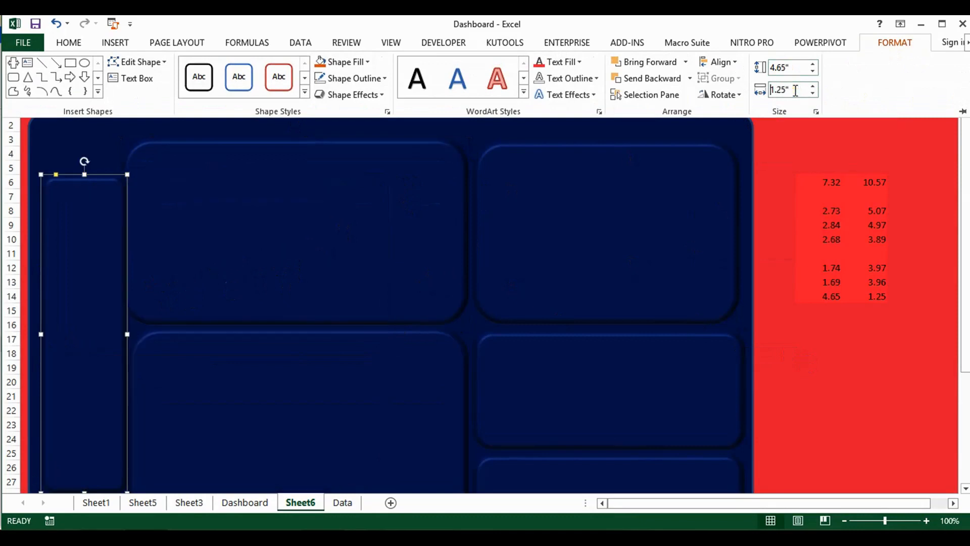
# Move the narrow panel into the left column, slightly closer to the background's left edge.
pyautogui.click(76, 287)
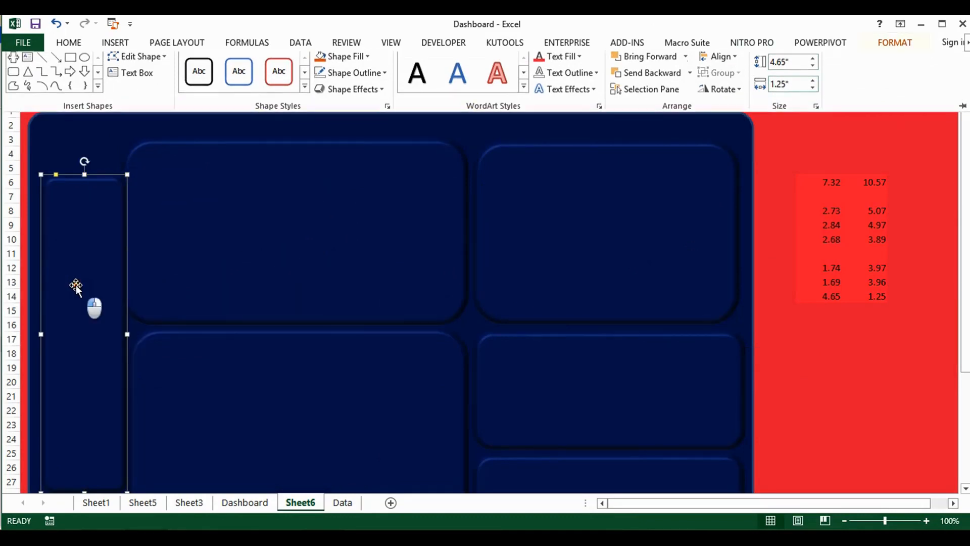
pyautogui.moveTo(76, 273)
pyautogui.mouseDown()
pyautogui.moveTo(63, 243)
pyautogui.moveTo(65, 268)
pyautogui.mouseUp()
pyautogui.scroll(-3, 31, 419)
# Set the outline of the large background rectangle to pink.
pyautogui.click(32, 418)
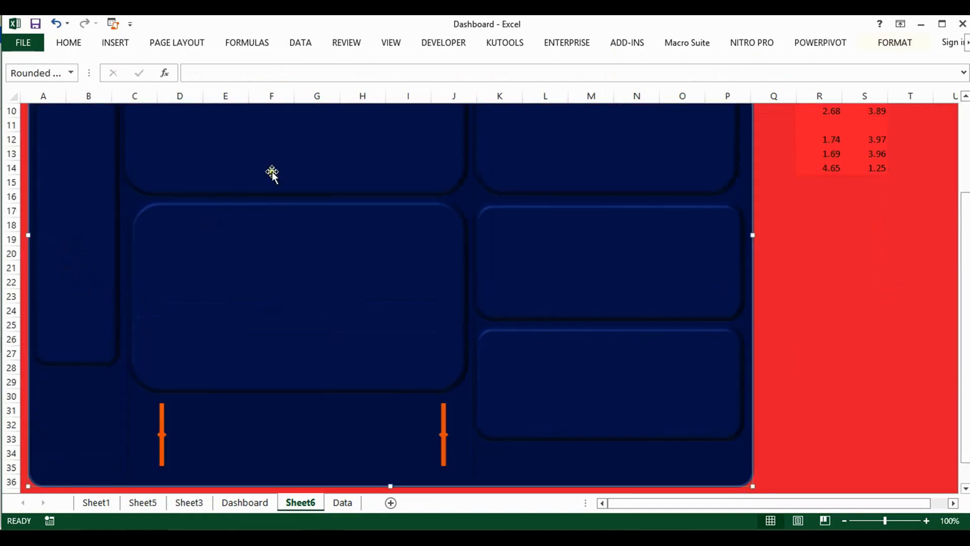
pyautogui.click(877, 44)
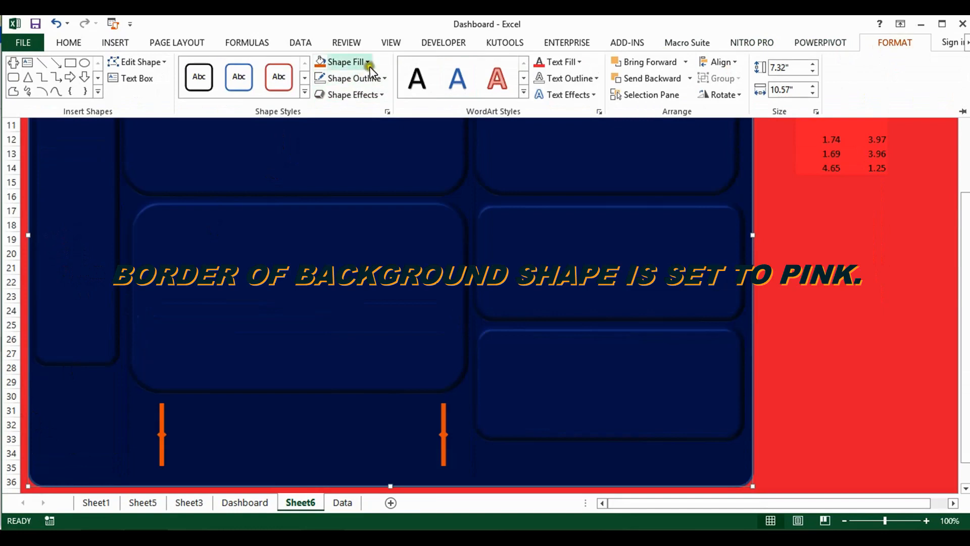
pyautogui.click(354, 79)
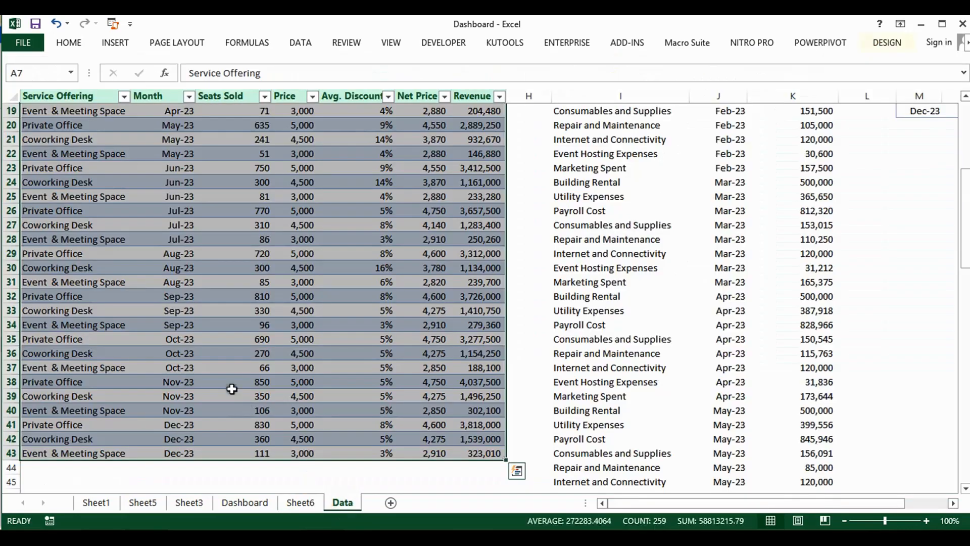
# Create a PivotTable from Table1 on the Data sheet, placed on a new worksheet.
pyautogui.scroll(1, 232, 386)
pyautogui.click(122, 43)
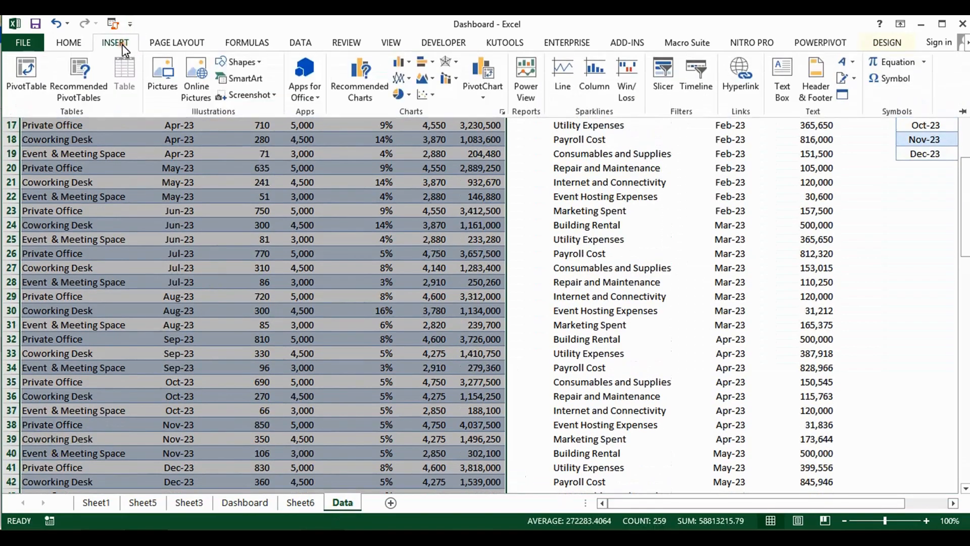
pyautogui.click(35, 76)
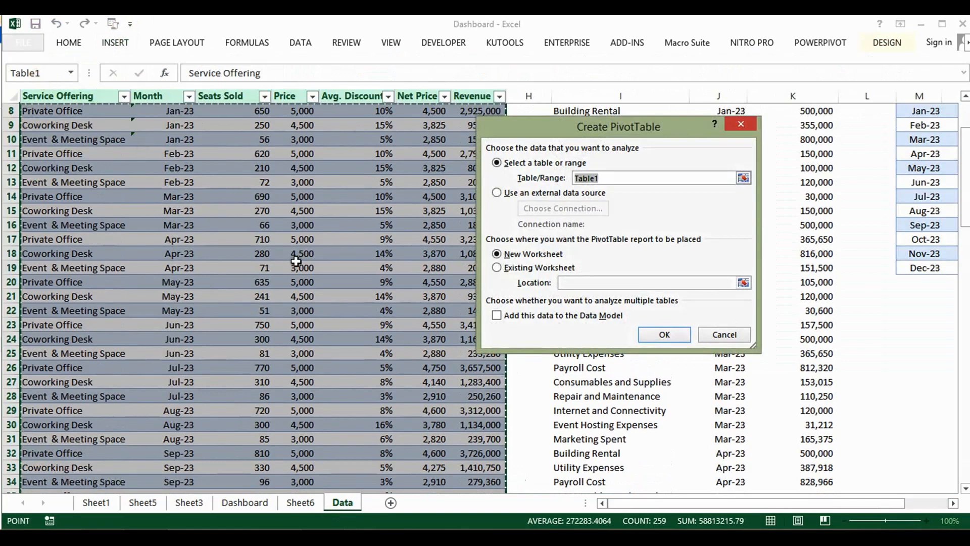
pyautogui.click(673, 335)
pyautogui.click(667, 335)
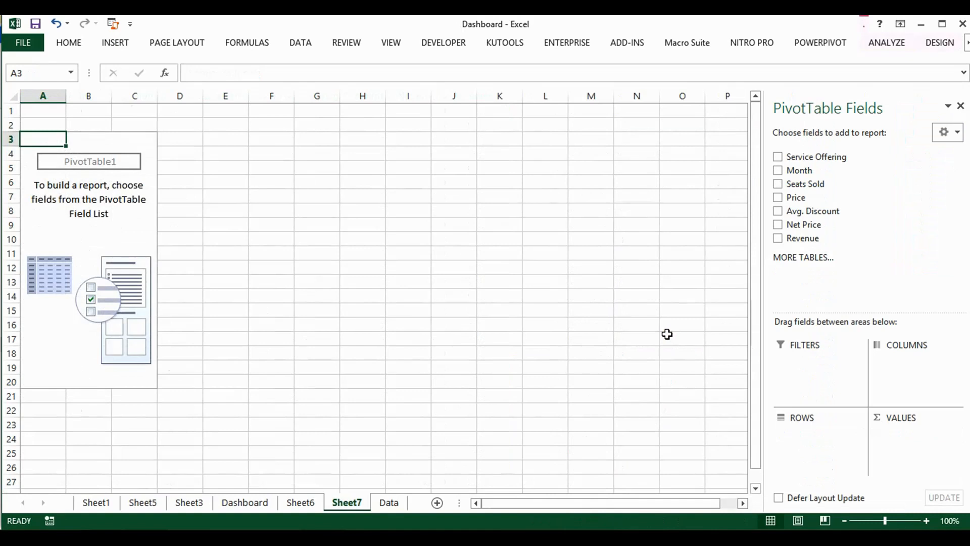
# Add Month as the rows and the sum of Seats Sold as the values of the new PivotTable.
pyautogui.click(131, 219)
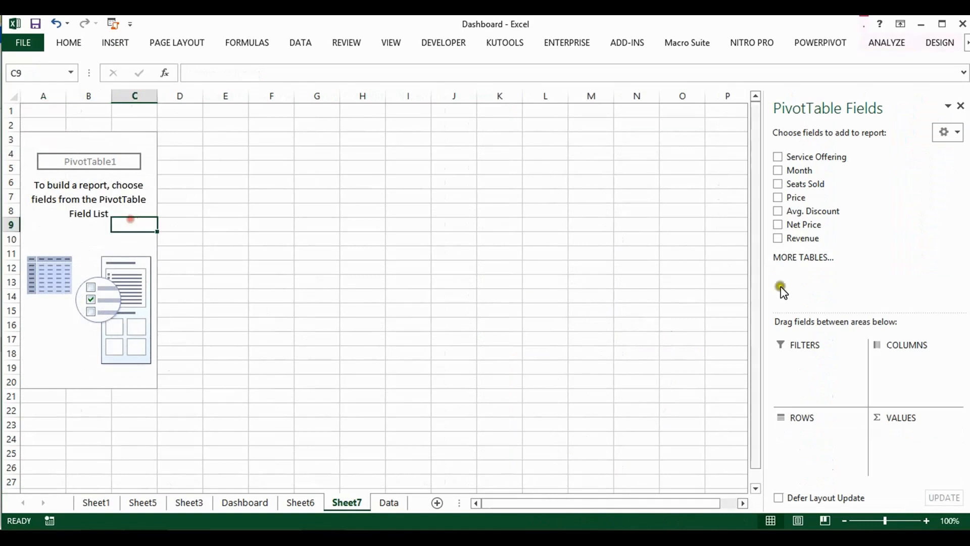
pyautogui.click(778, 170)
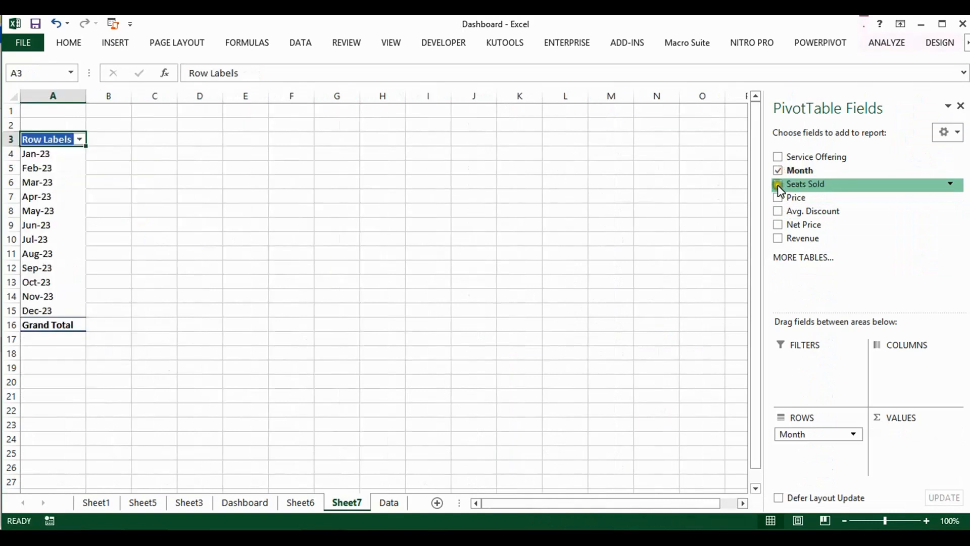
pyautogui.click(779, 185)
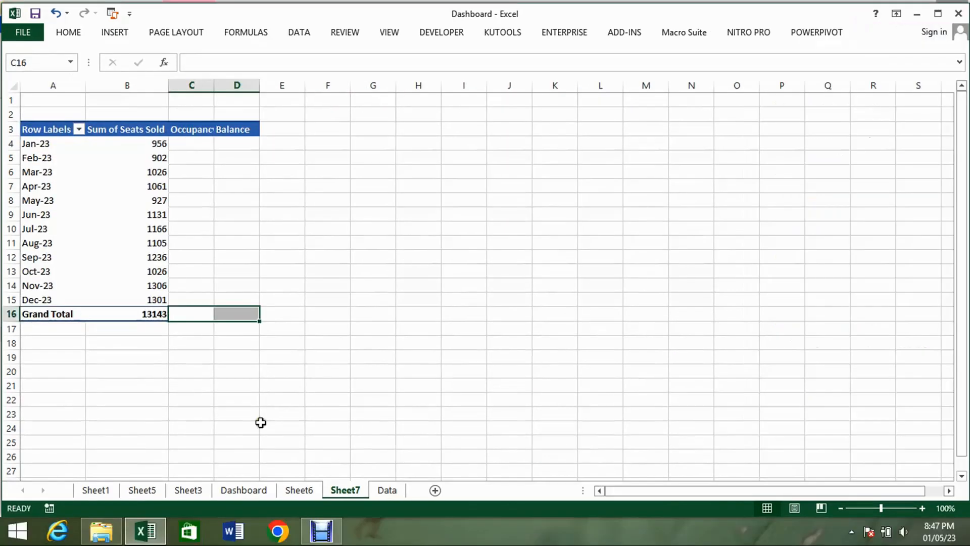
pyautogui.click(253, 427)
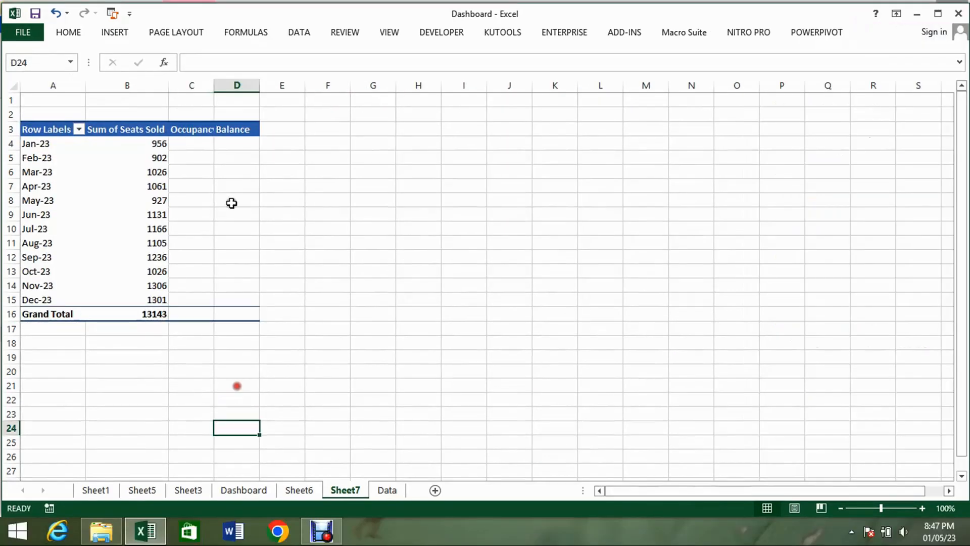
# Enter the formula =1-C4 in the Balance column for Jan-23.
pyautogui.click(207, 146)
pyautogui.press('Right')
pyautogui.write('=')
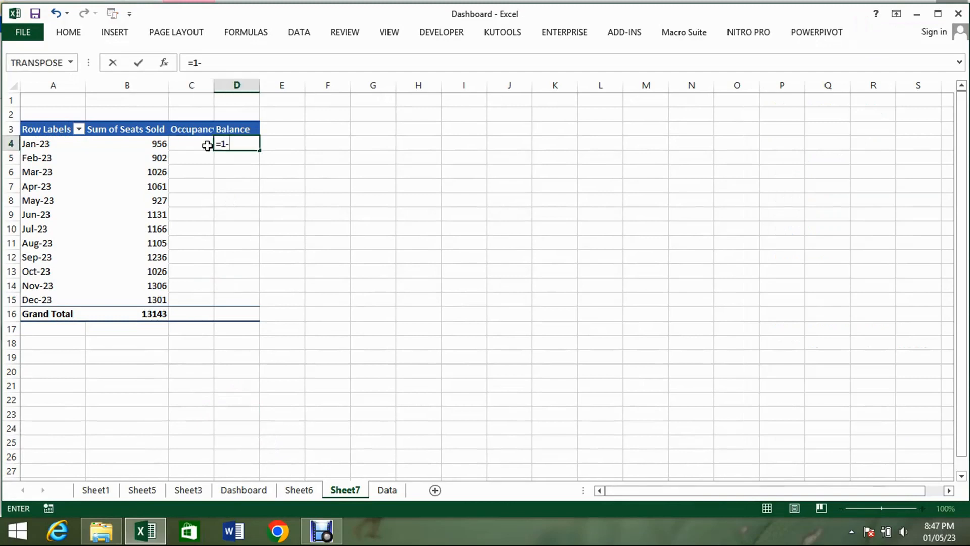
pyautogui.write('1-')
pyautogui.click(207, 145)
pyautogui.press('Return')
# Start the Jan-23 Occupancy formula in C4 with an IF that returns 0 when A4 equals "Grand Total".
pyautogui.press('Up')
pyautogui.press('Left')
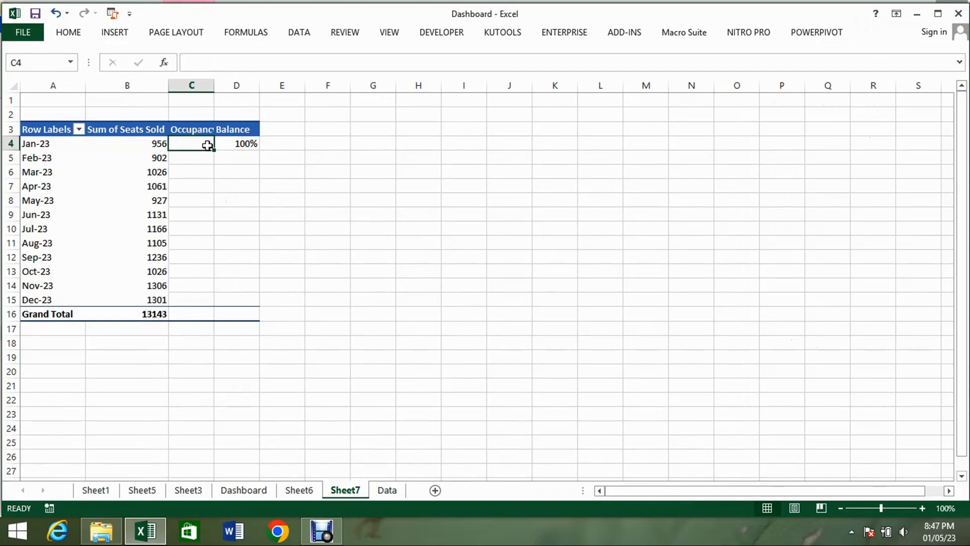
pyautogui.write('=')
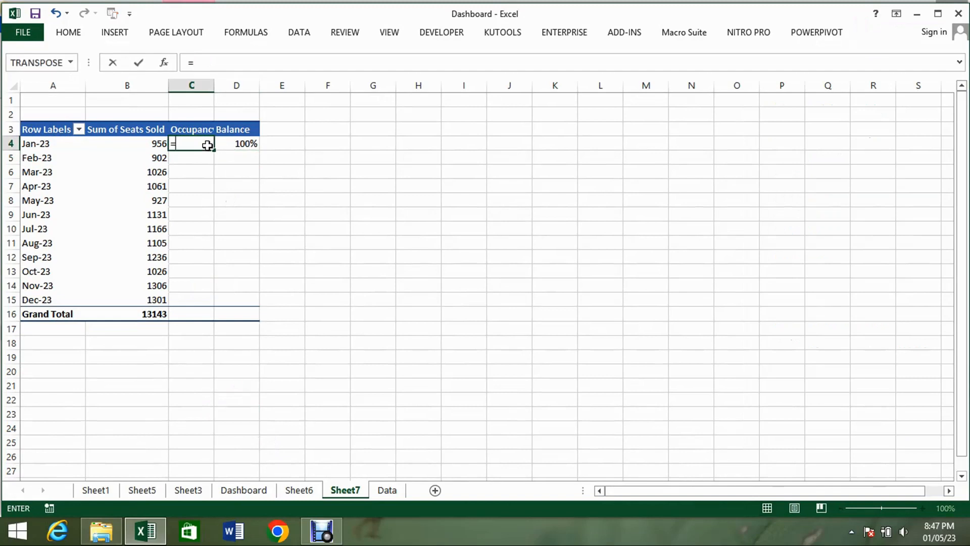
pyautogui.write('if')
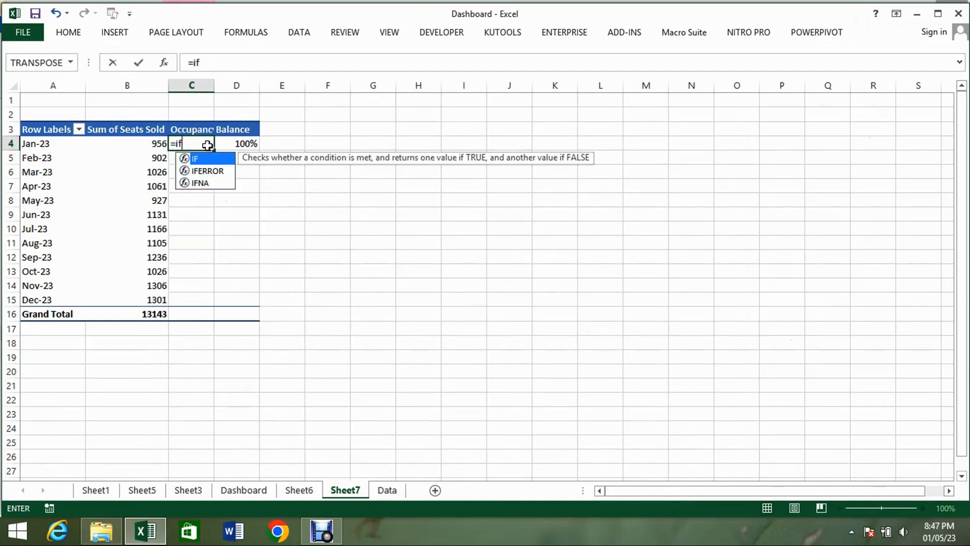
pyautogui.press('Tab')
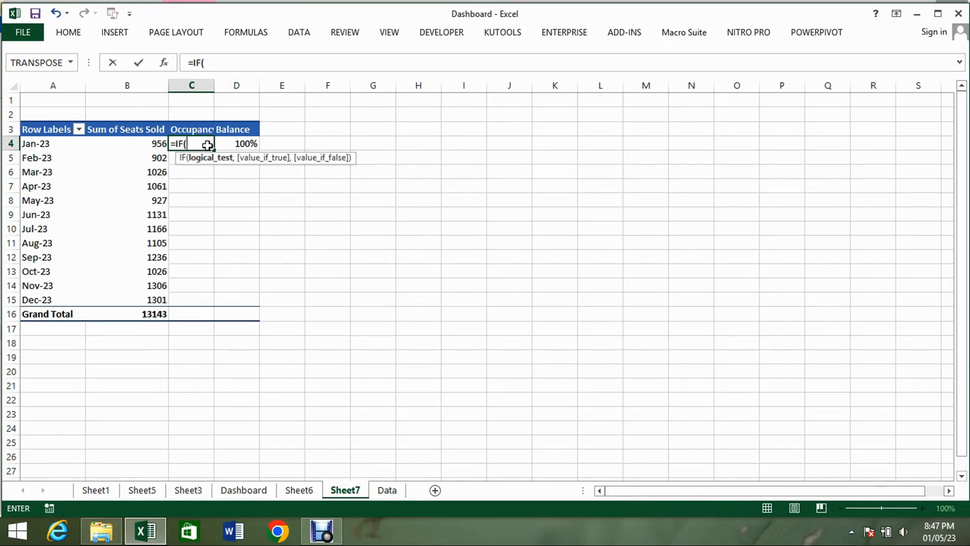
pyautogui.press('Left')
pyautogui.press('Left')
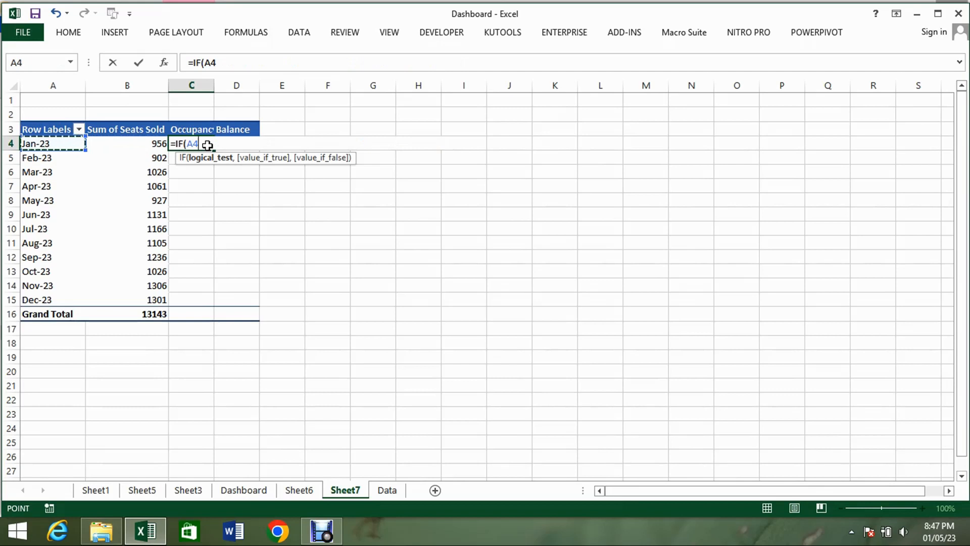
pyautogui.write('=')
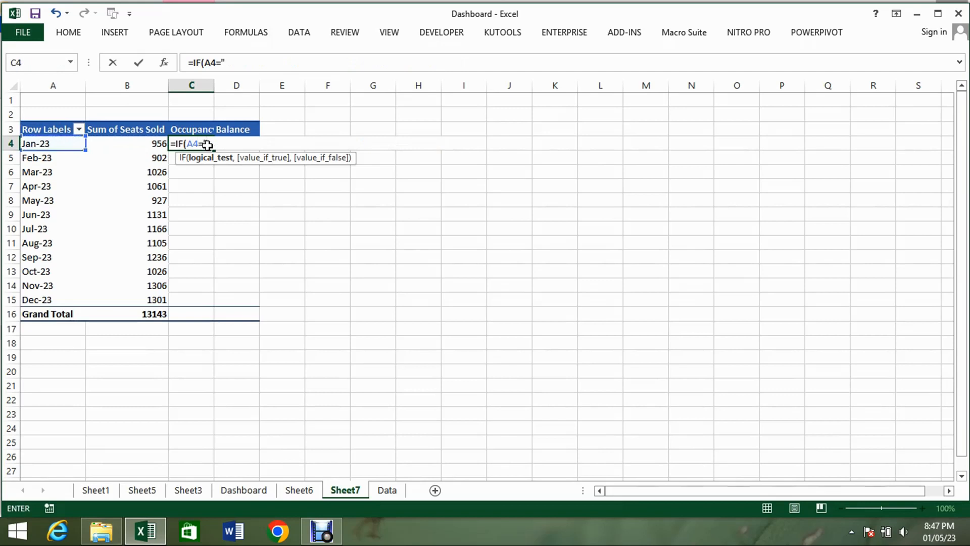
pyautogui.write('"Grand Total')
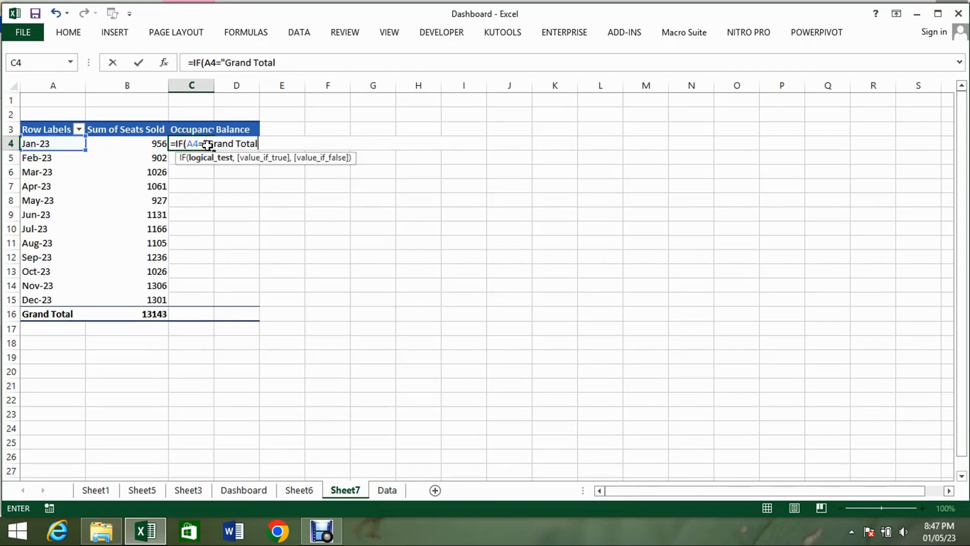
pyautogui.write('",')
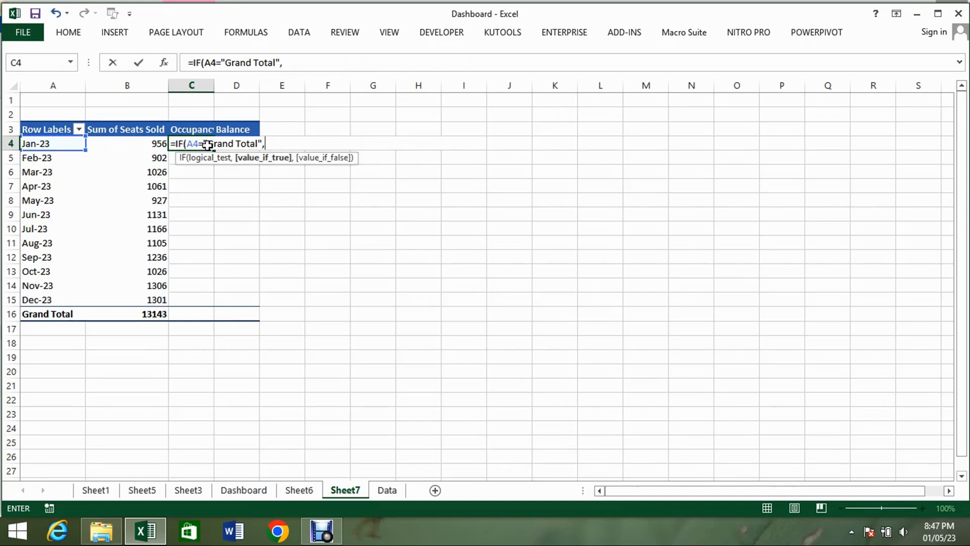
pyautogui.write('0,')
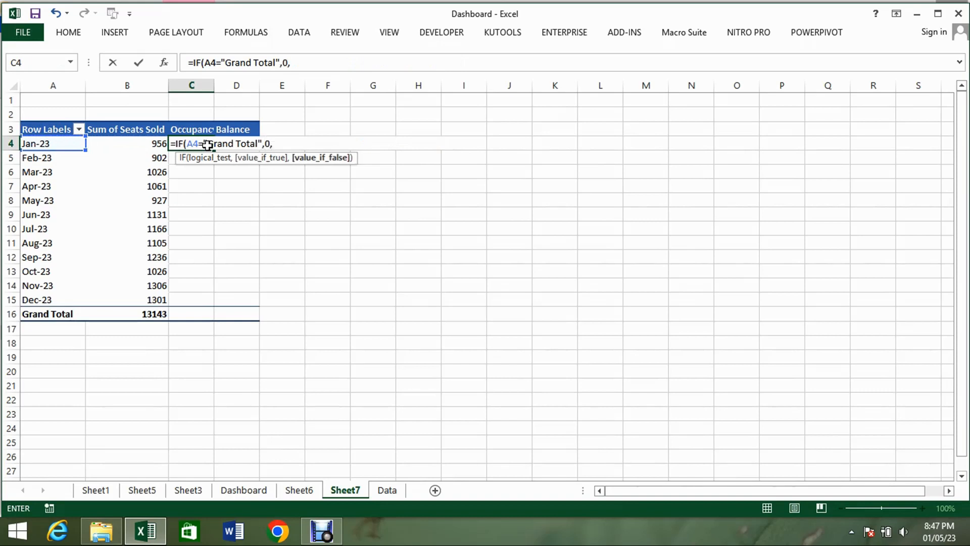
# Nest an IF containing IFERROR as the formula's false case, with B4 as the start of the error-checked value.
pyautogui.write('if')
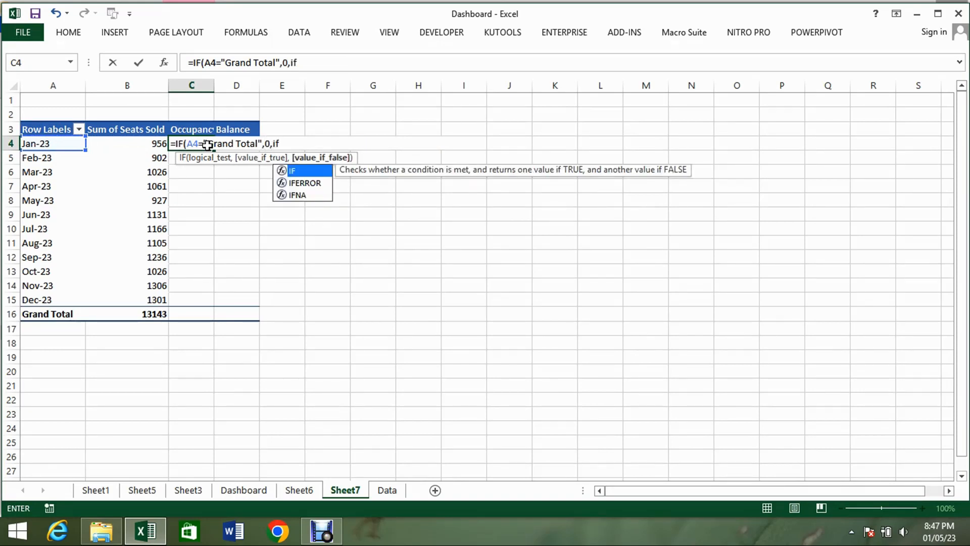
pyautogui.write('(')
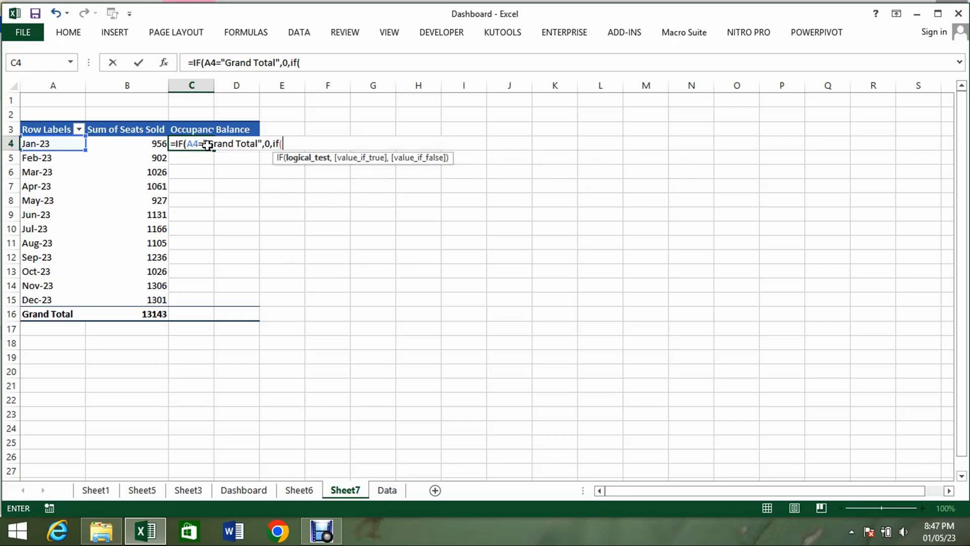
pyautogui.write('if')
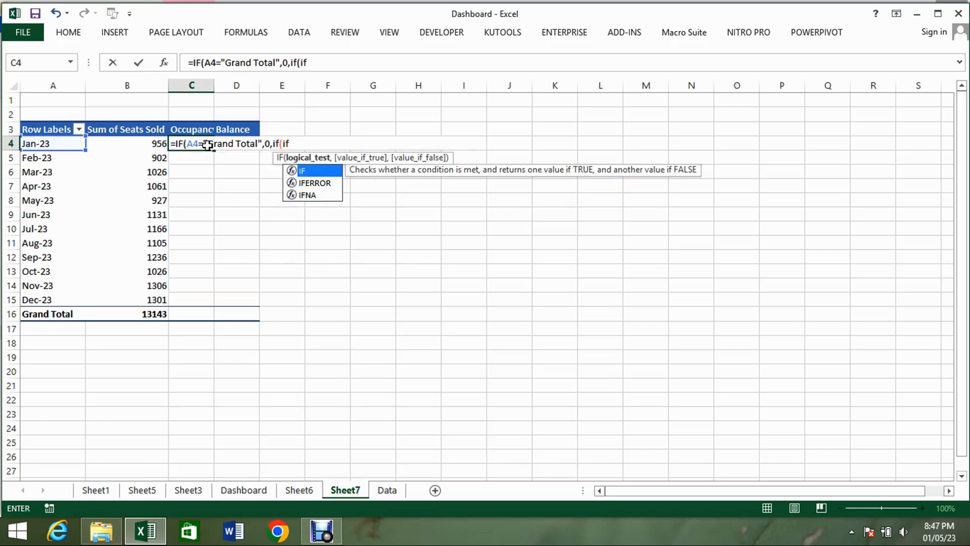
pyautogui.press('Down')
pyautogui.press('Tab')
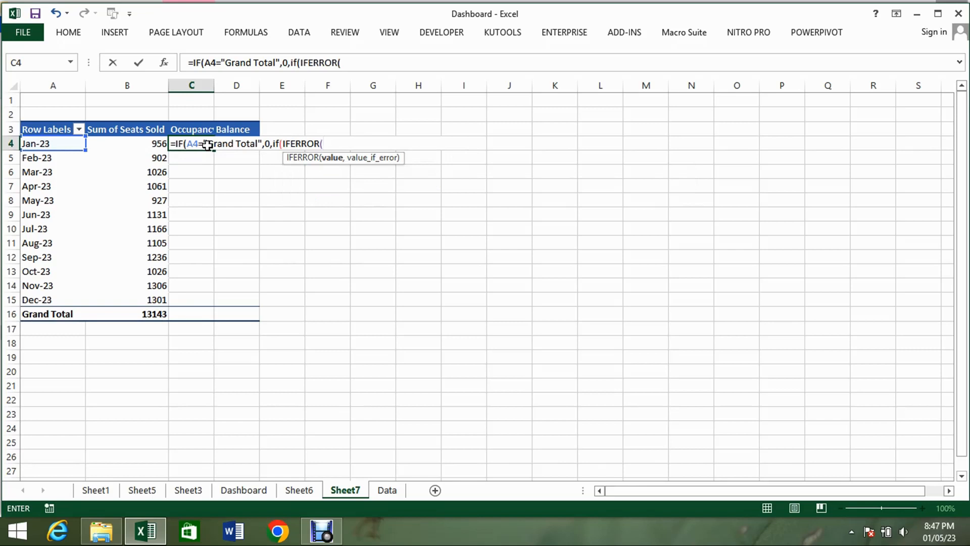
pyautogui.press('Left')
pyautogui.press('Left')
pyautogui.press('Right')
pyautogui.press('Right')
pyautogui.press('Left')
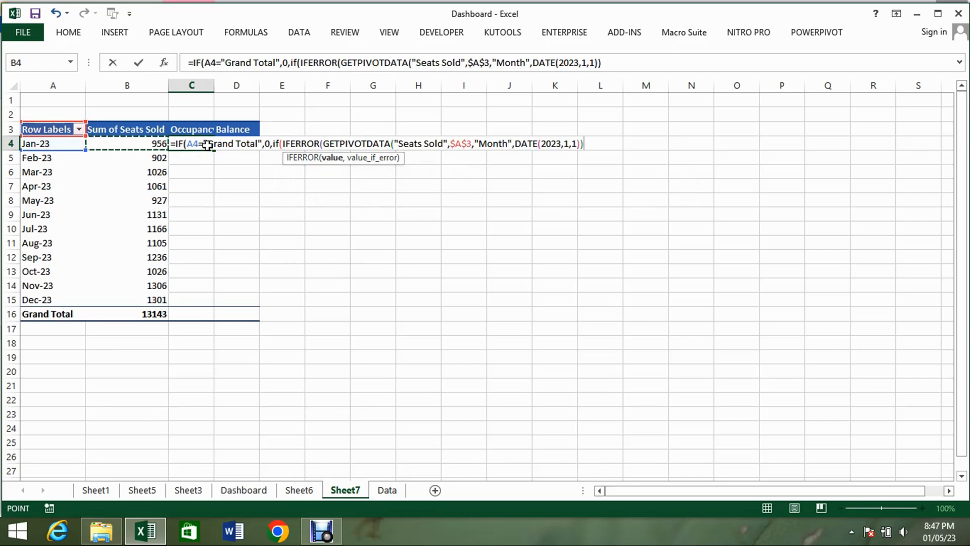
pyautogui.press('Left')
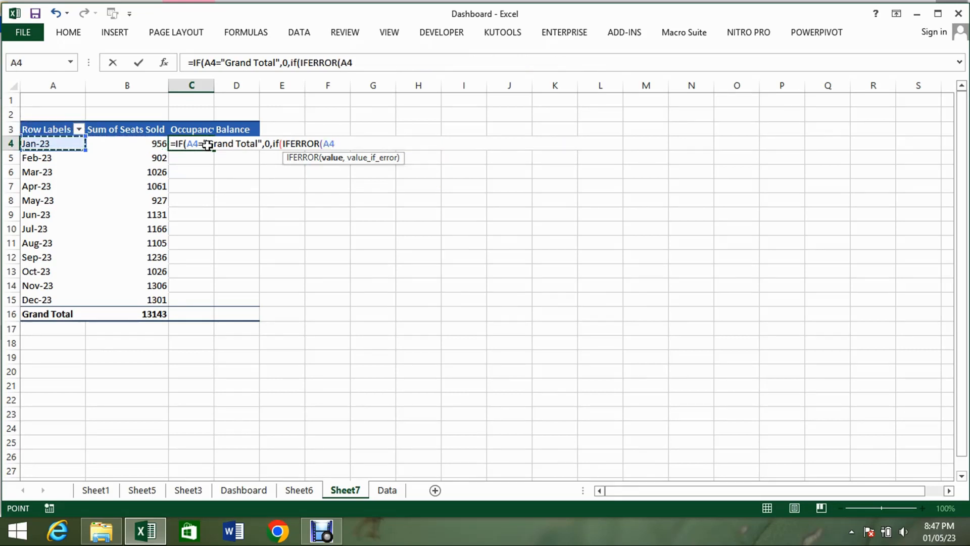
pyautogui.click(328, 144)
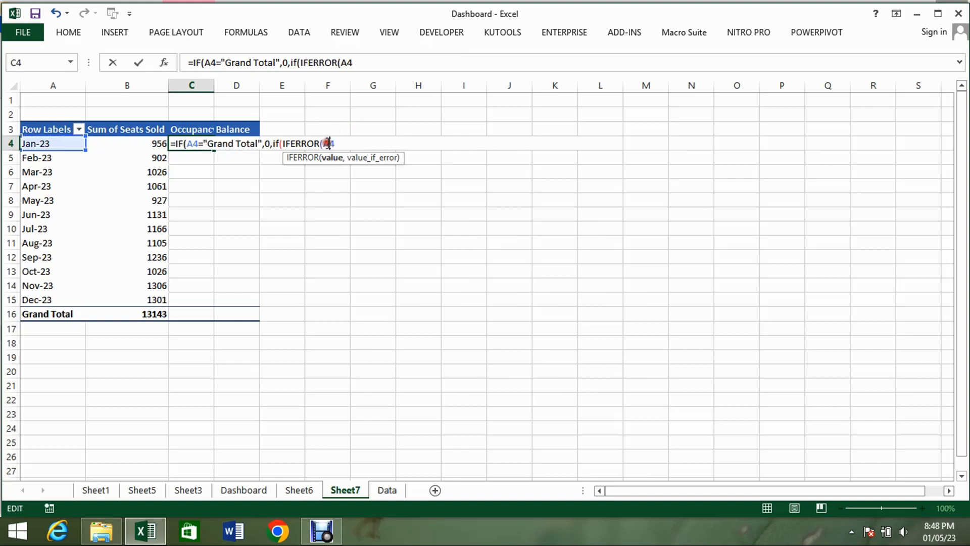
pyautogui.press('BackSpace')
pyautogui.write('b')
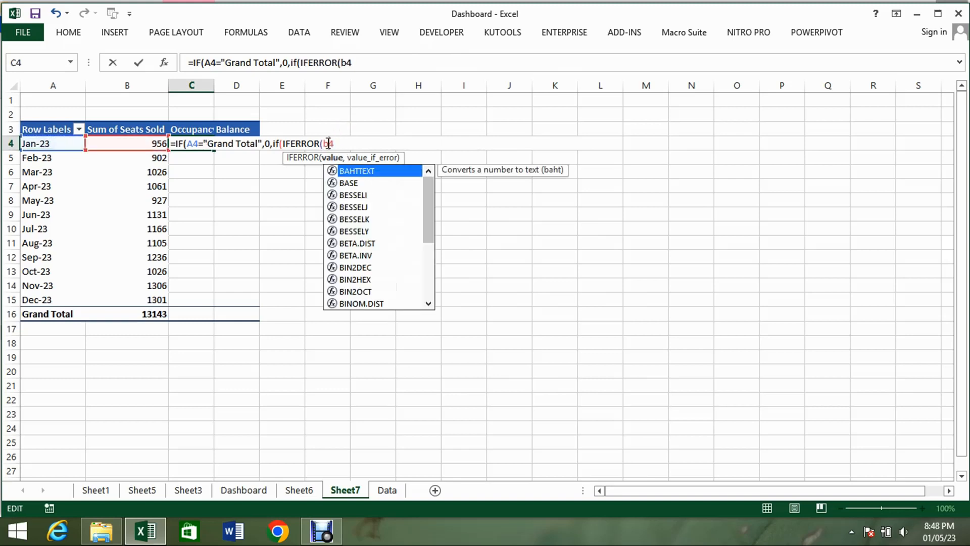
pyautogui.click(355, 143)
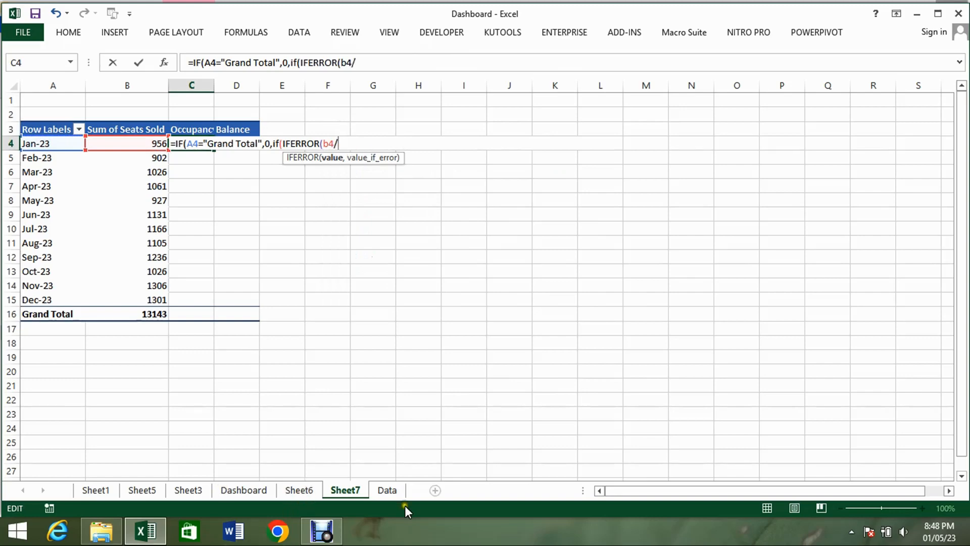
# Divide B4 by Data!$B$1, return 0 on errors or when the ratio exceeds 1, otherwise return IFERROR(B4/Data!$B$1,0), and complete the formula.
pyautogui.write('/')
pyautogui.click(389, 490)
pyautogui.click(188, 101)
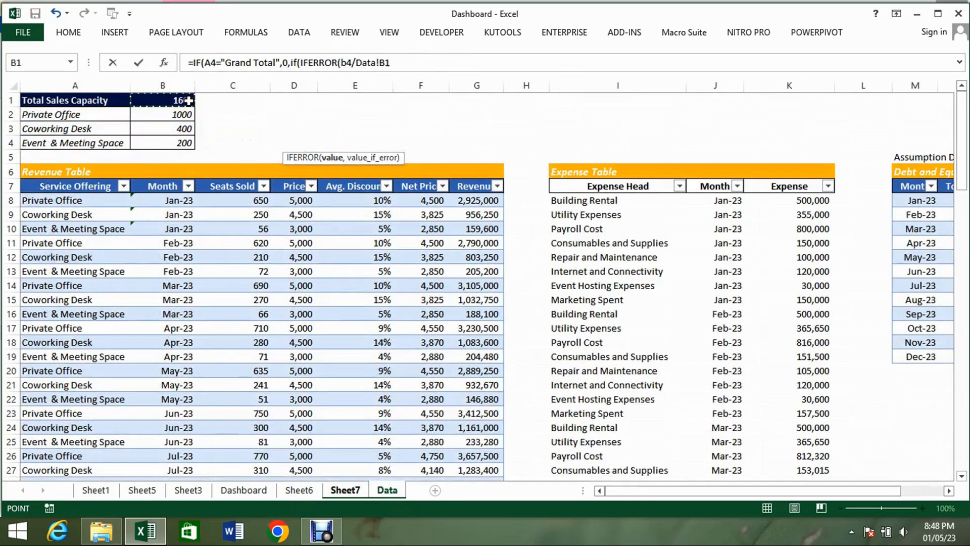
pyautogui.press('F4')
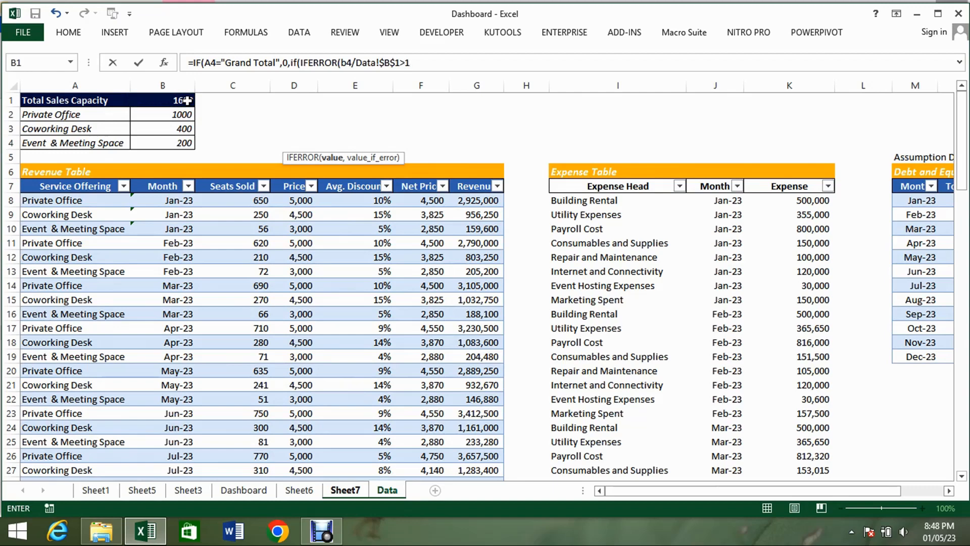
pyautogui.write(',')
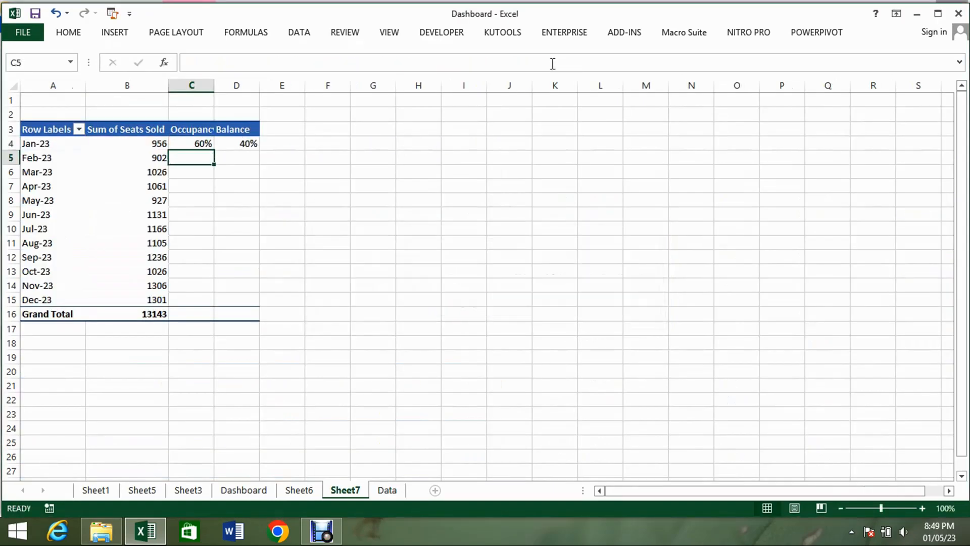
# Copy the Jan-23 Occupancy and Balance formulas in C4:D4 down to the Feb-23 through Dec-23 rows.
pyautogui.press('Up')
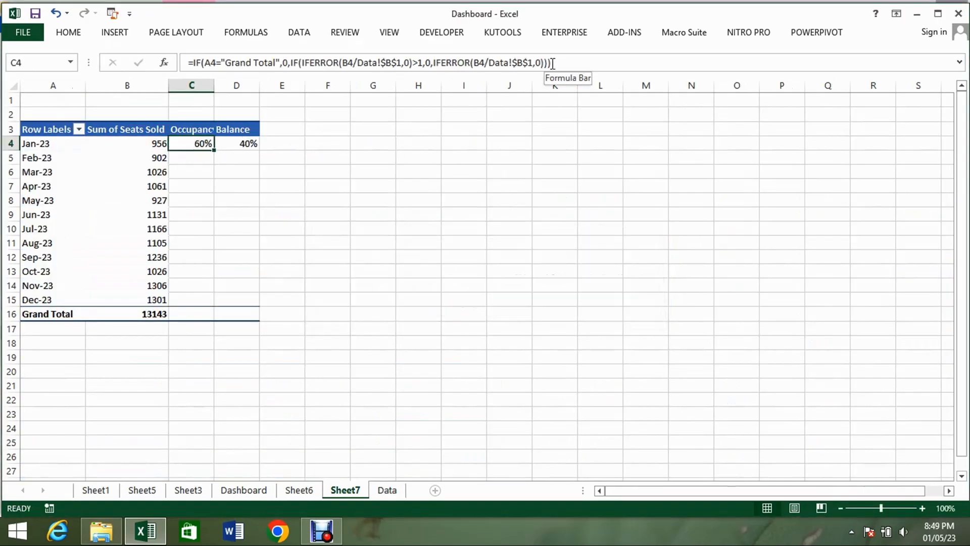
pyautogui.hotkey('ctrl', 'c')
pyautogui.press('Left')
pyautogui.press('Right')
pyautogui.hotkey('shift', 'Right')
pyautogui.press('Down')
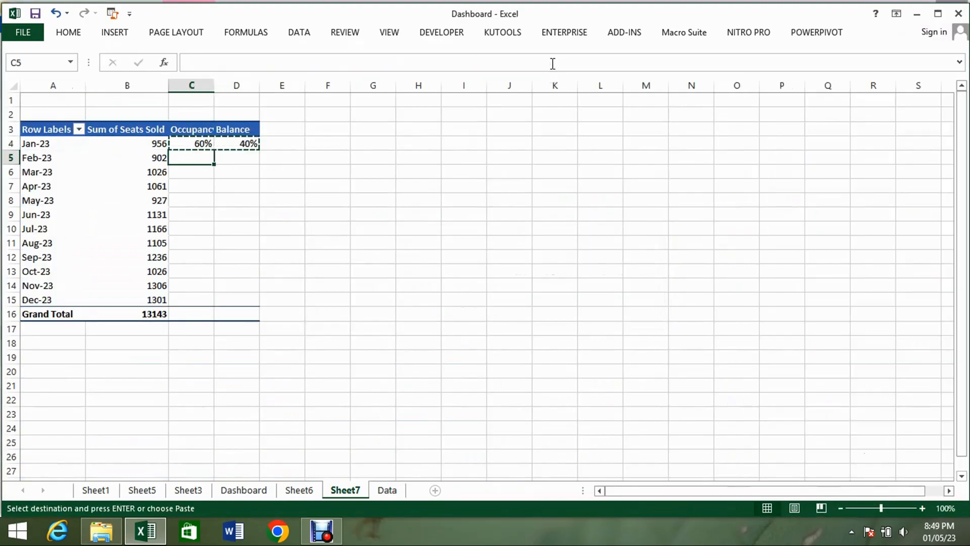
pyautogui.hotkey('ctrl', 'Down')
pyautogui.press('Left')
pyautogui.hotkey('ctrl', 'Up')
pyautogui.press('Up')
pyautogui.press('Right')
pyautogui.hotkey('shift', 'Right')
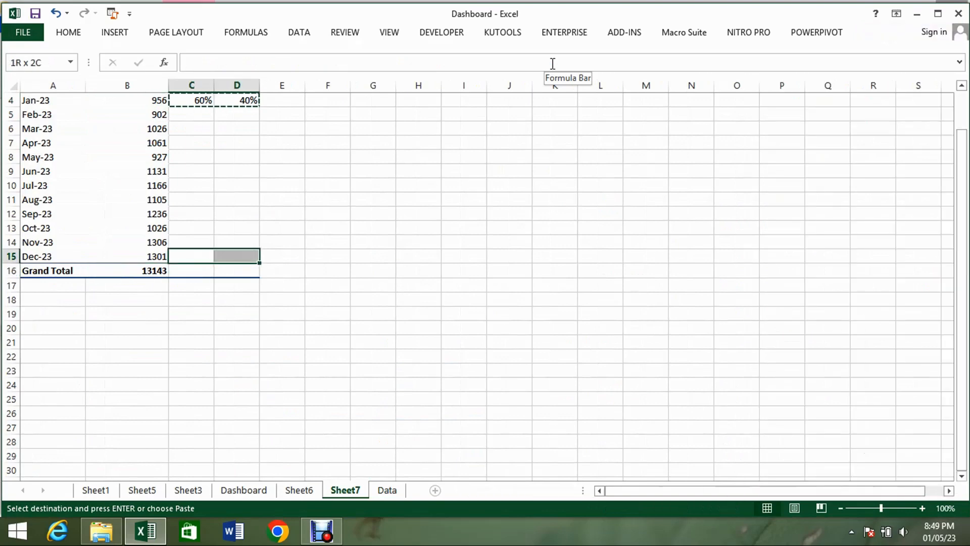
pyautogui.hotkey('ctrl', 'shift', 'Up')
pyautogui.hotkey('shift', 'Down')
pyautogui.press('Return')
pyautogui.press('Down')
pyautogui.hotkey('ctrl', 'Up')
pyautogui.hotkey('ctrl', 'Up')
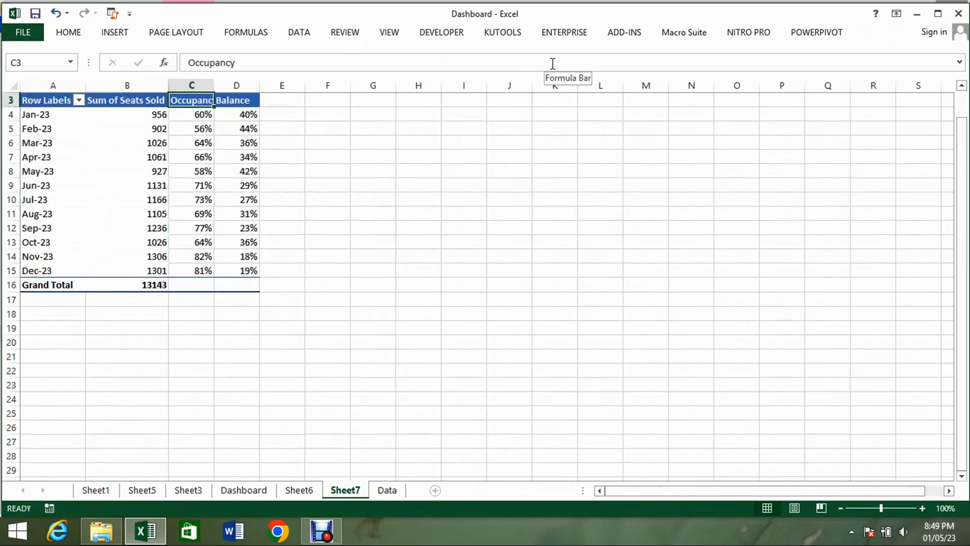
# Start the Grand Total Occupancy formula in C16 with the SUM of C4:C15.
pyautogui.hotkey('ctrl', 'Up')
pyautogui.hotkey('ctrl', 'Down')
pyautogui.hotkey('ctrl', 'Down')
pyautogui.press('Down')
pyautogui.write('=sum')
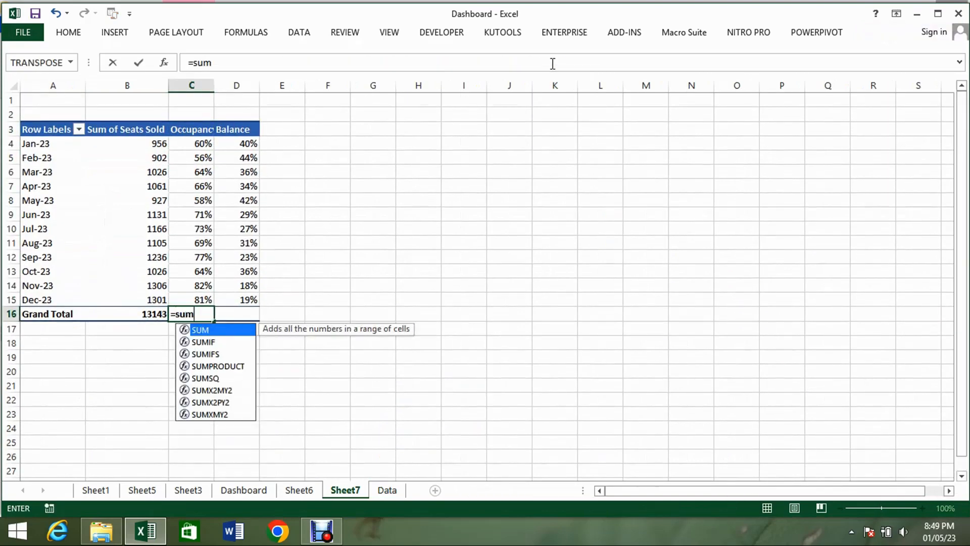
pyautogui.press('Tab')
pyautogui.press('Up')
pyautogui.hotkey('ctrl', 'shift', 'Up')
pyautogui.hotkey('shift', 'Down')
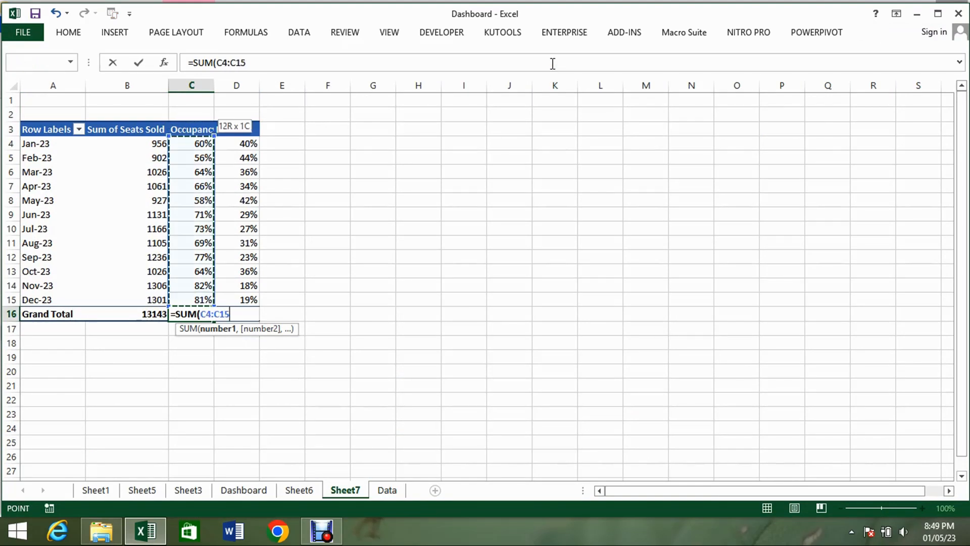
# Divide the sum by (COUNTA(A4:A16)-1) to complete the average occupancy formula in C16.
pyautogui.write(')/coun')
pyautogui.press('Down')
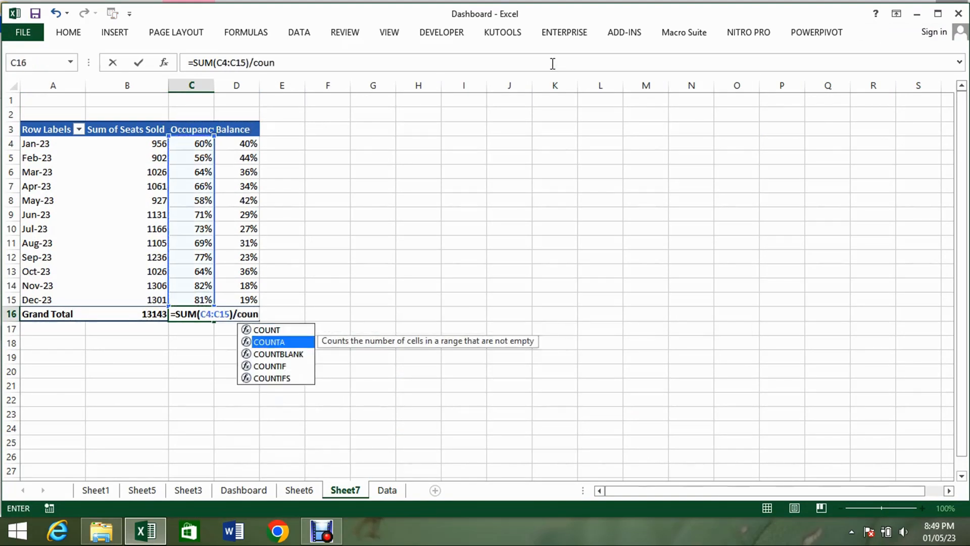
pyautogui.press('Tab')
pyautogui.press('Left')
pyautogui.press('Left')
pyautogui.hotkey('ctrl', 'shift', 'Up')
pyautogui.hotkey('shift', 'Down')
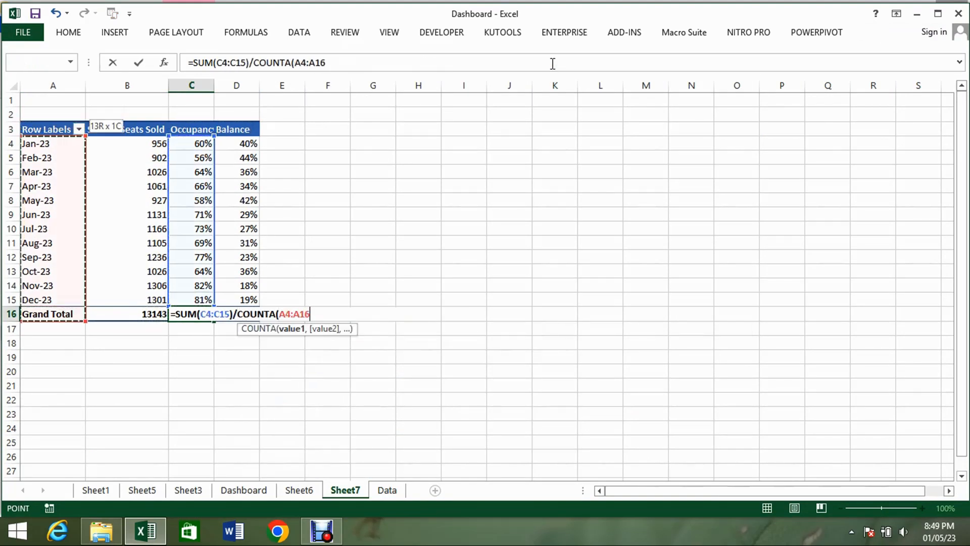
pyautogui.write(')-1')
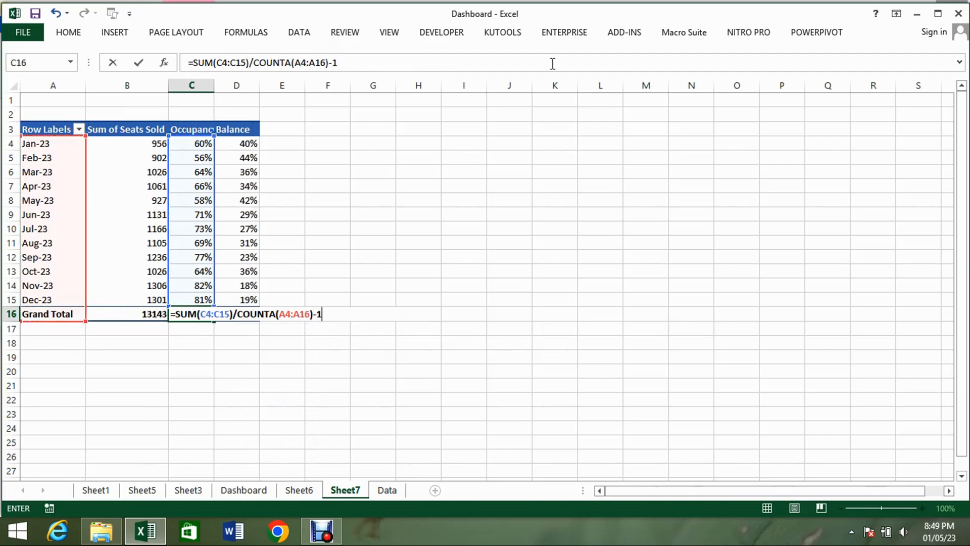
pyautogui.write(')')
pyautogui.click(237, 314)
pyautogui.write('(')
pyautogui.press('Return')
pyautogui.press('Up')
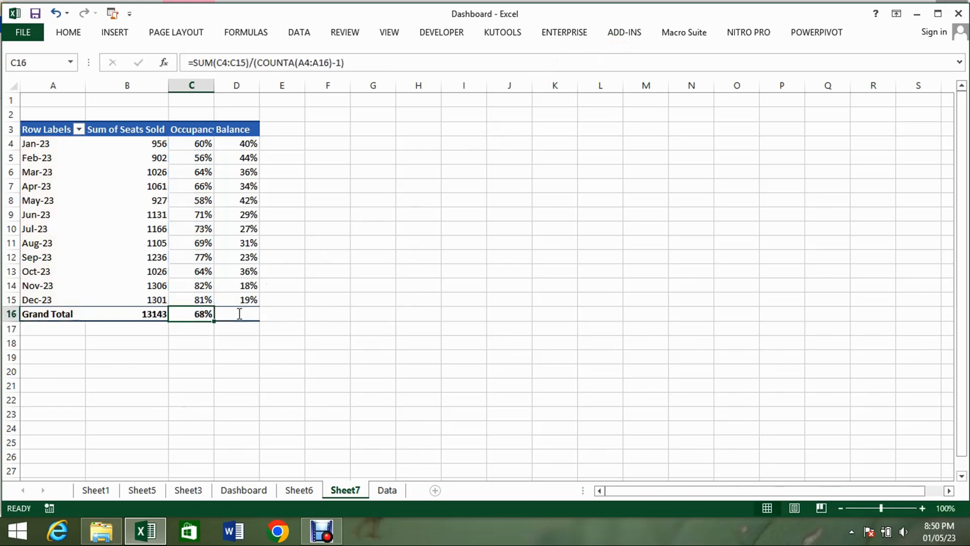
# Copy the Balance formula from D15 into the Grand Total row at D16.
pyautogui.hotkey('ctrl', 'c')
pyautogui.press('Right')
pyautogui.press('Up')
pyautogui.hotkey('ctrl', 'c')
pyautogui.press('Down')
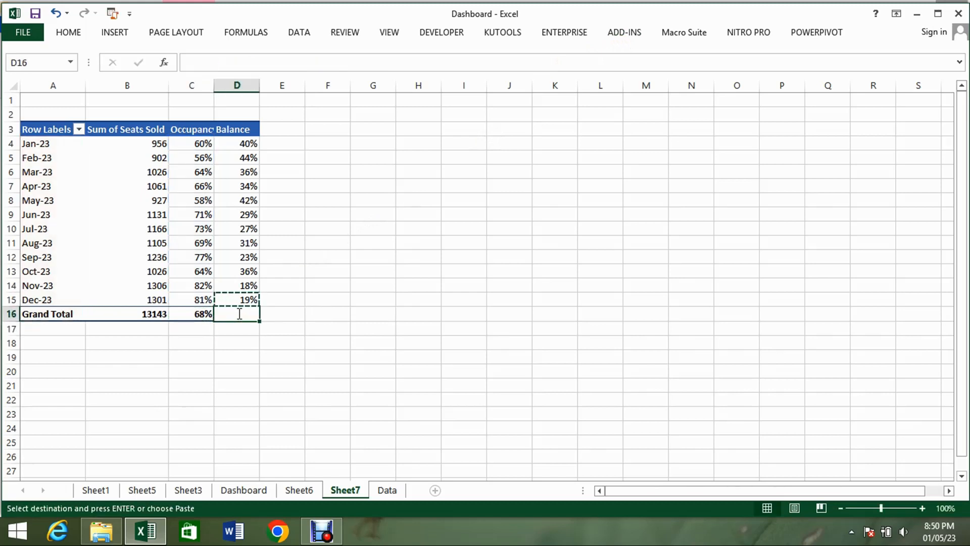
pyautogui.hotkey('alt', 'h')
pyautogui.press('v')
pyautogui.press('p')
pyautogui.press('Down')
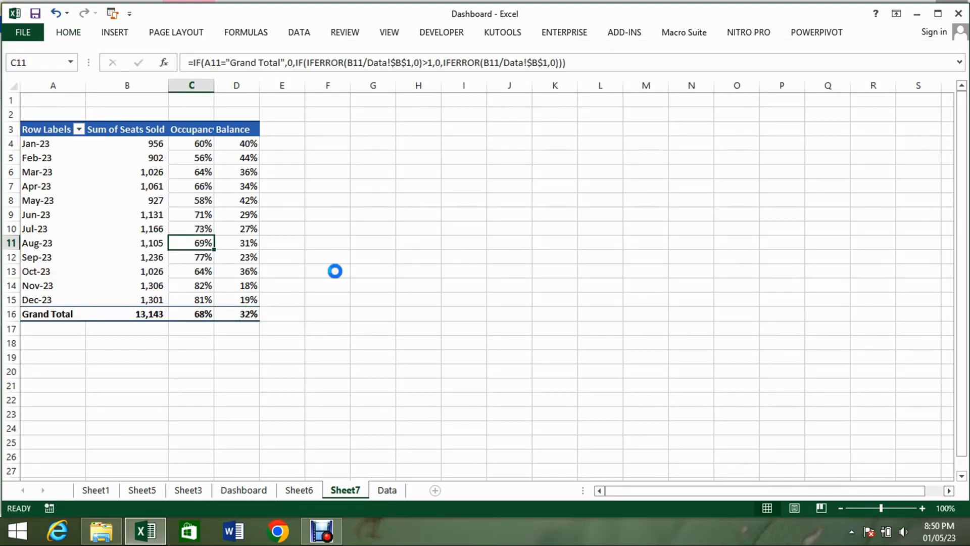
# Hide the gridlines on Sheet7.
pyautogui.click(71, 32)
pyautogui.click(388, 32)
pyautogui.click(167, 79)
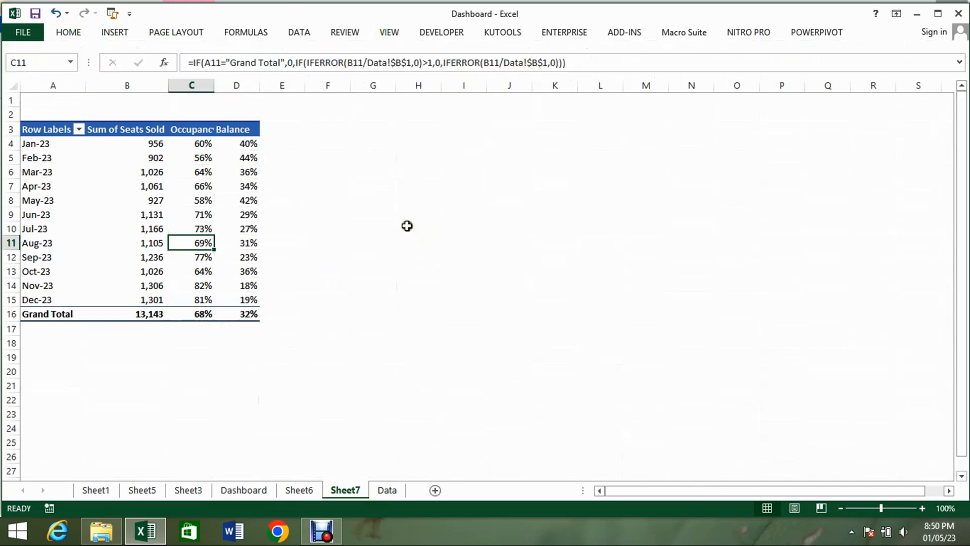
# Filter the pivot table to May-23 only and check the Occupancy values in C4 and the Grand Total row.
pyautogui.click(337, 242)
pyautogui.click(79, 130)
pyautogui.click(42, 267)
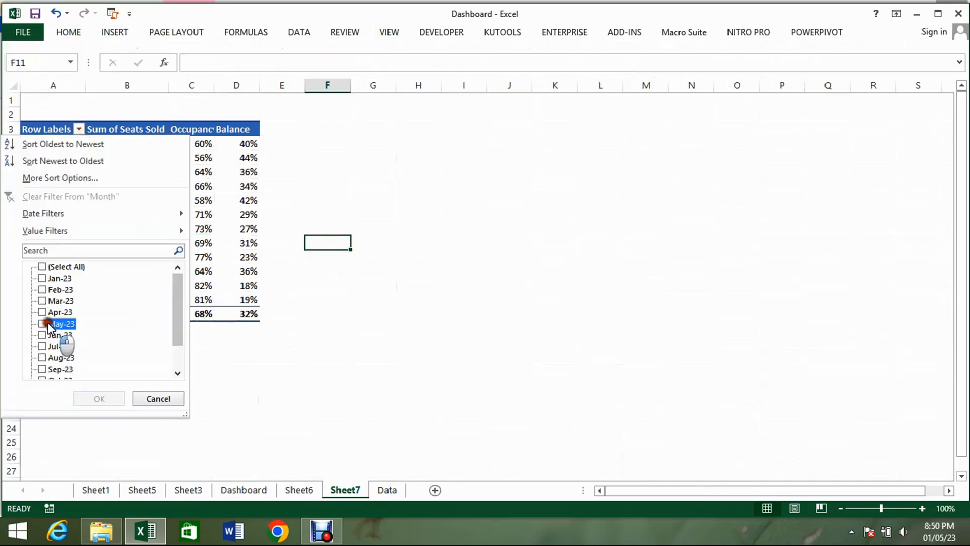
pyautogui.click(42, 323)
pyautogui.click(99, 399)
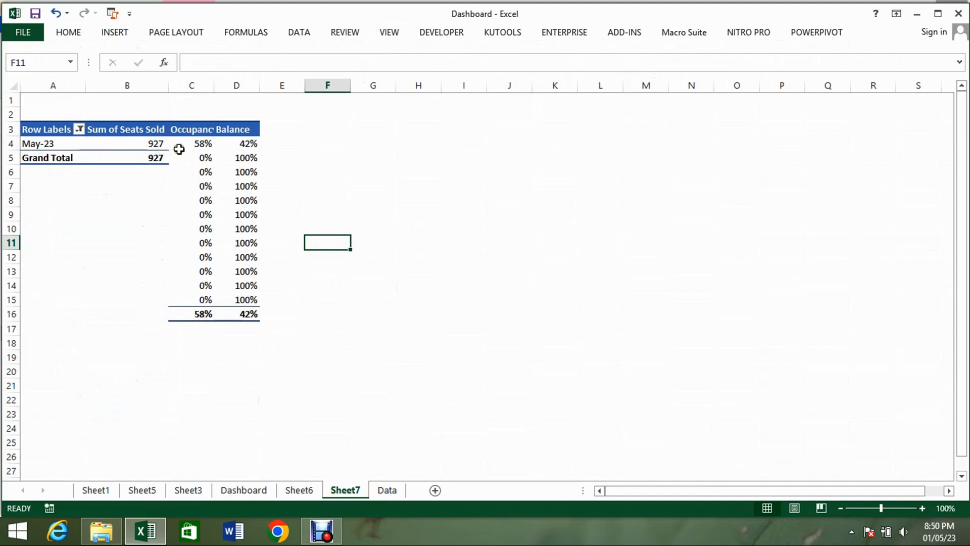
pyautogui.click(199, 144)
pyautogui.click(203, 314)
# Add Aug-23 to the month filter and select C4:C5 to compare their average with the total occupancy in C16.
pyautogui.click(79, 129)
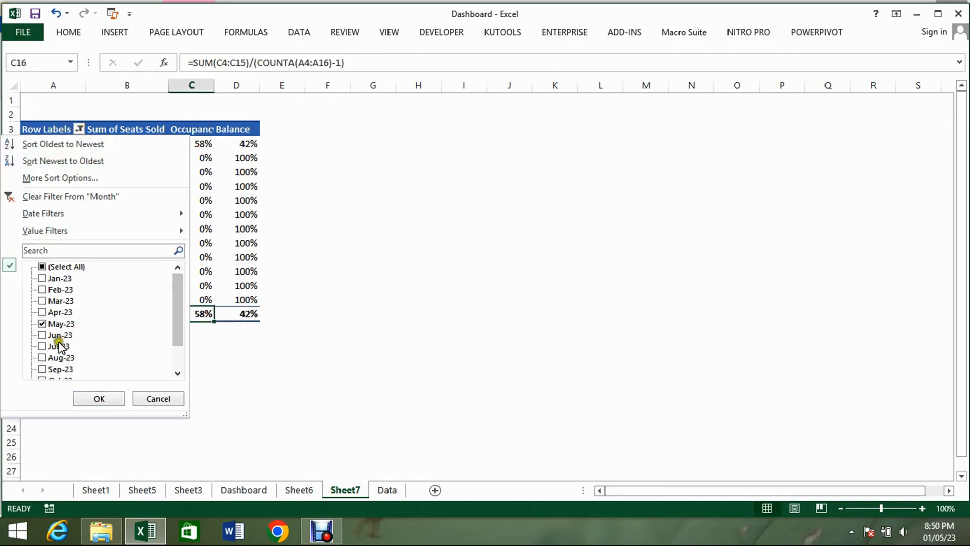
pyautogui.click(42, 358)
pyautogui.click(99, 399)
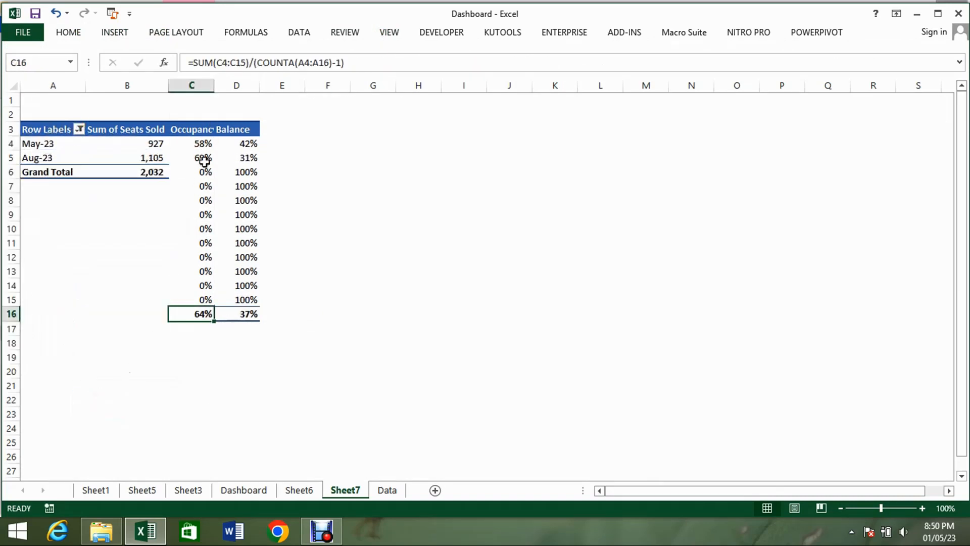
pyautogui.moveTo(199, 145); pyautogui.dragTo(202, 158)
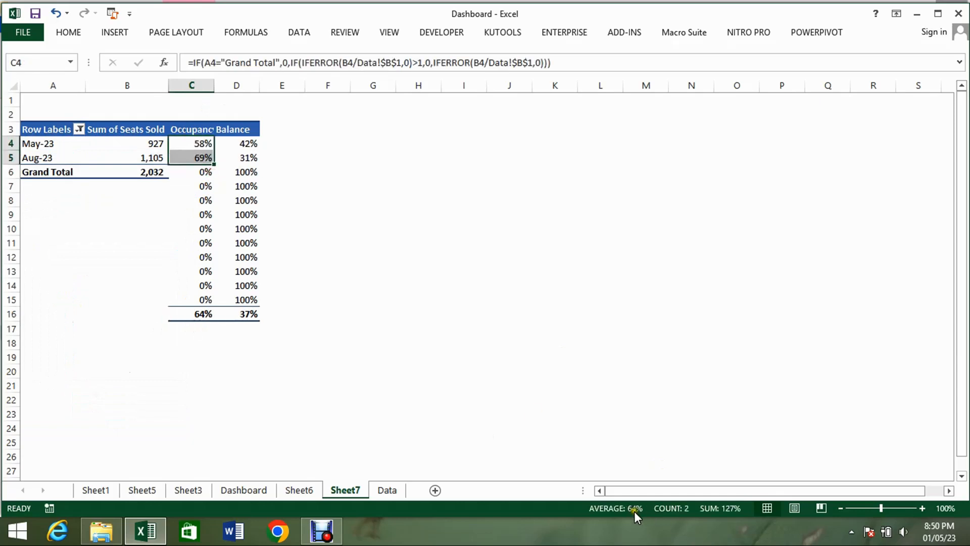
pyautogui.click(316, 296)
# Draw a circle about 1.02 inches across on Sheet6, centred in the space below the narrow side panel.
pyautogui.hotkey('ctrl', 'pageup')
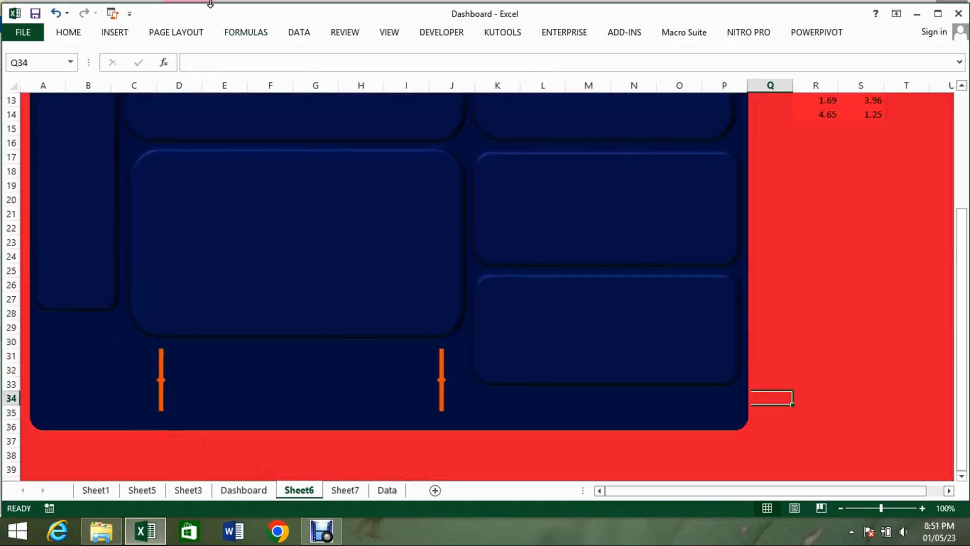
pyautogui.click(116, 32)
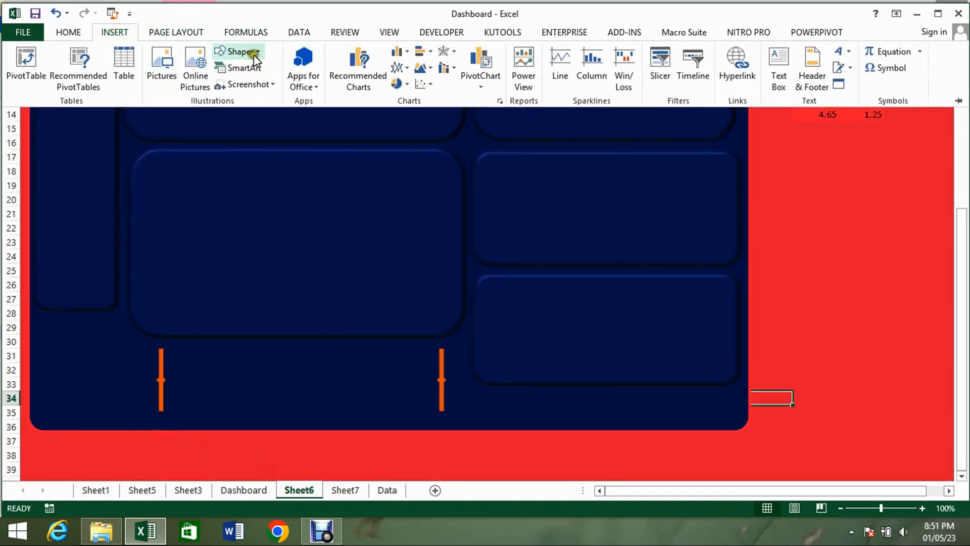
pyautogui.click(253, 52)
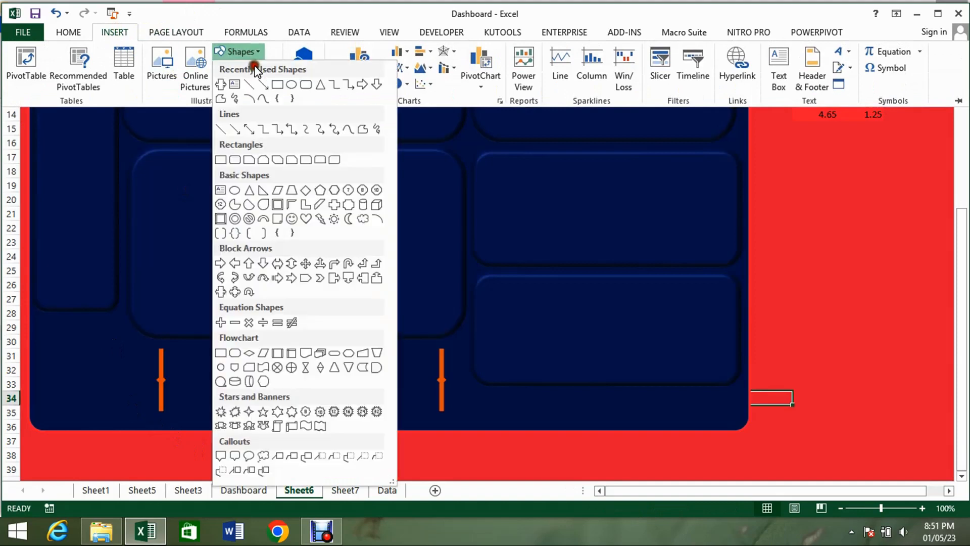
pyautogui.click(292, 84)
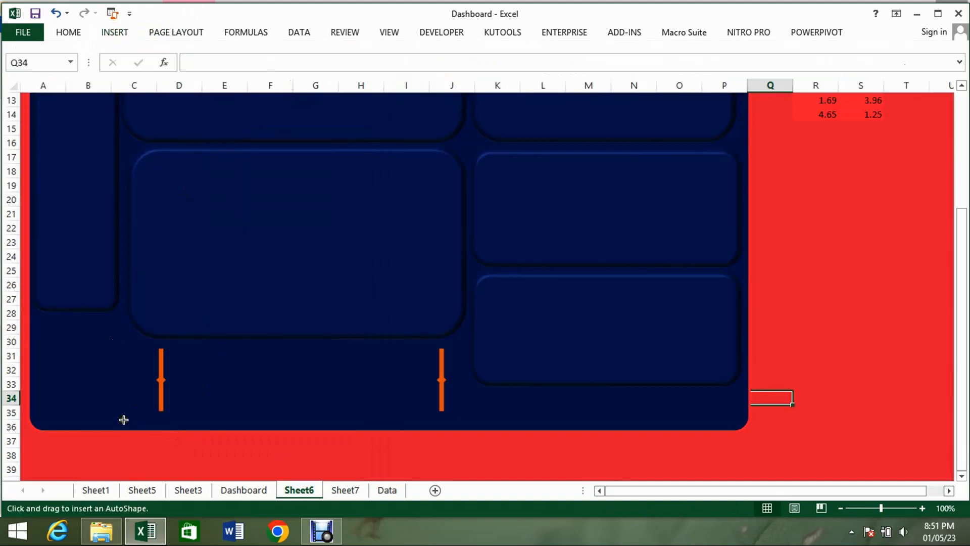
pyautogui.moveTo(51, 351)
pyautogui.mouseDown()
pyautogui.moveTo(106, 418)
pyautogui.moveTo(121, 421)
pyautogui.mouseUp()
pyautogui.moveTo(75, 356); pyautogui.dragTo(66, 347)
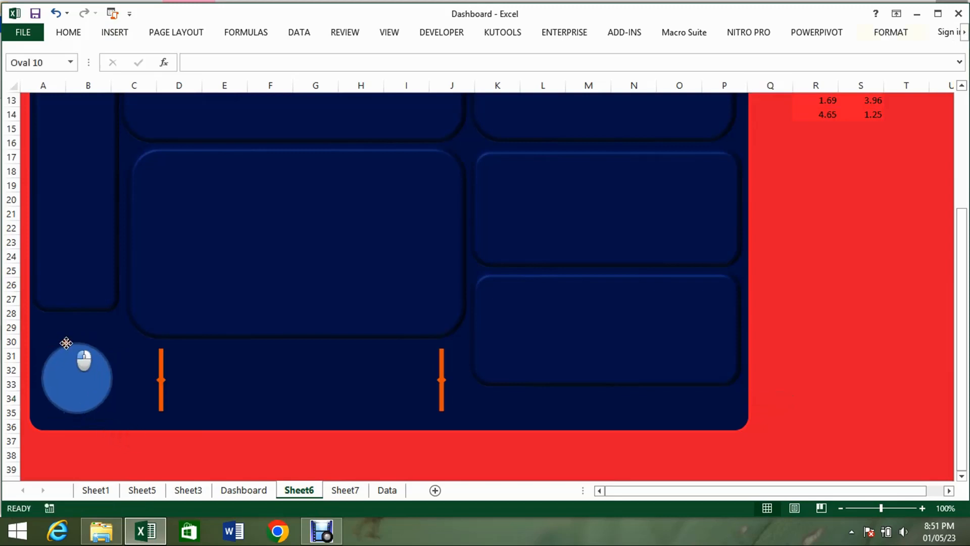
# Remove the circle's fill and give it a light blue 6 pt outline.
pyautogui.click(893, 34)
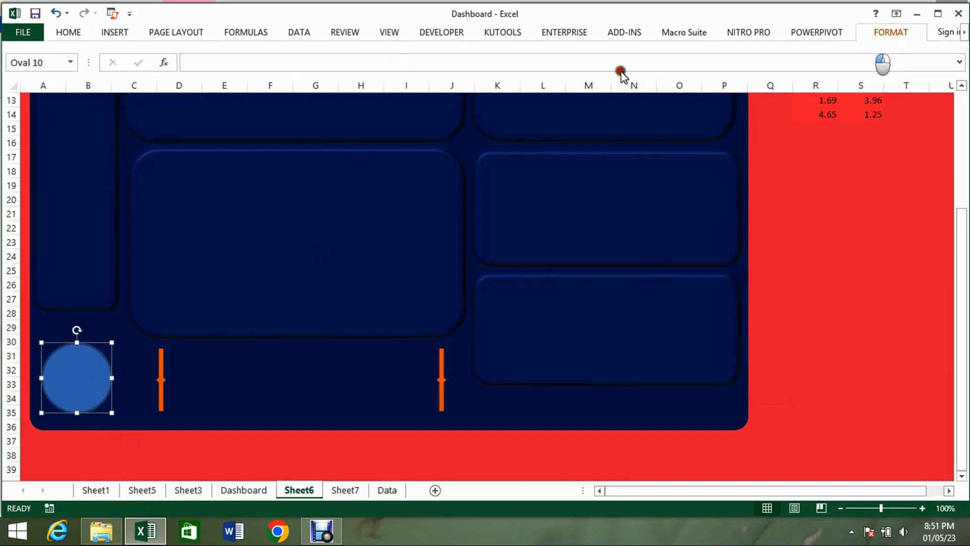
pyautogui.click(364, 51)
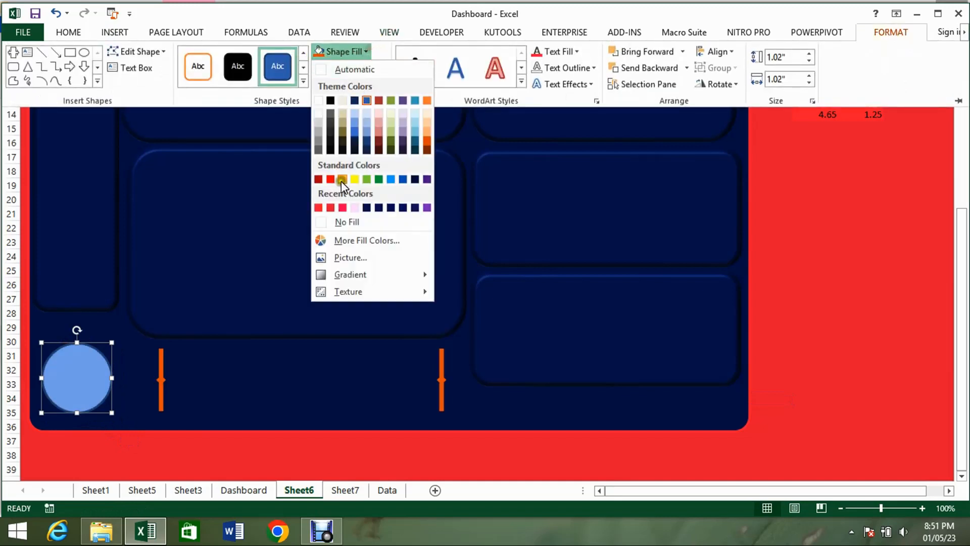
pyautogui.click(339, 224)
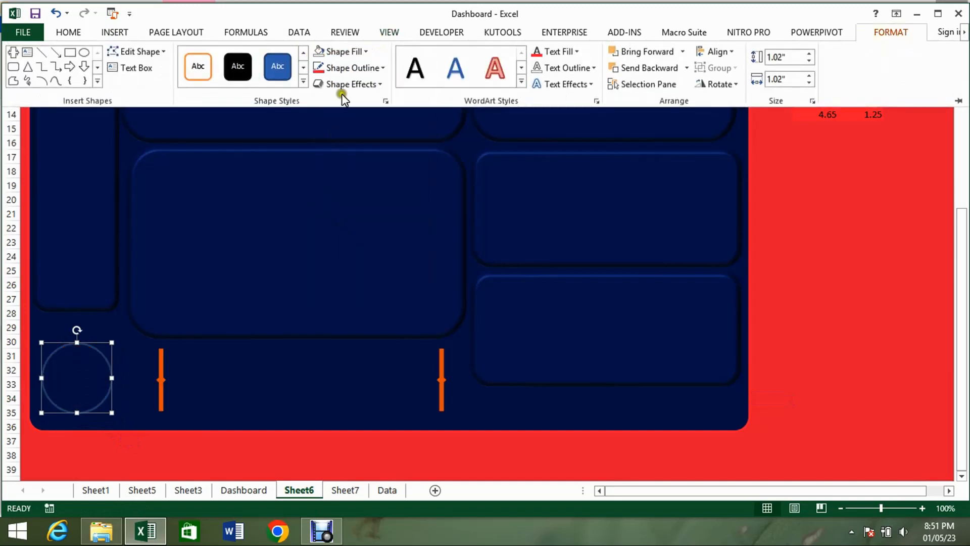
pyautogui.click(377, 71)
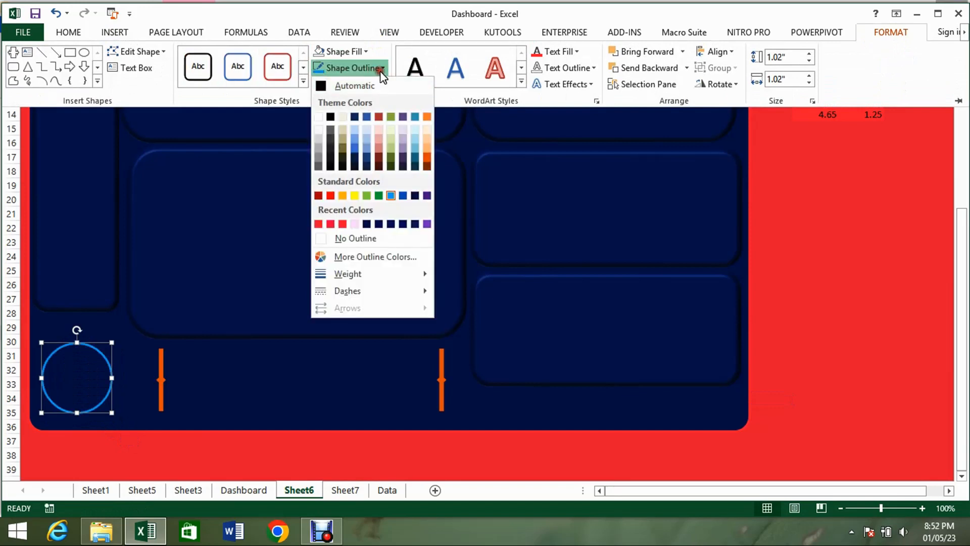
pyautogui.moveTo(403, 275)
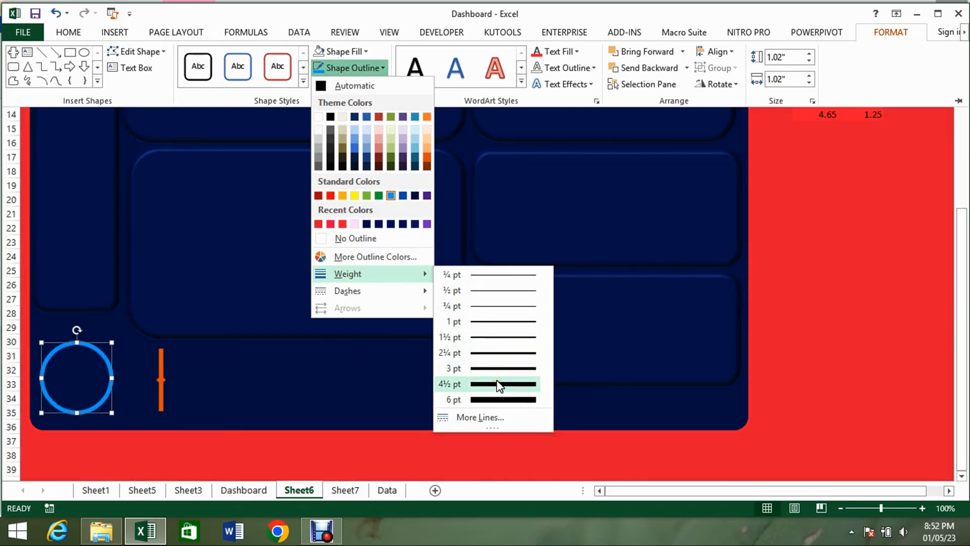
pyautogui.click(516, 397)
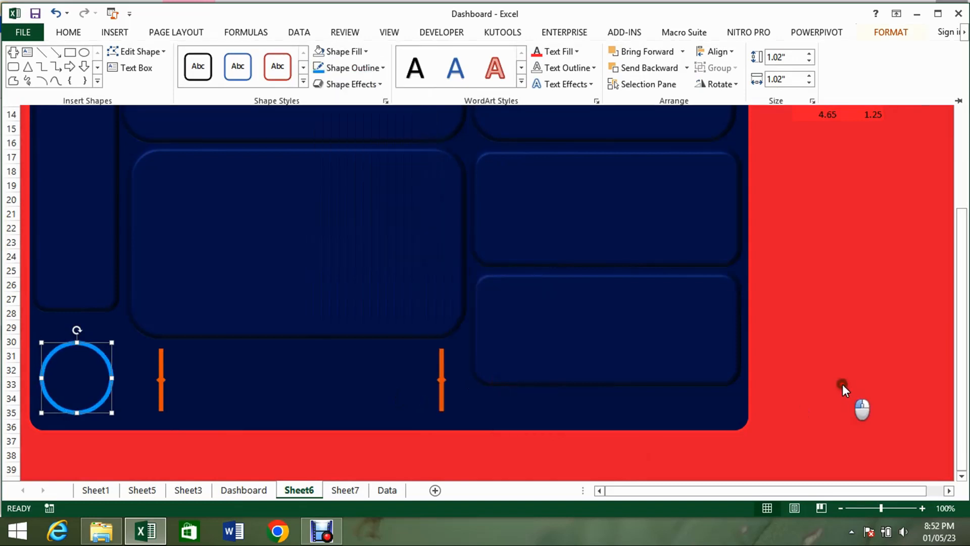
pyautogui.hotkey('ctrl', 'F1')
# Insert an empty doughnut chart beside the pivot table on Sheet7.
pyautogui.click(347, 489)
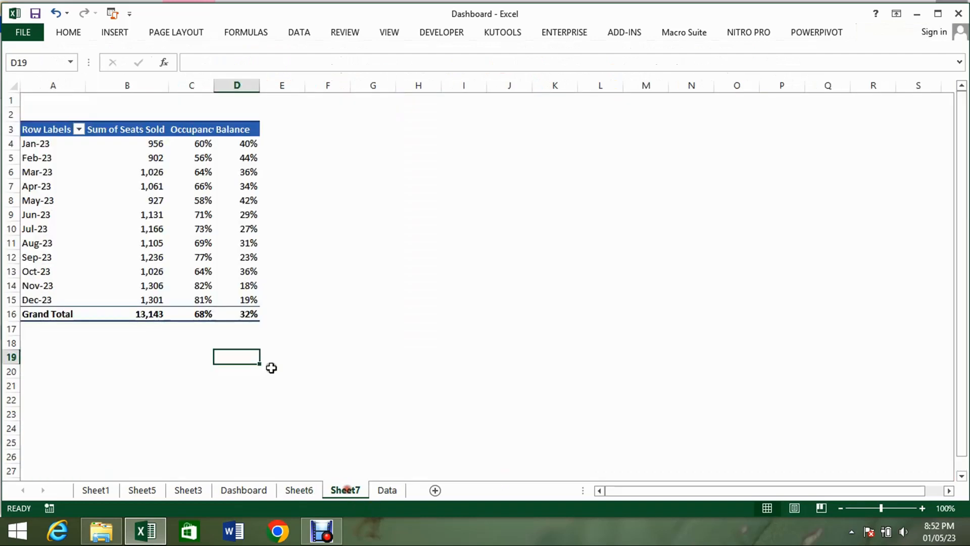
pyautogui.click(115, 32)
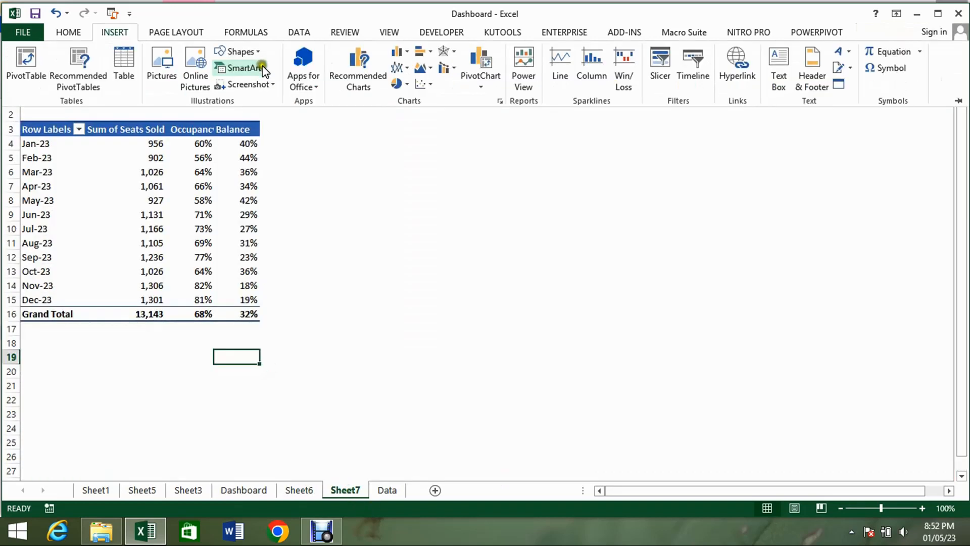
pyautogui.click(399, 84)
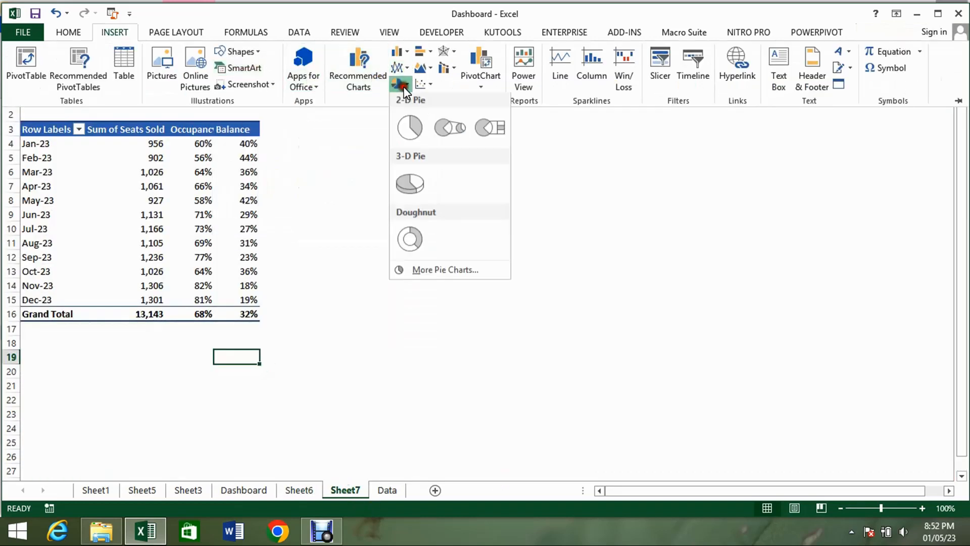
pyautogui.click(403, 242)
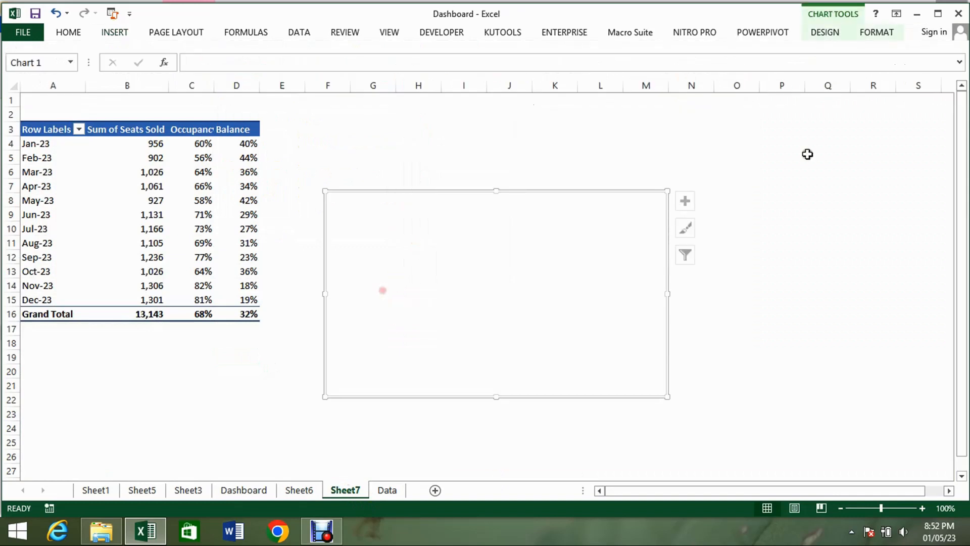
# Add a data series named Occupancy to the doughnut chart.
pyautogui.click(826, 34)
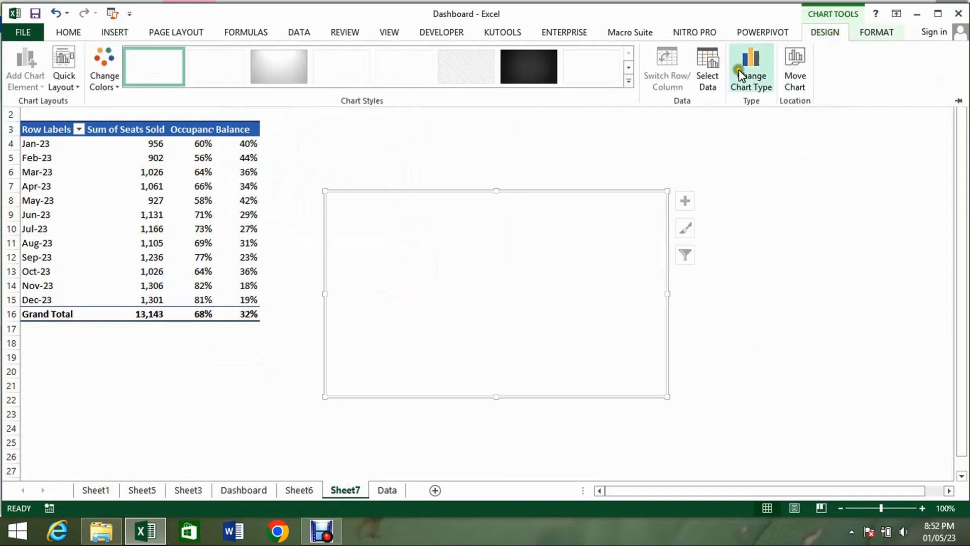
pyautogui.click(706, 62)
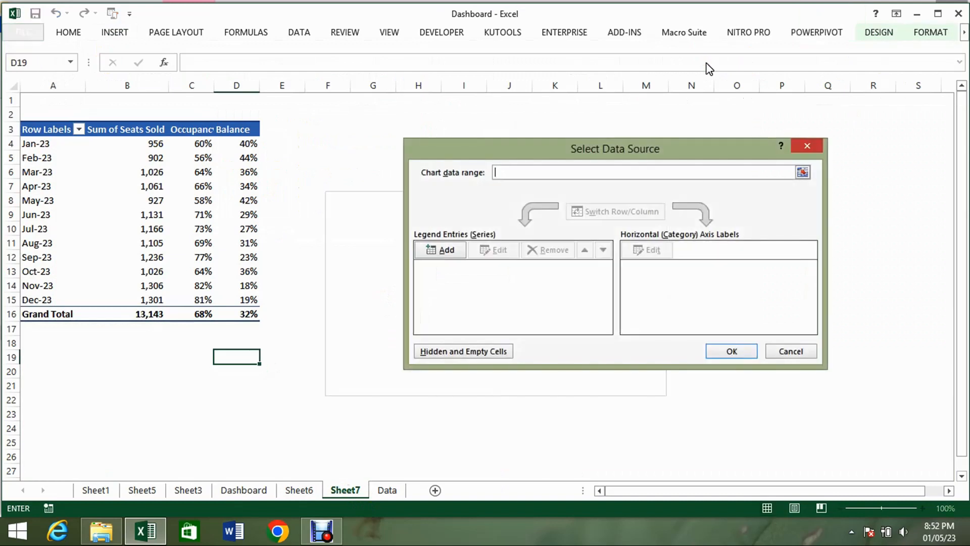
pyautogui.click(446, 253)
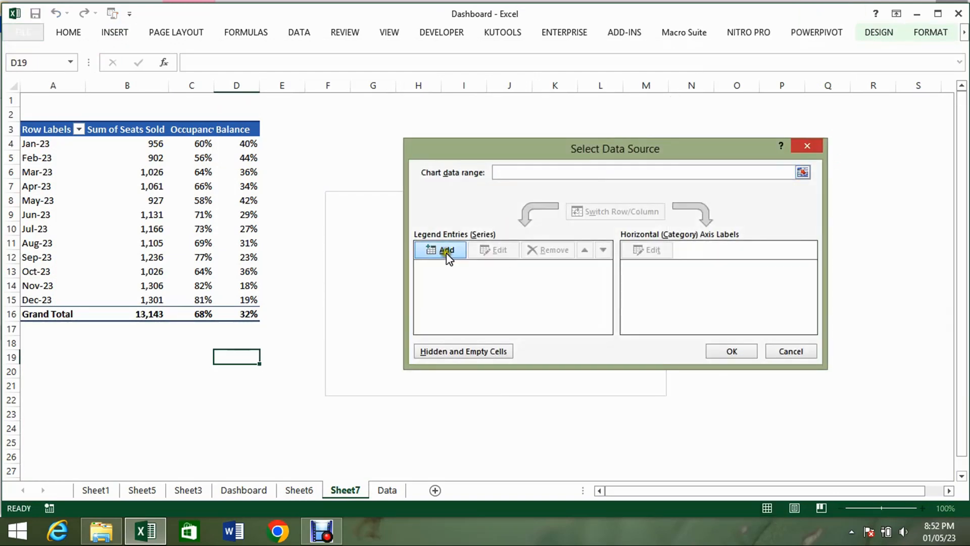
pyautogui.click(539, 274)
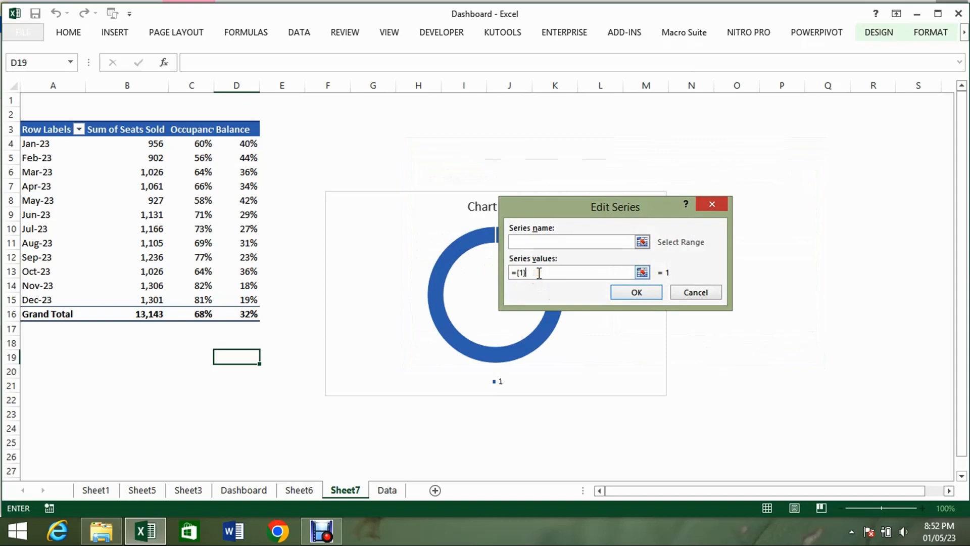
pyautogui.moveTo(539, 273); pyautogui.dragTo(507, 271)
pyautogui.click(537, 243)
# Set the Occupancy series values to Sheet7 cells C16:D16 and apply the data source.
pyautogui.click(553, 273)
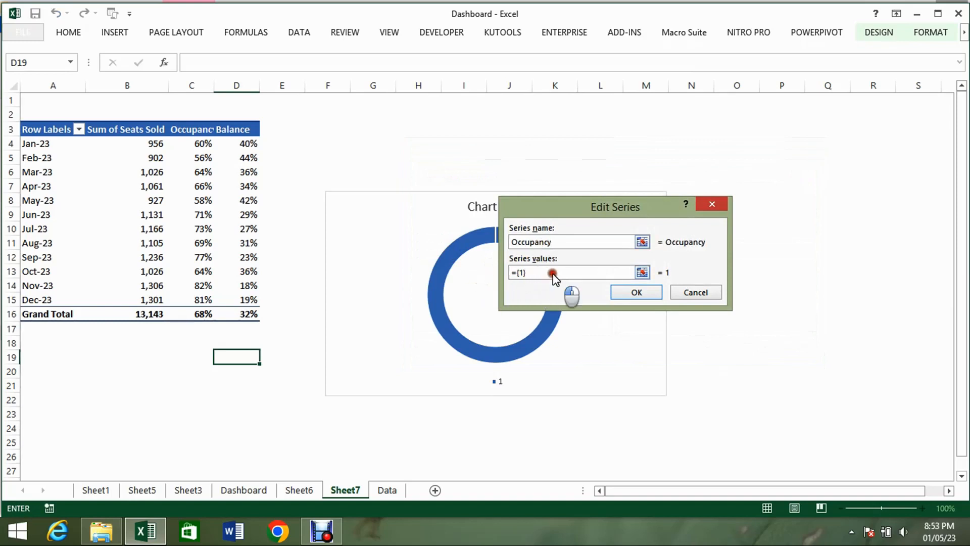
pyautogui.moveTo(553, 274); pyautogui.dragTo(487, 275)
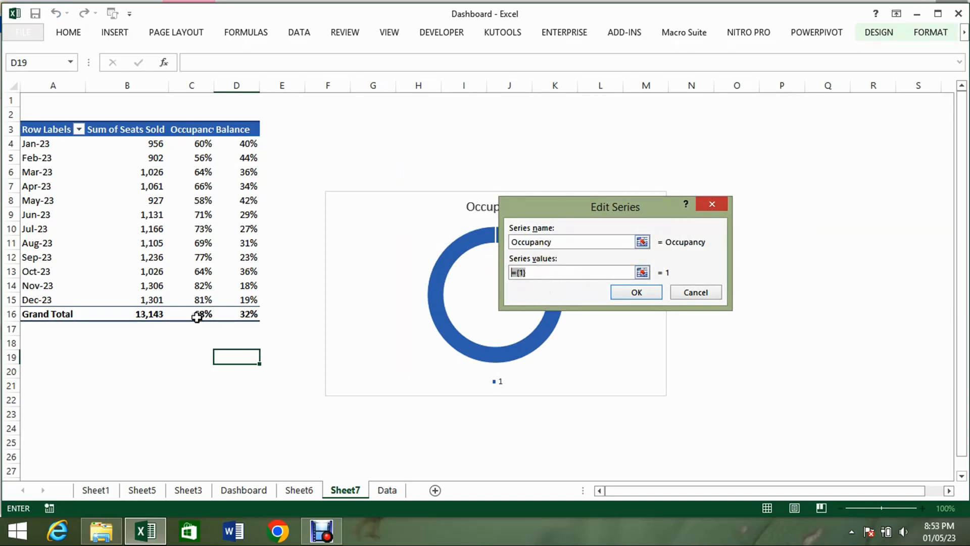
pyautogui.moveTo(198, 313); pyautogui.dragTo(231, 317)
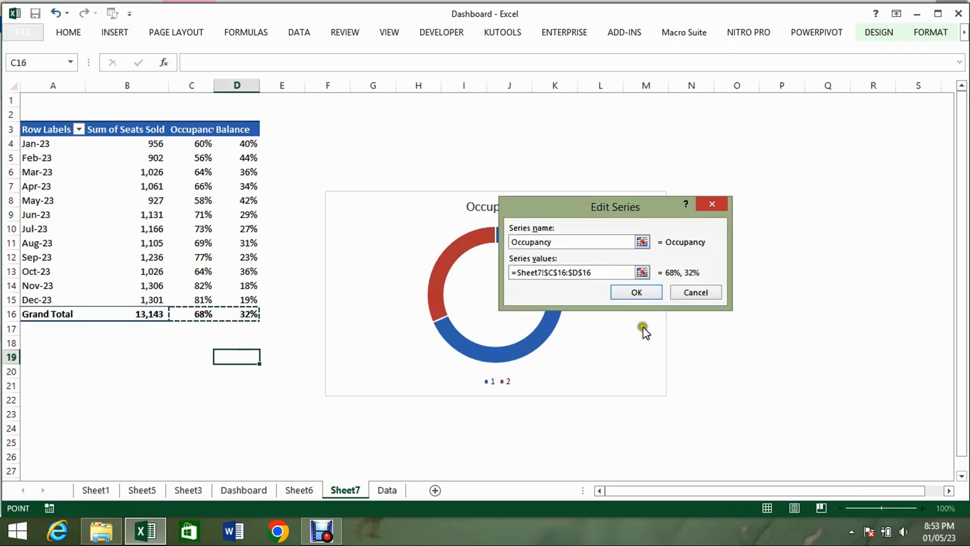
pyautogui.click(635, 296)
pyautogui.click(637, 294)
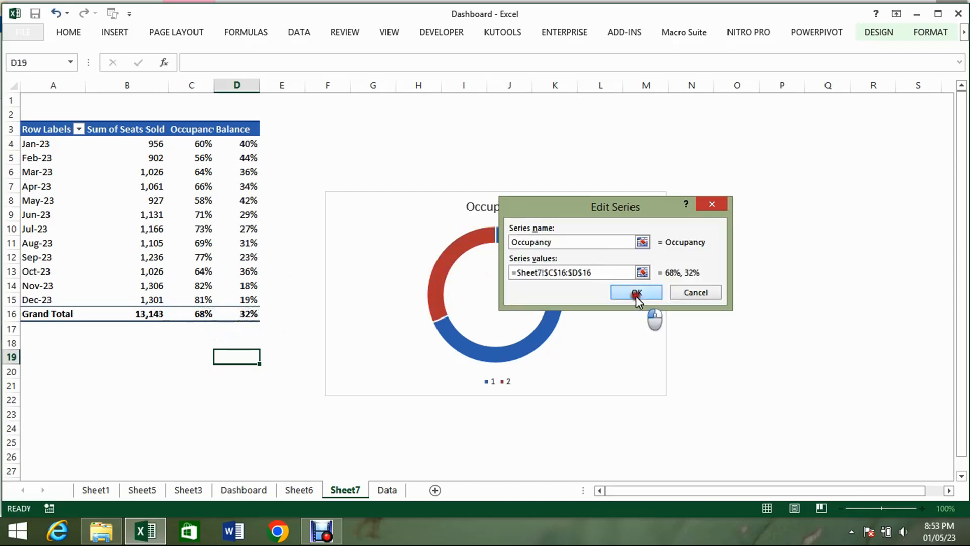
pyautogui.click(740, 354)
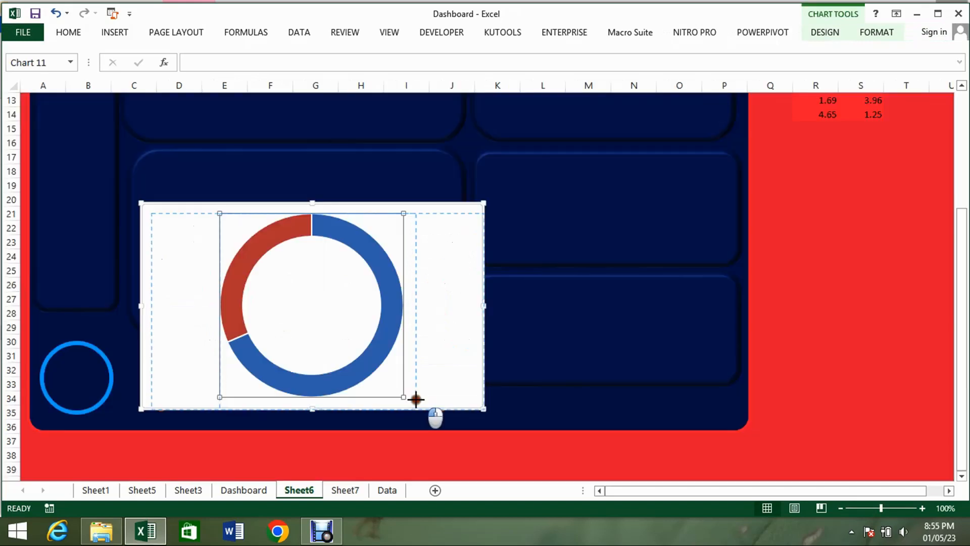
# Enlarge the doughnut's plot area to the full chart height on Sheet6 and remove the chart area's fill and outline.
pyautogui.moveTo(416, 396); pyautogui.dragTo(416, 397)
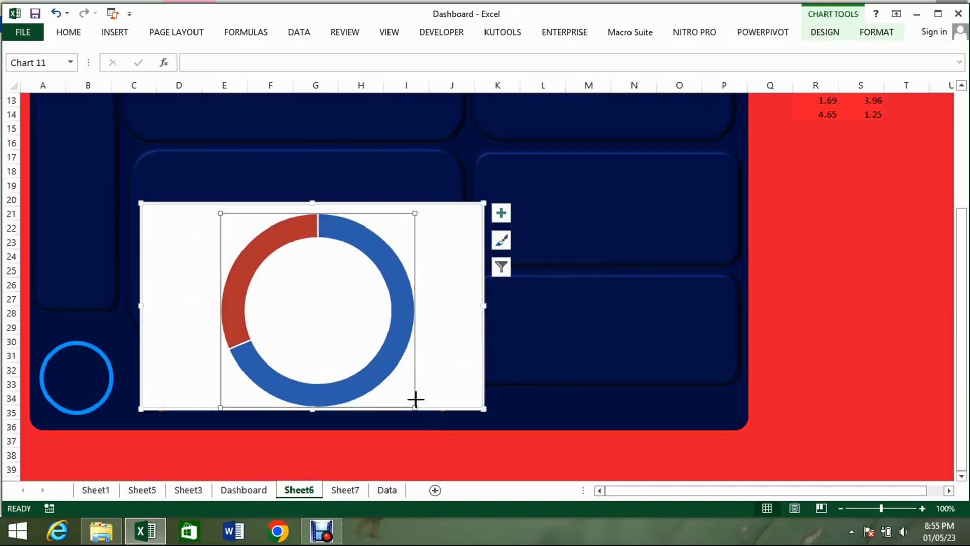
pyautogui.moveTo(416, 214); pyautogui.dragTo(427, 208)
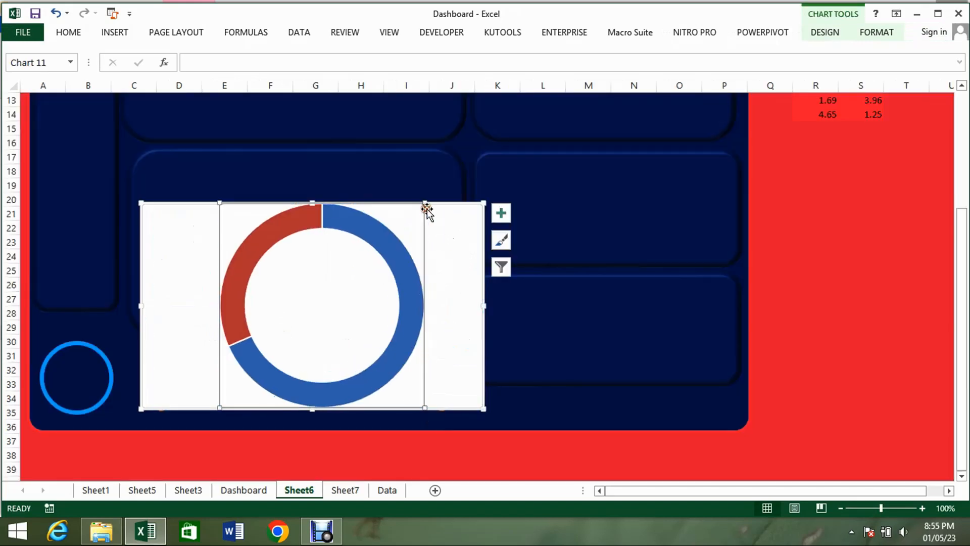
pyautogui.click(466, 215)
pyautogui.click(882, 34)
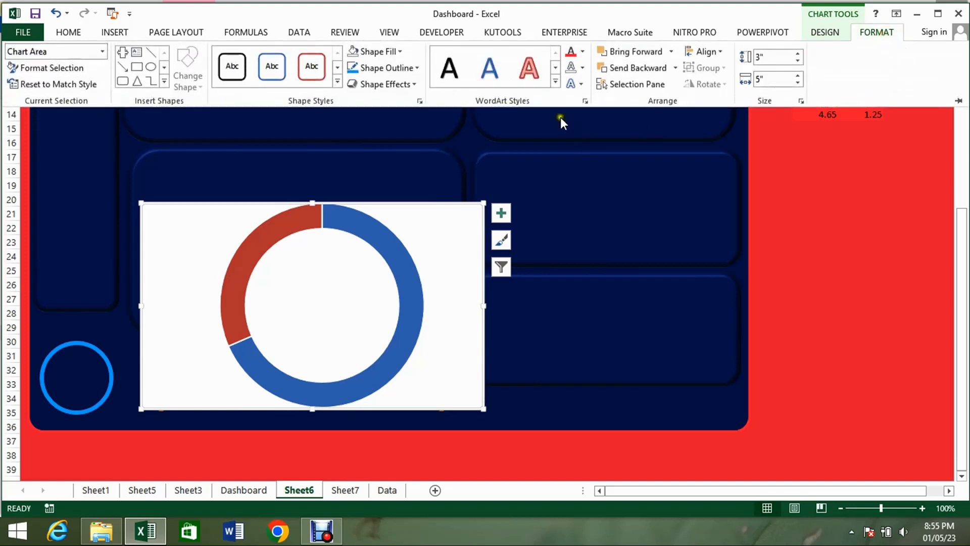
pyautogui.click(402, 51)
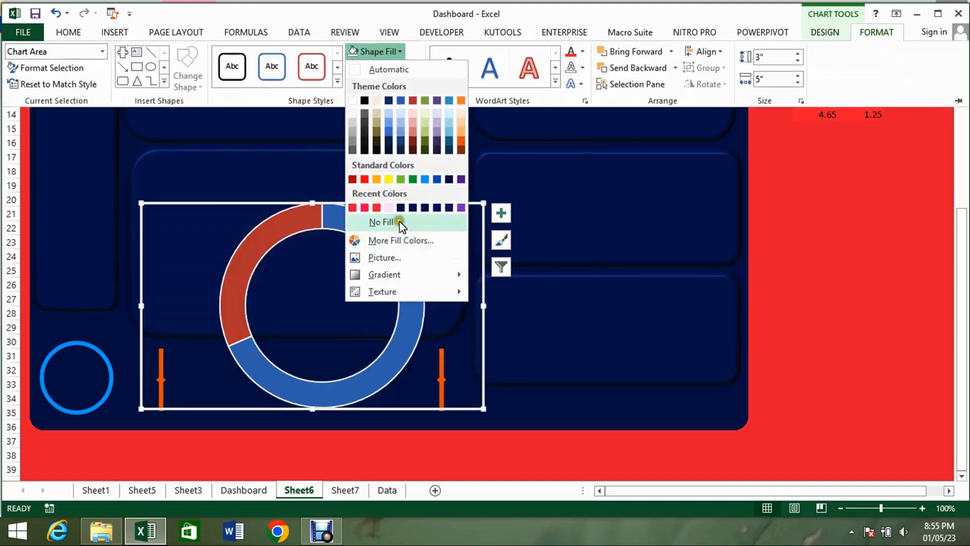
pyautogui.click(382, 221)
pyautogui.click(415, 69)
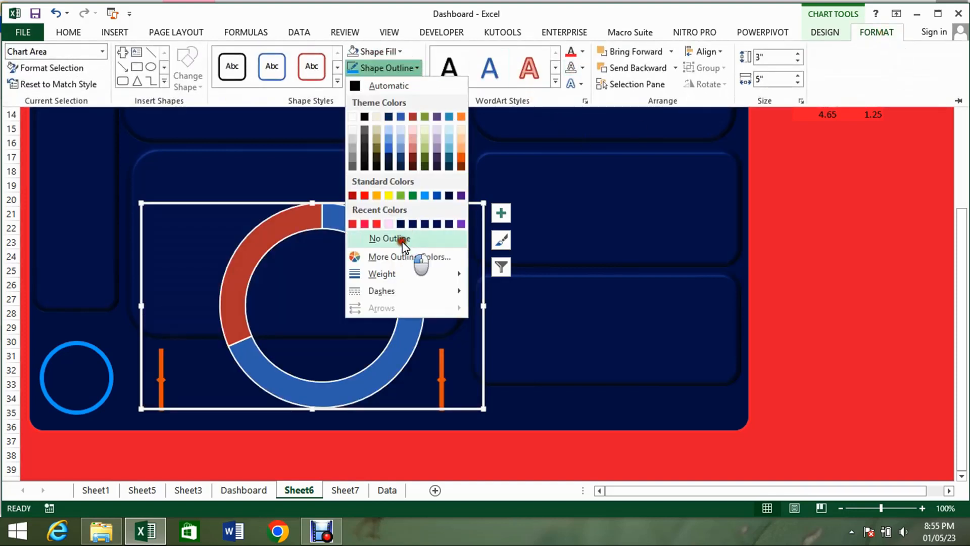
pyautogui.click(401, 237)
pyautogui.click(483, 204)
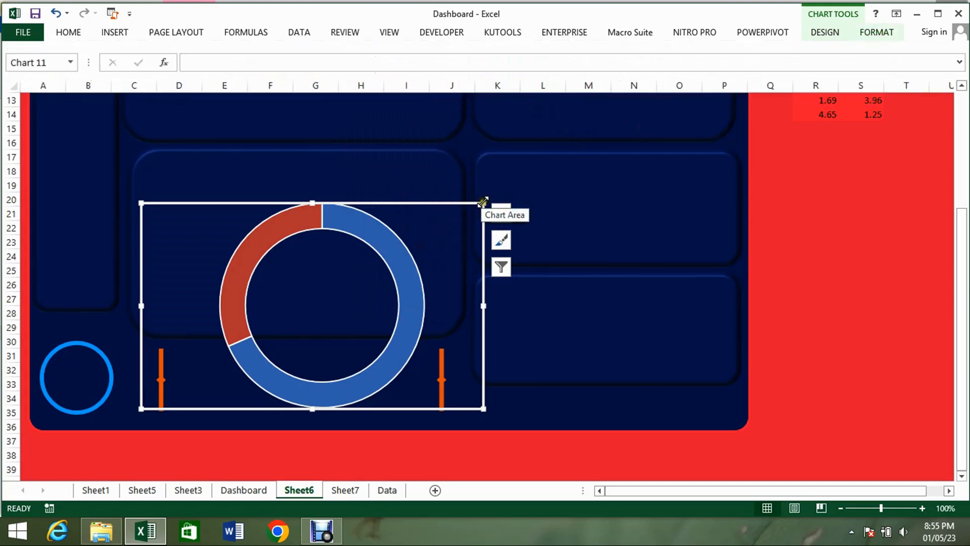
# Shrink the doughnut chart over the blue circle on Sheet6 and enlarge its plot area until the ring covers that circle.
pyautogui.moveTo(484, 203); pyautogui.dragTo(405, 265)
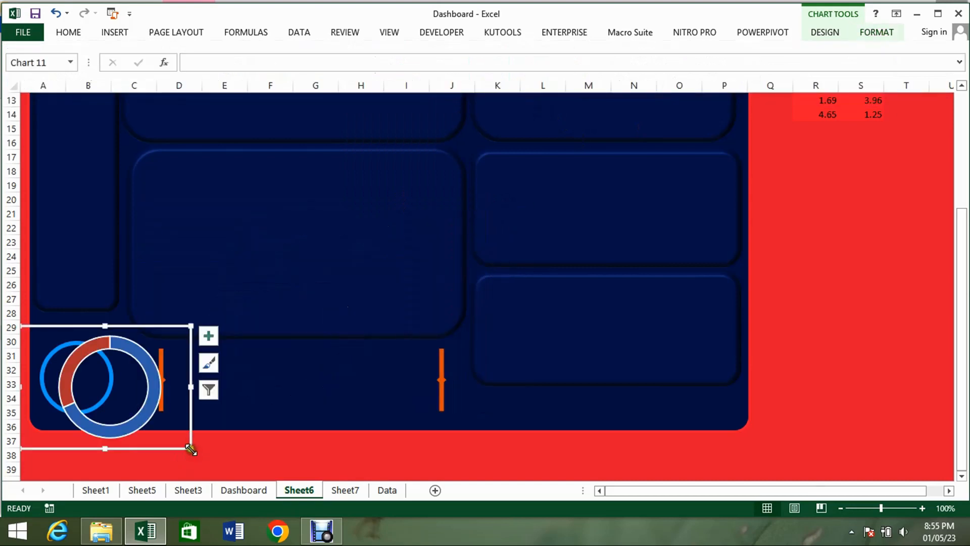
pyautogui.moveTo(190, 448); pyautogui.dragTo(153, 439)
pyautogui.moveTo(113, 327); pyautogui.dragTo(101, 331)
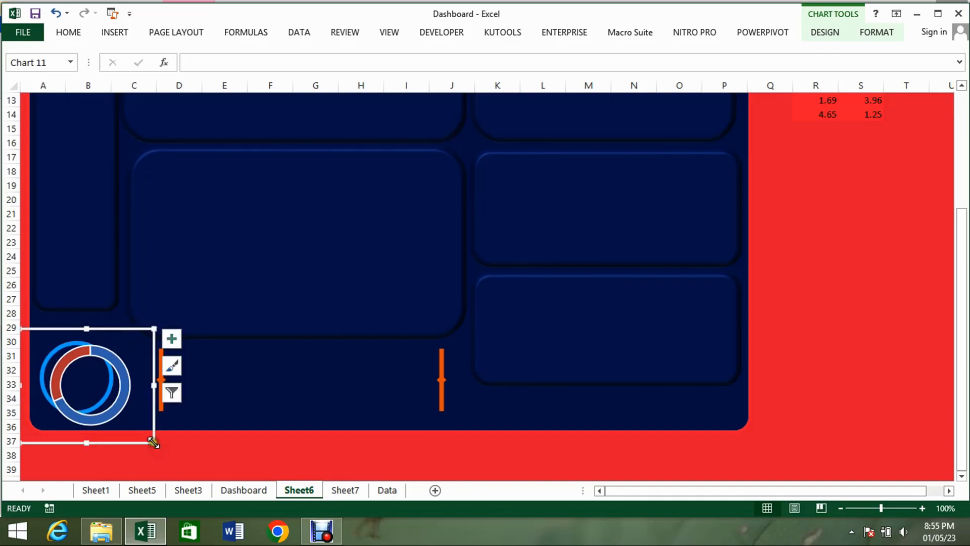
pyautogui.moveTo(153, 442); pyautogui.dragTo(133, 434)
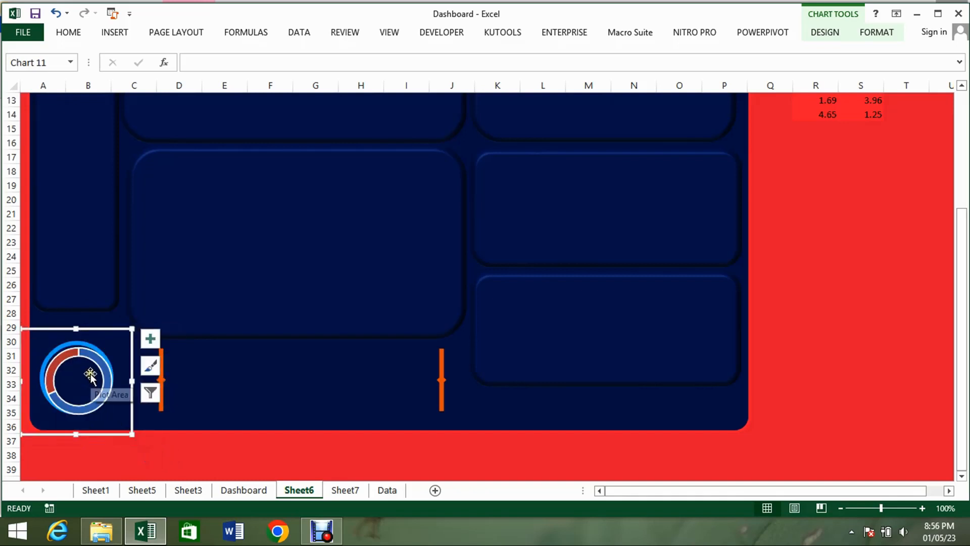
pyautogui.click(81, 350)
pyautogui.click(103, 343)
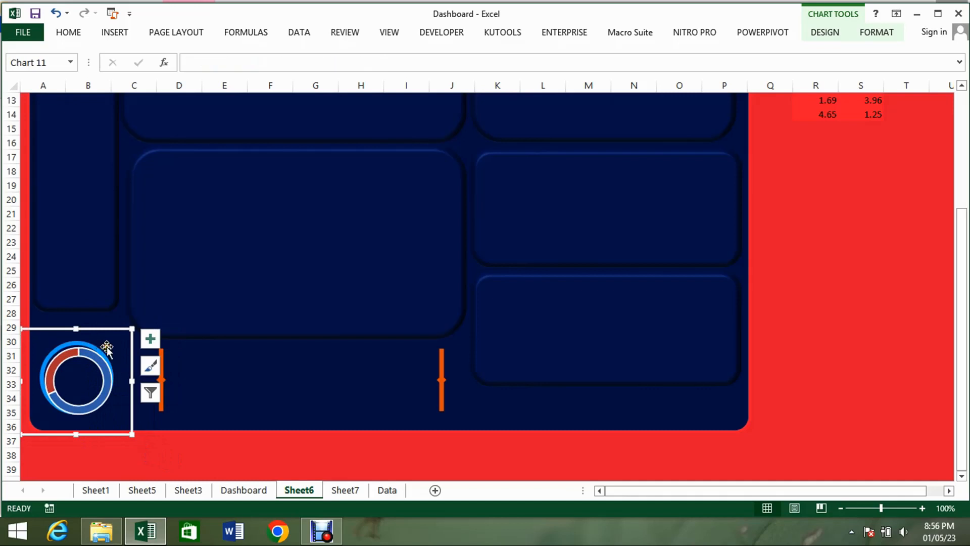
pyautogui.moveTo(111, 348); pyautogui.dragTo(115, 342)
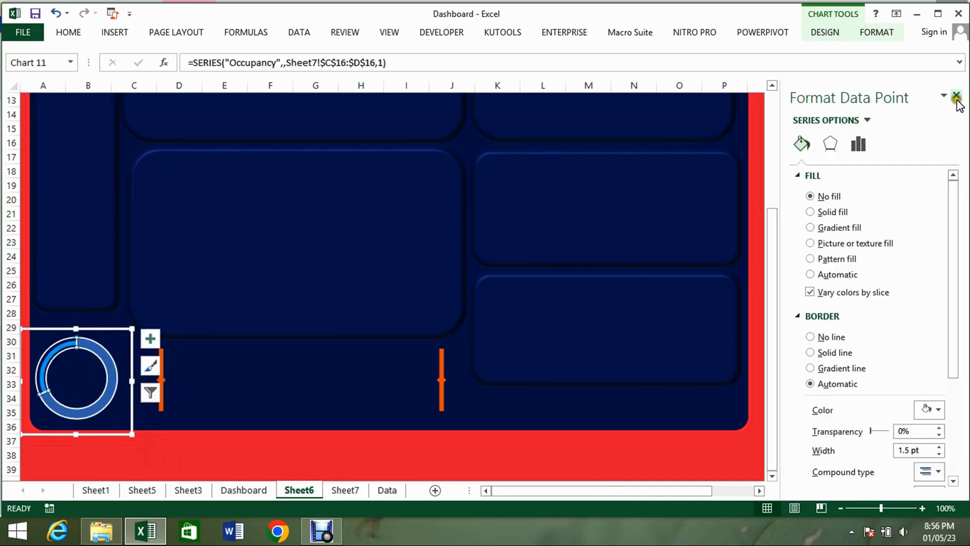
# Remove the outline of the doughnut's unfilled remaining-balance slice.
pyautogui.click(959, 98)
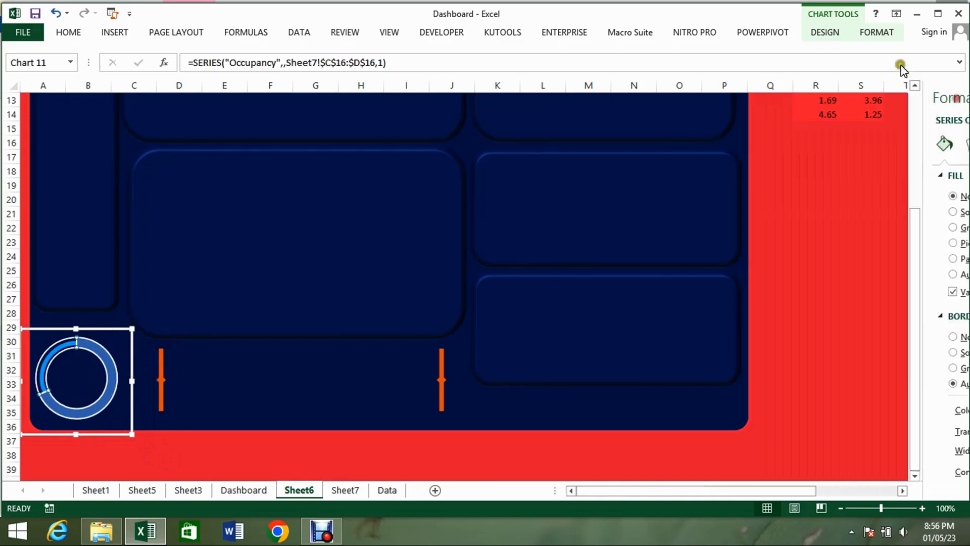
pyautogui.click(867, 37)
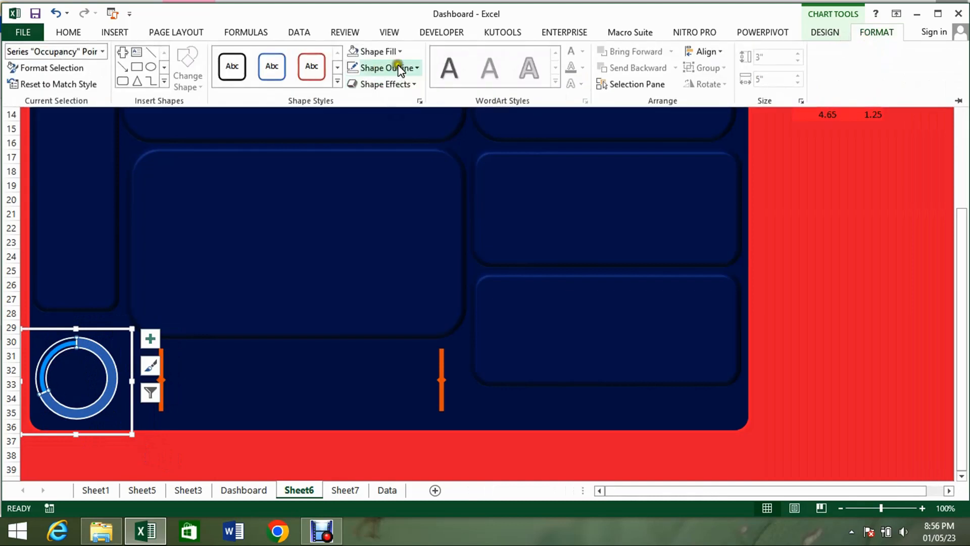
pyautogui.click(406, 69)
pyautogui.click(387, 238)
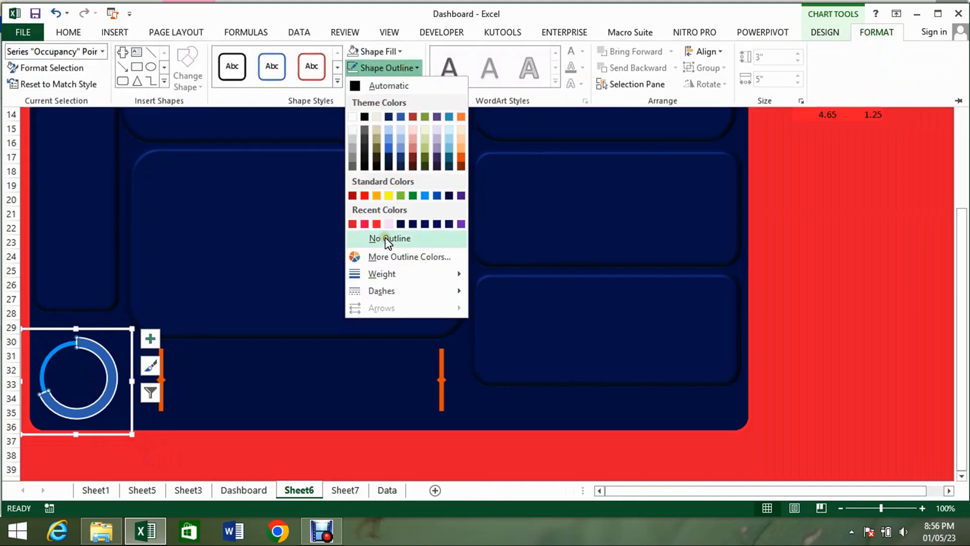
# Fill the doughnut's occupied slice with standard yellow and remove its outline.
pyautogui.click(98, 348)
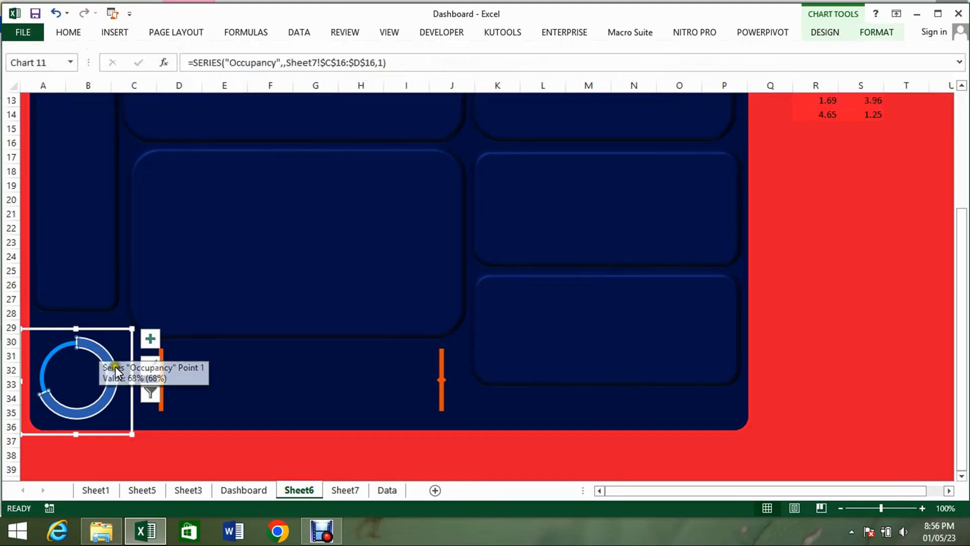
pyautogui.click(108, 389)
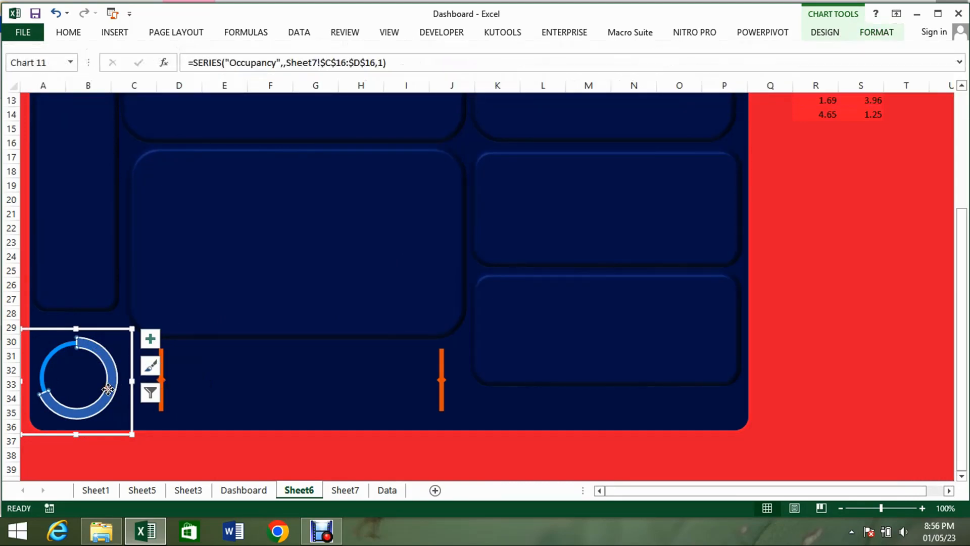
pyautogui.click(875, 36)
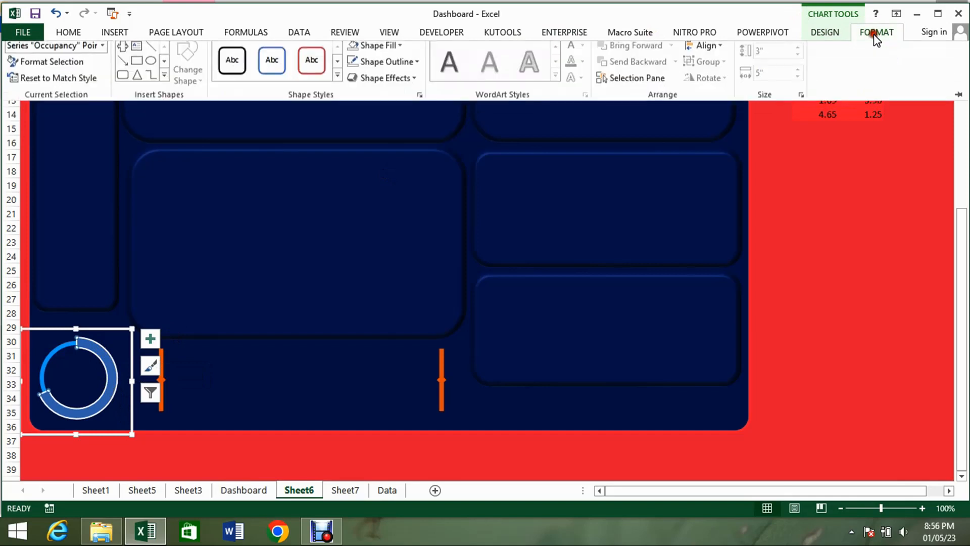
pyautogui.click(392, 51)
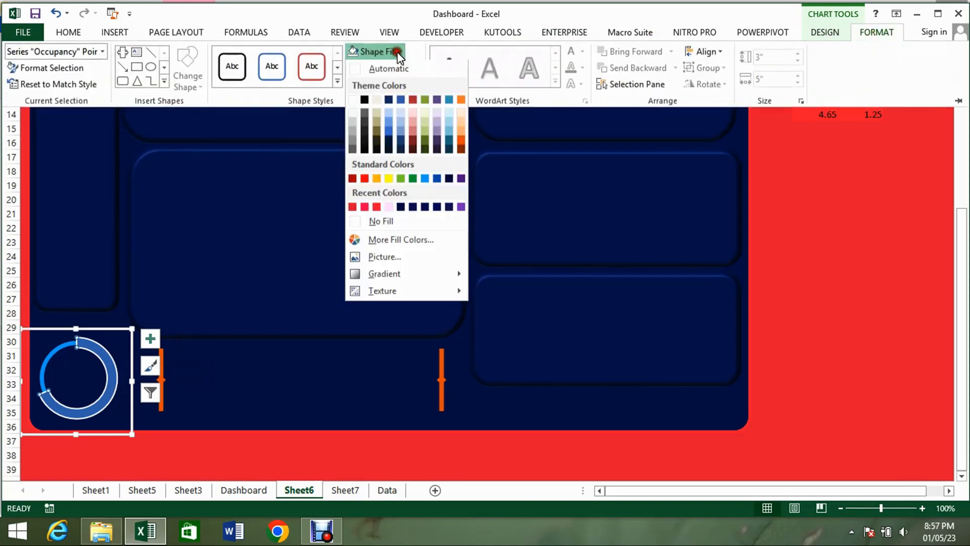
pyautogui.click(389, 179)
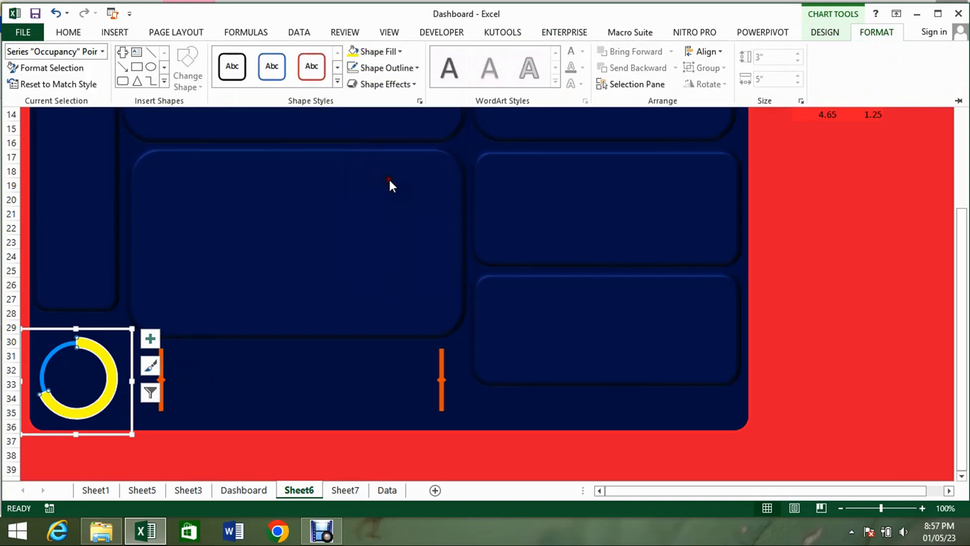
pyautogui.click(405, 68)
pyautogui.click(387, 238)
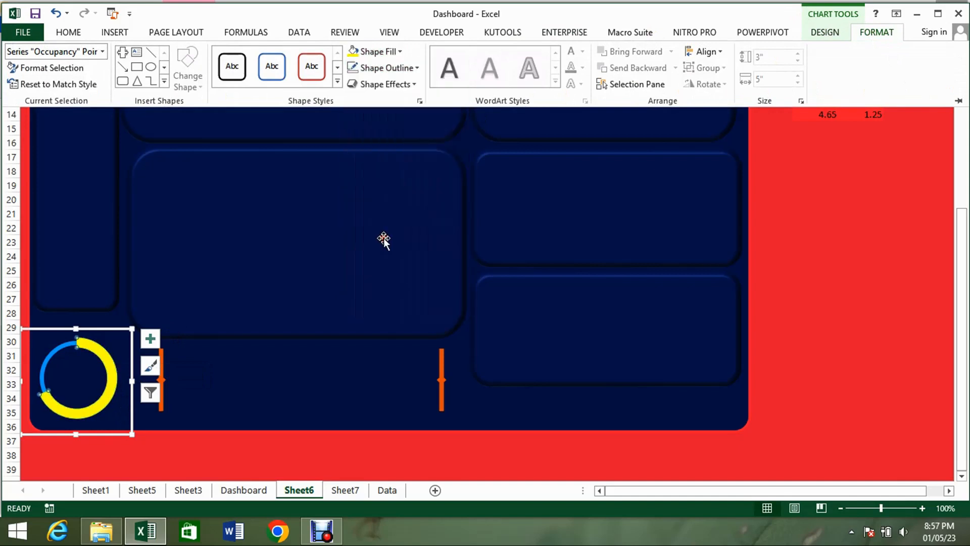
# Apply the fourth bevel preset of the first row to the yellow occupancy slice.
pyautogui.click(407, 85)
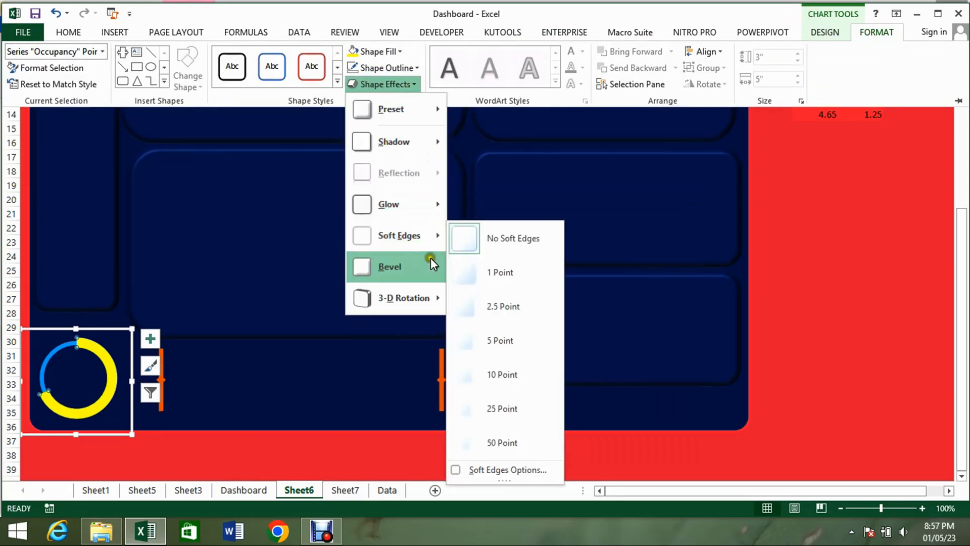
pyautogui.moveTo(430, 264)
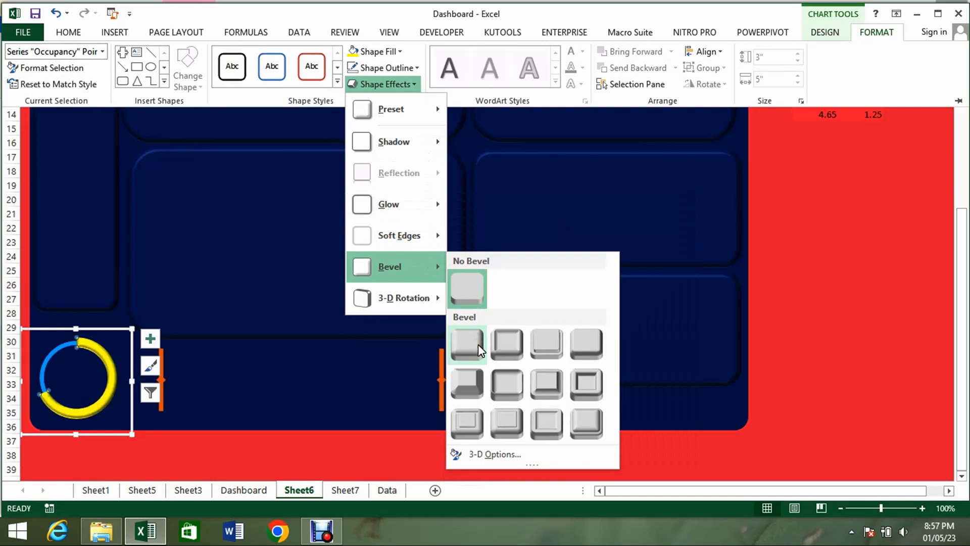
pyautogui.click(586, 344)
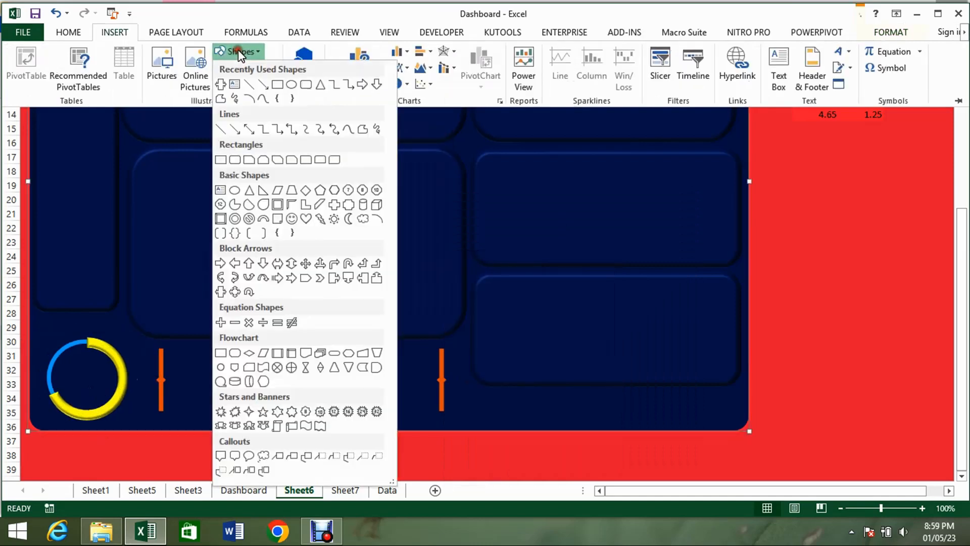
# Draw a text box of about 0.59 by 0.42 inches inside the doughnut ring and link it to Sheet7 cell C16.
pyautogui.click(222, 191)
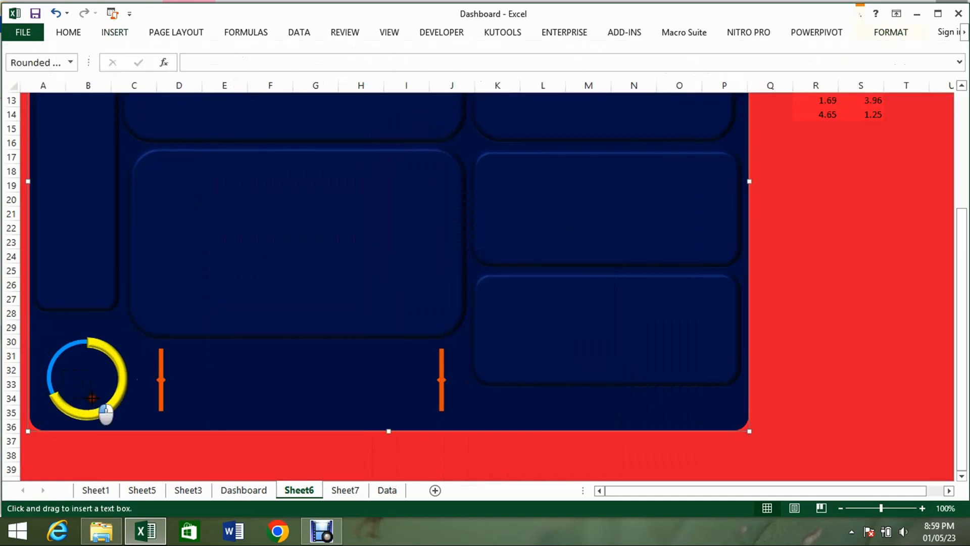
pyautogui.moveTo(92, 399)
pyautogui.mouseDown()
pyautogui.moveTo(104, 399)
pyautogui.moveTo(77, 360)
pyautogui.mouseUp()
pyautogui.click(216, 63)
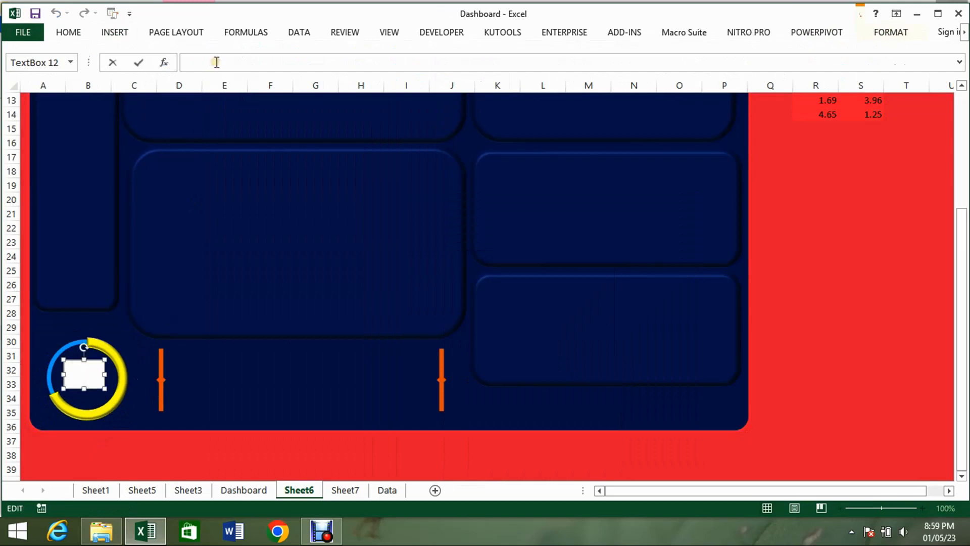
pyautogui.write('=')
pyautogui.click(368, 491)
pyautogui.click(202, 314)
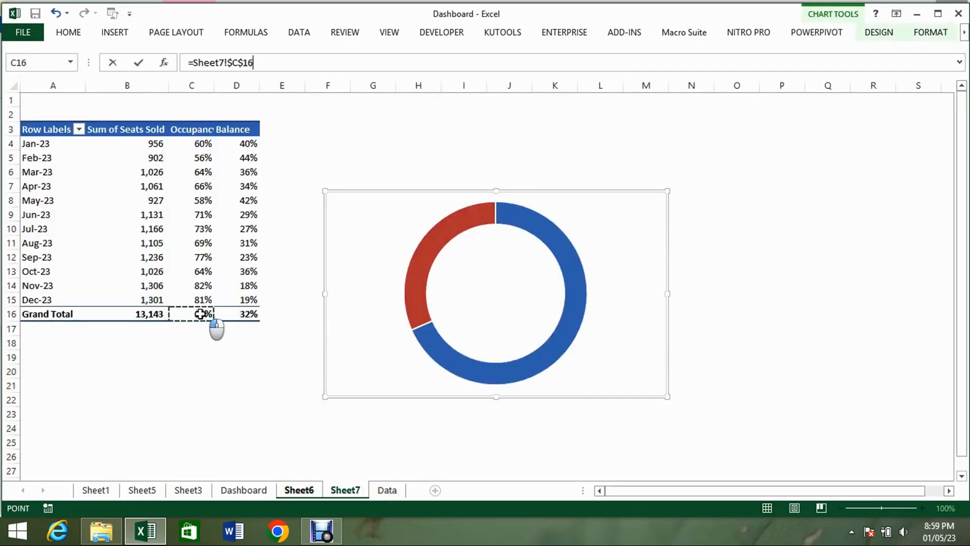
pyautogui.press('Return')
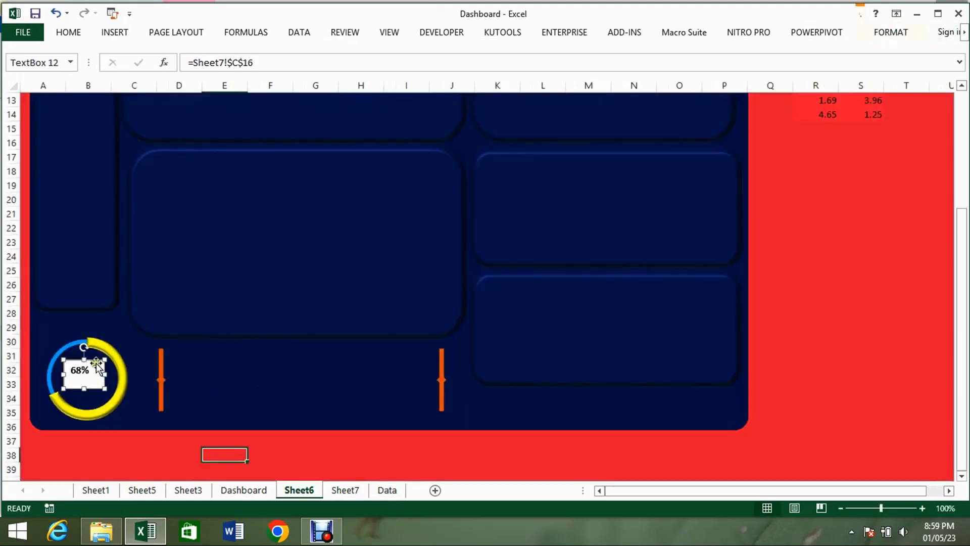
# Remove the fill and outline of the percentage text box in the doughnut's centre.
pyautogui.click(891, 31)
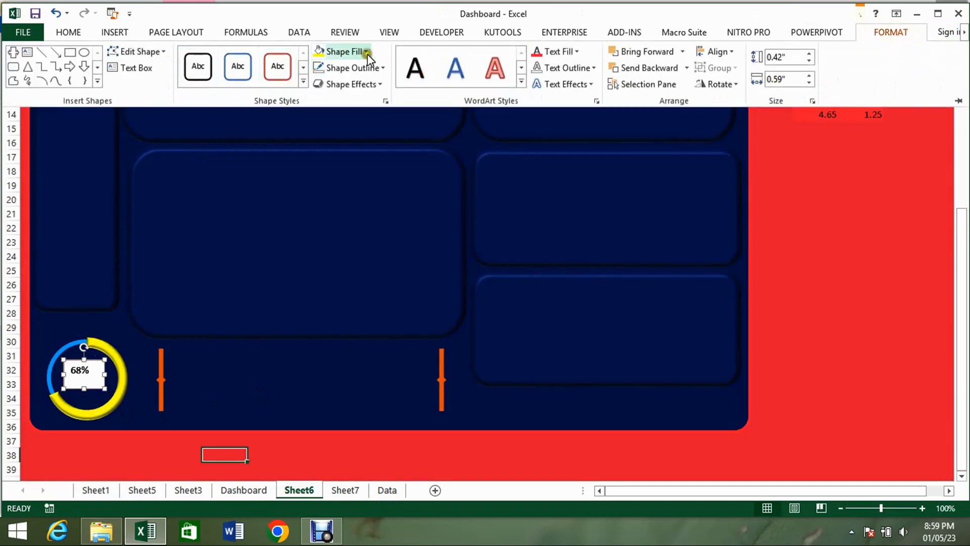
pyautogui.click(344, 52)
pyautogui.click(347, 222)
pyautogui.click(352, 68)
pyautogui.click(351, 235)
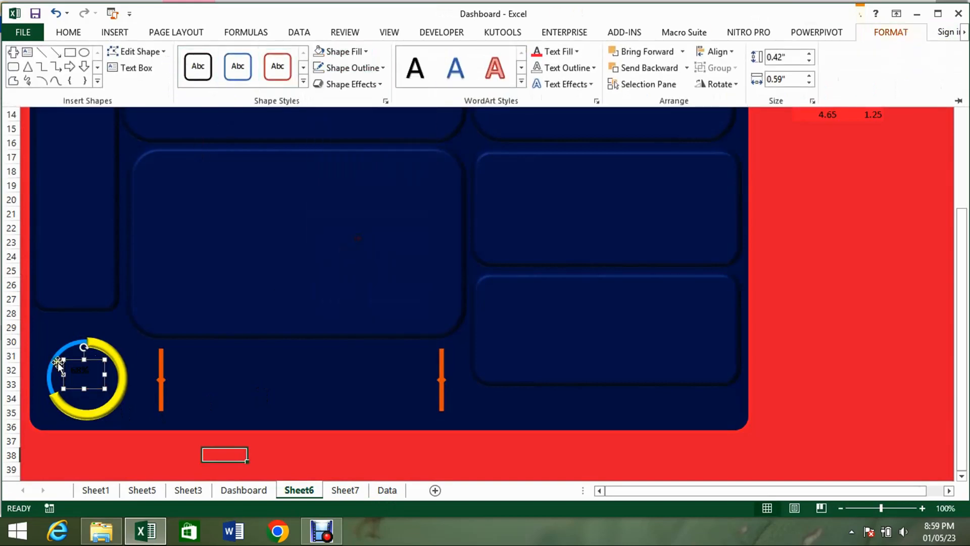
# Colour the percentage text yellow and enlarge its font.
pyautogui.click(68, 32)
pyautogui.click(229, 79)
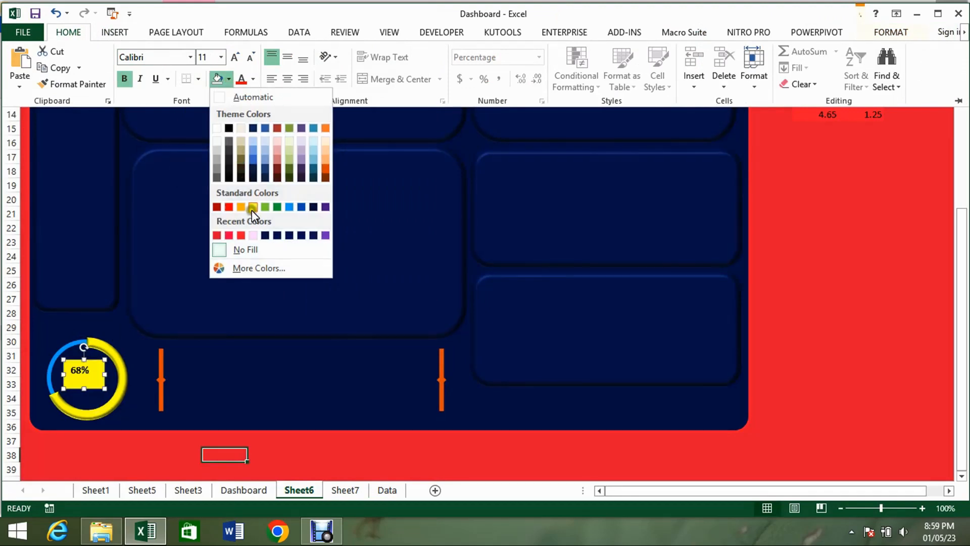
pyautogui.click(253, 79)
pyautogui.click(276, 207)
pyautogui.click(235, 56)
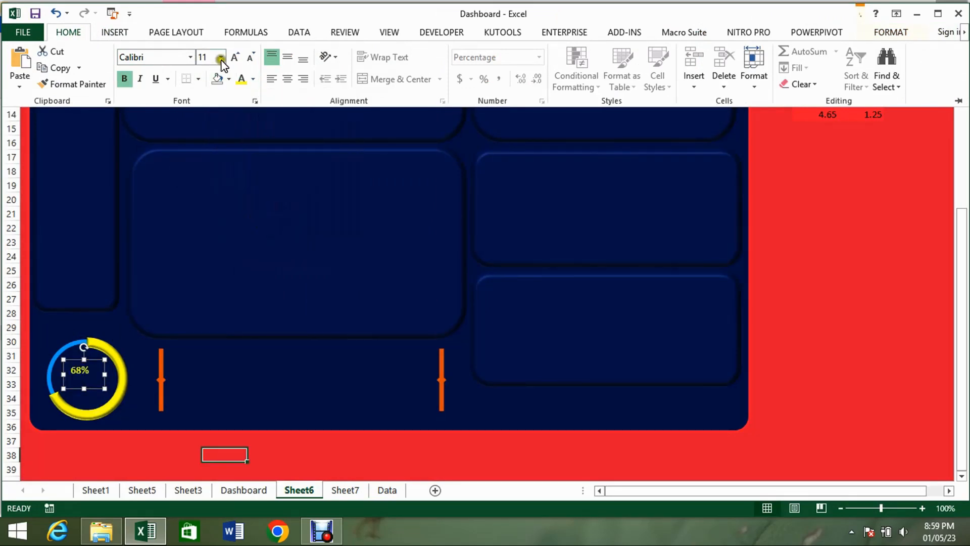
pyautogui.click(235, 56)
pyautogui.click(235, 56)
# Group the percentage text box with the doughnut chart and the blue circle.
pyautogui.click(143, 412)
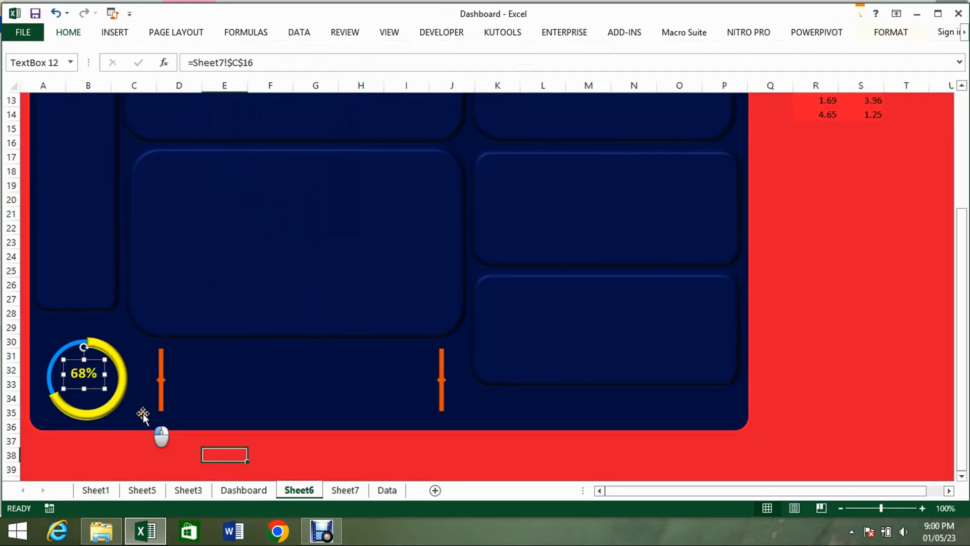
pyautogui.click(137, 343)
pyautogui.click(83, 373)
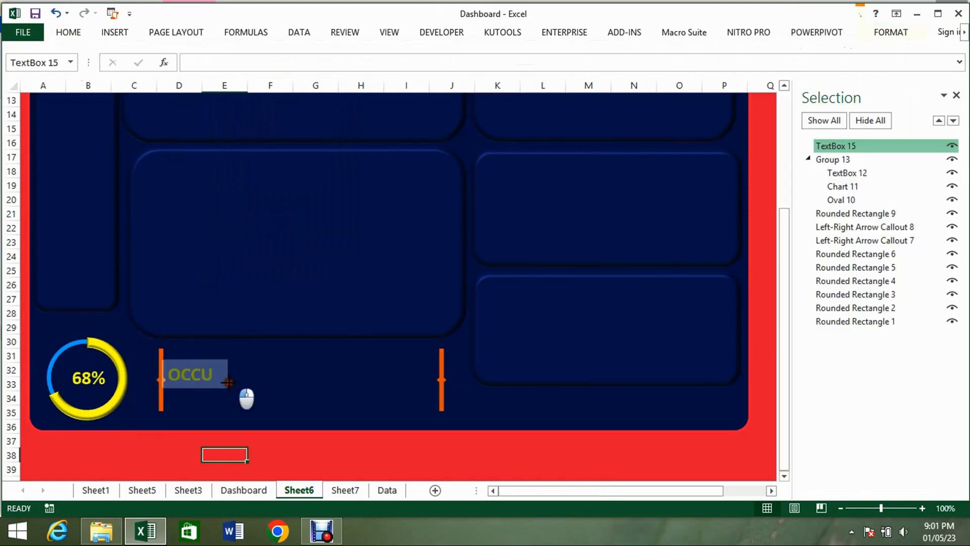
# Widen the OCCUPANCY text box to fit its word, rotate it to read vertically upward and place it beside the doughnut.
pyautogui.moveTo(229, 388); pyautogui.dragTo(294, 378)
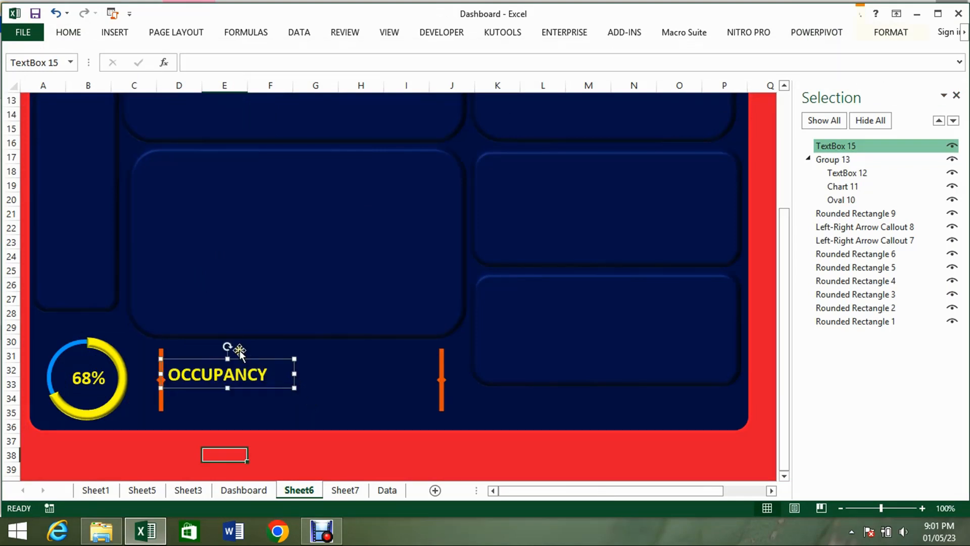
pyautogui.moveTo(229, 344); pyautogui.dragTo(261, 369)
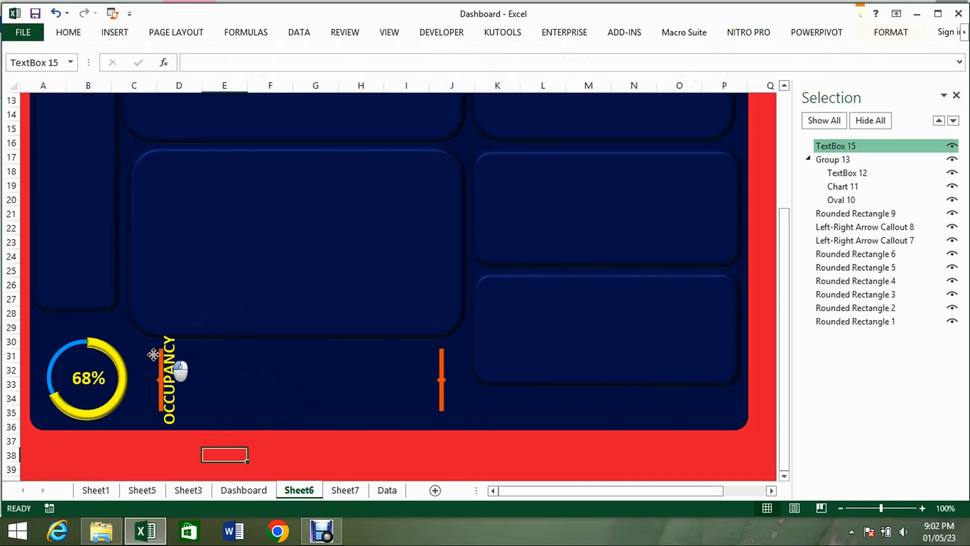
pyautogui.moveTo(154, 354); pyautogui.dragTo(127, 357)
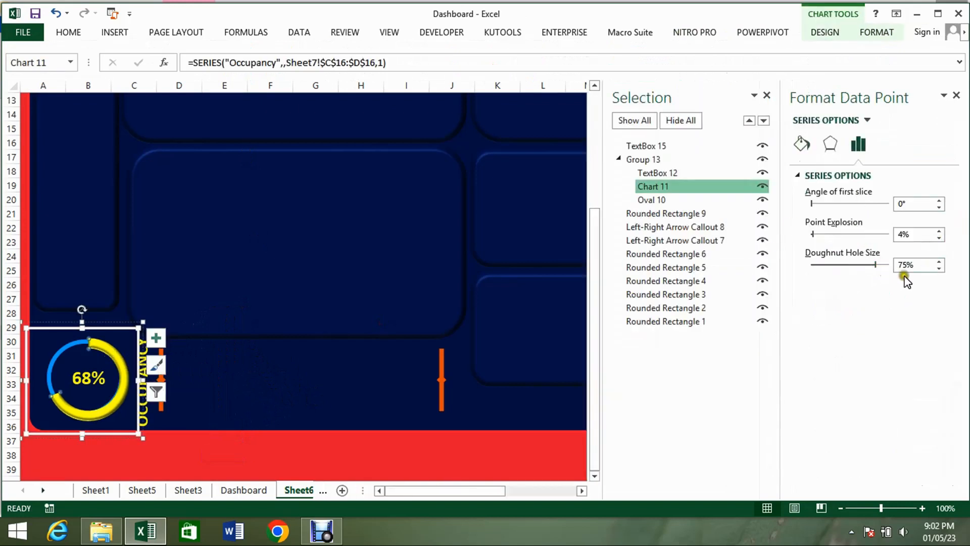
# Set the doughnut hole size to 63% to thicken the occupancy ring.
pyautogui.click(941, 268)
pyautogui.click(940, 268)
pyautogui.click(941, 268)
pyautogui.click(940, 268)
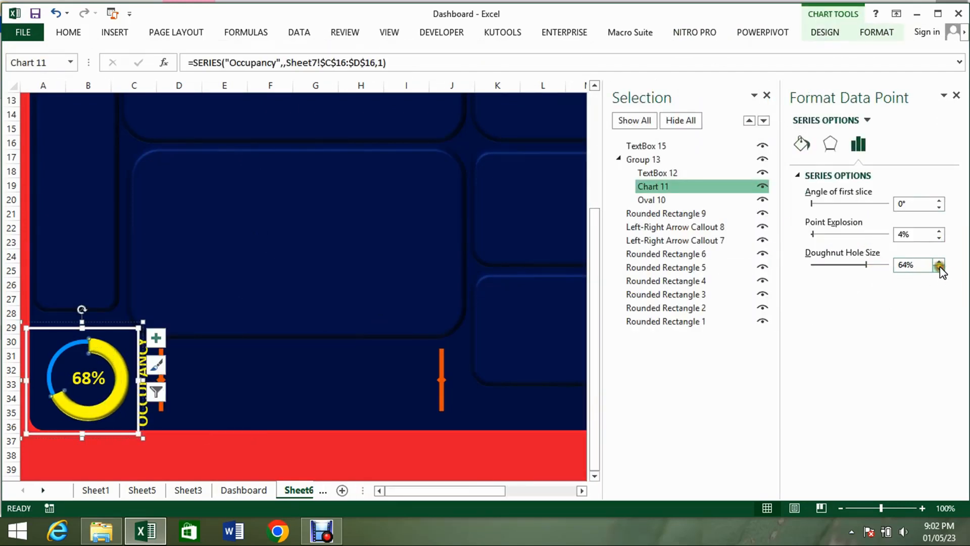
pyautogui.click(940, 268)
# Enlarge the doughnut's plot area slightly around the blue circle and close the Selection and Format panes.
pyautogui.click(117, 341)
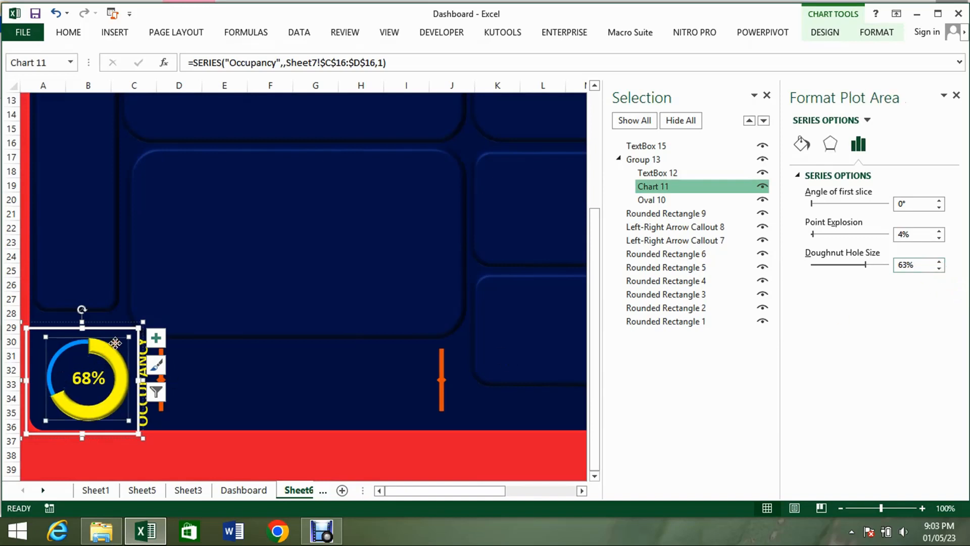
pyautogui.moveTo(47, 419); pyautogui.dragTo(40, 424)
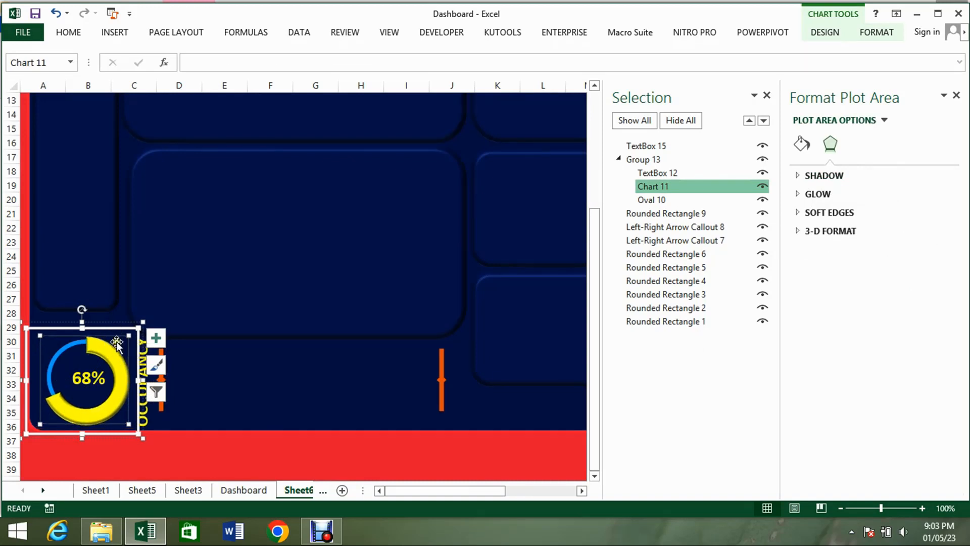
pyautogui.moveTo(117, 337); pyautogui.dragTo(118, 335)
pyautogui.click(237, 396)
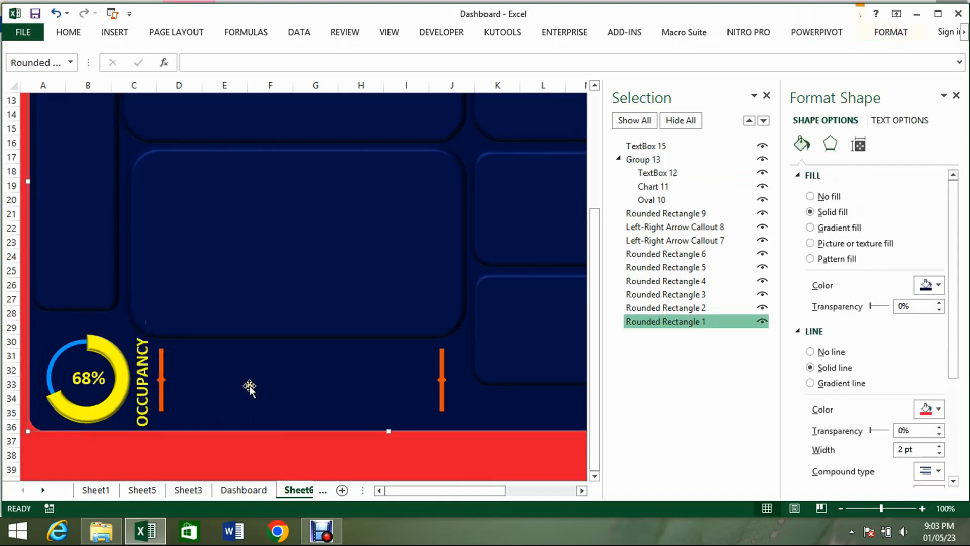
pyautogui.click(767, 95)
pyautogui.click(956, 95)
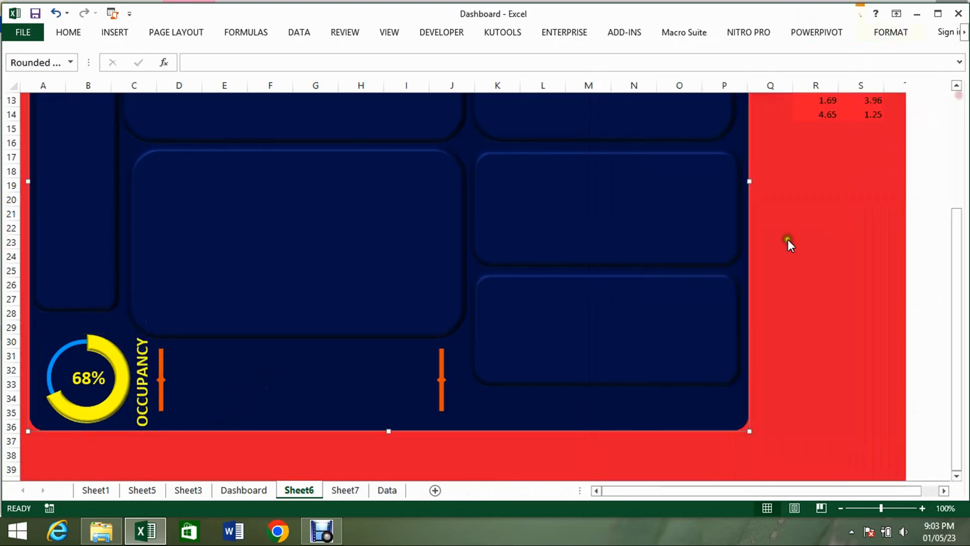
# Draw a rounded rectangle between the orange dividers, duplicate it diagonally below and make both slightly larger.
pyautogui.click(115, 31)
pyautogui.click(259, 51)
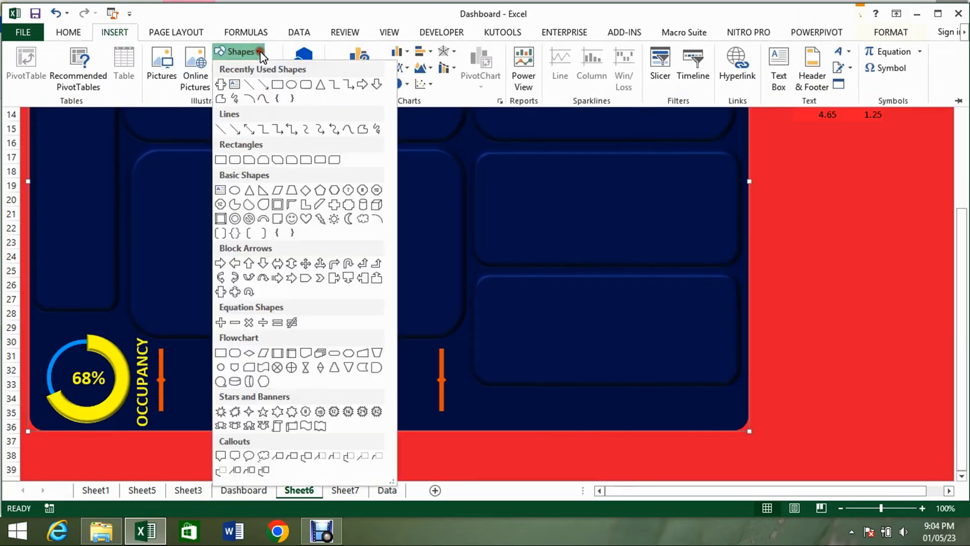
pyautogui.click(306, 84)
pyautogui.moveTo(183, 349)
pyautogui.mouseDown()
pyautogui.moveTo(185, 364)
pyautogui.moveTo(311, 374)
pyautogui.moveTo(305, 399)
pyautogui.moveTo(401, 401)
pyautogui.moveTo(383, 395)
pyautogui.mouseUp()
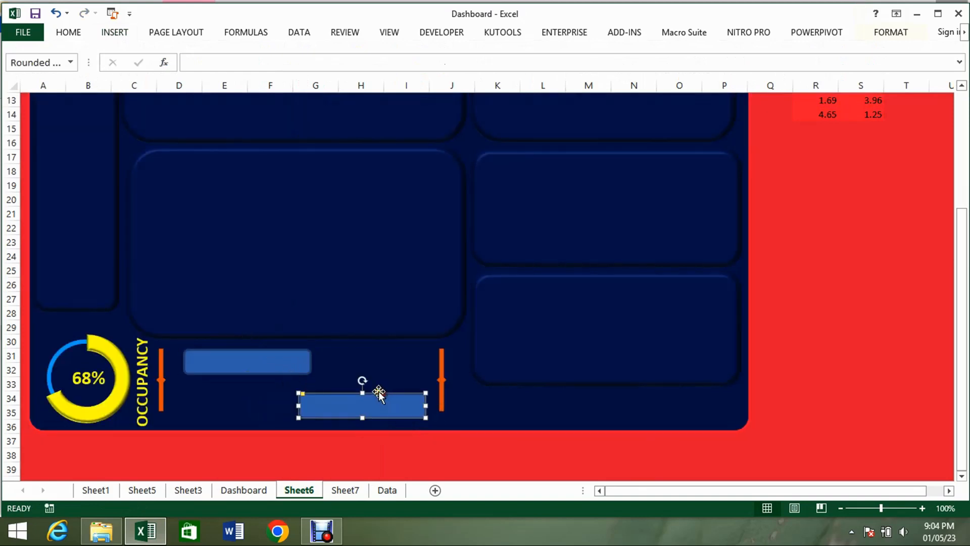
pyautogui.click(285, 373)
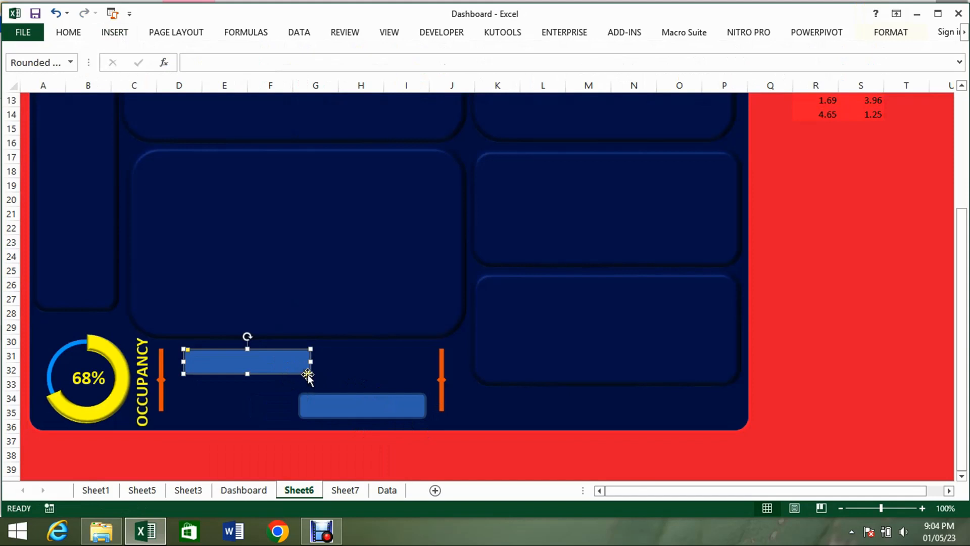
pyautogui.moveTo(310, 374)
pyautogui.mouseDown()
pyautogui.moveTo(331, 394)
pyautogui.moveTo(315, 381)
pyautogui.mouseUp()
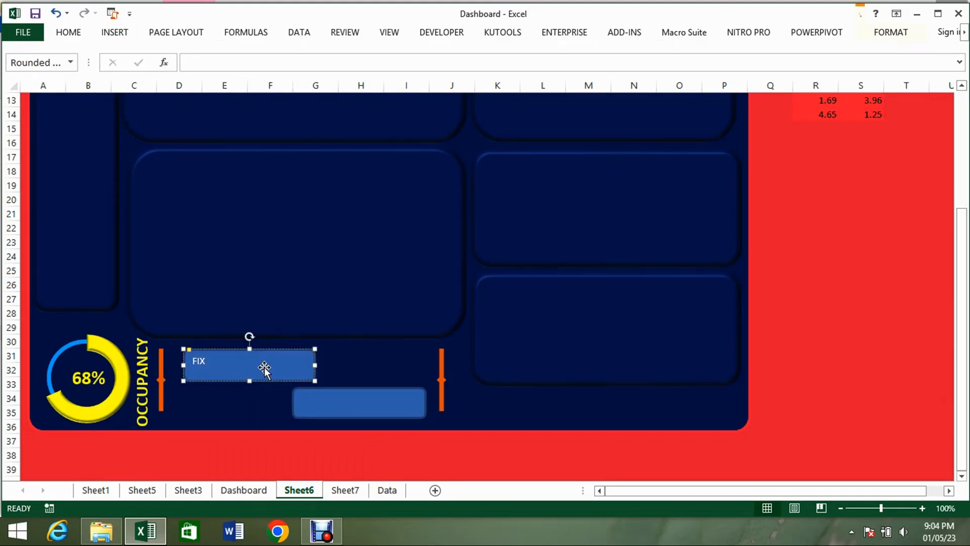
# Label the upper rectangle FIX COST and the lower one VARIABLE COST, and centre both texts vertically.
pyautogui.click(331, 407)
pyautogui.write('VARIABLE COST')
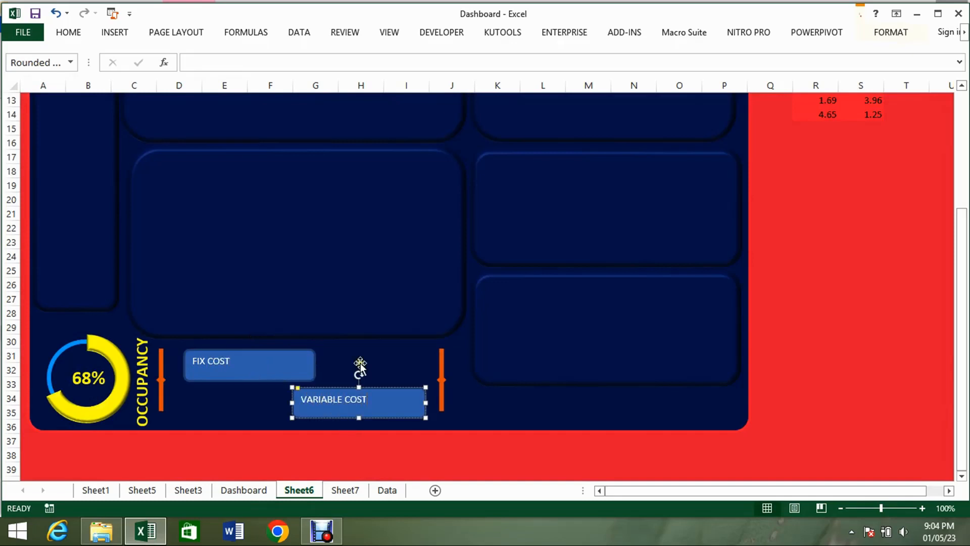
pyautogui.click(894, 33)
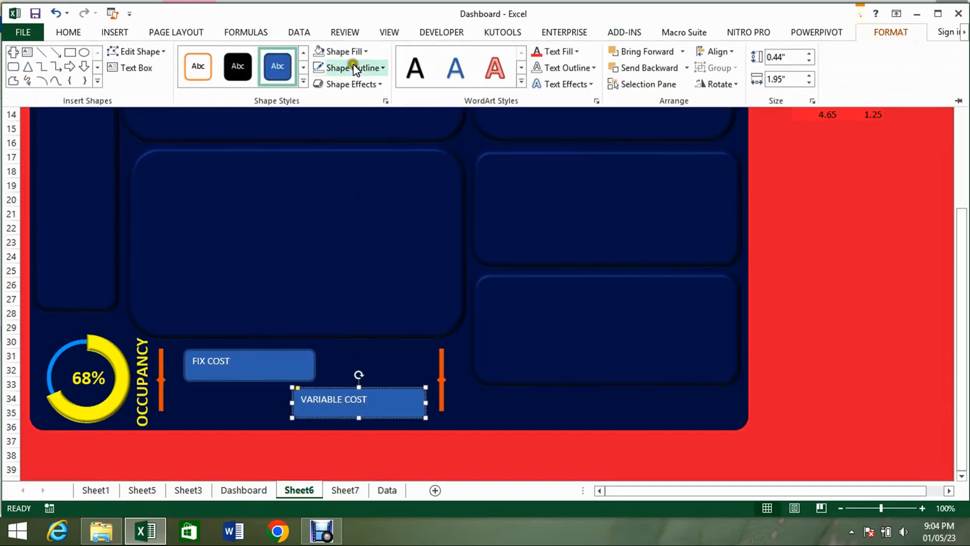
pyautogui.click(67, 32)
pyautogui.click(278, 78)
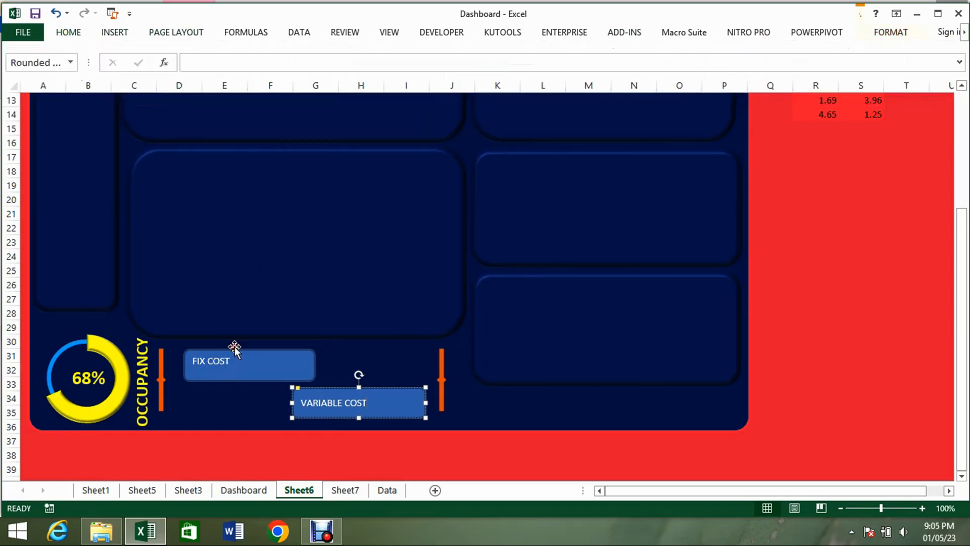
pyautogui.click(234, 348)
pyautogui.click(69, 32)
pyautogui.click(288, 56)
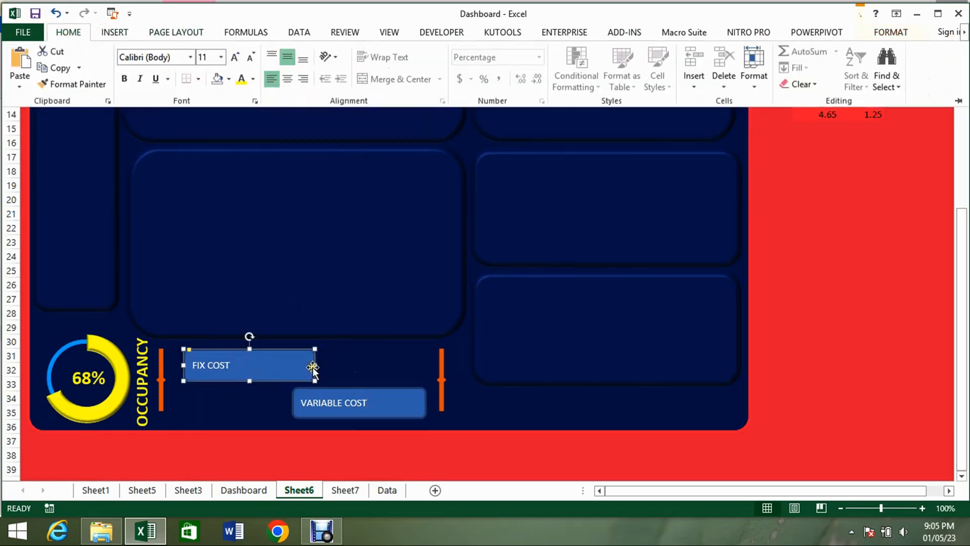
# Widen the FIX COST box and place copies of the percentage text box beside both cost labels, reading 20% for FIX and 80% for VARIABLE.
pyautogui.click(317, 365)
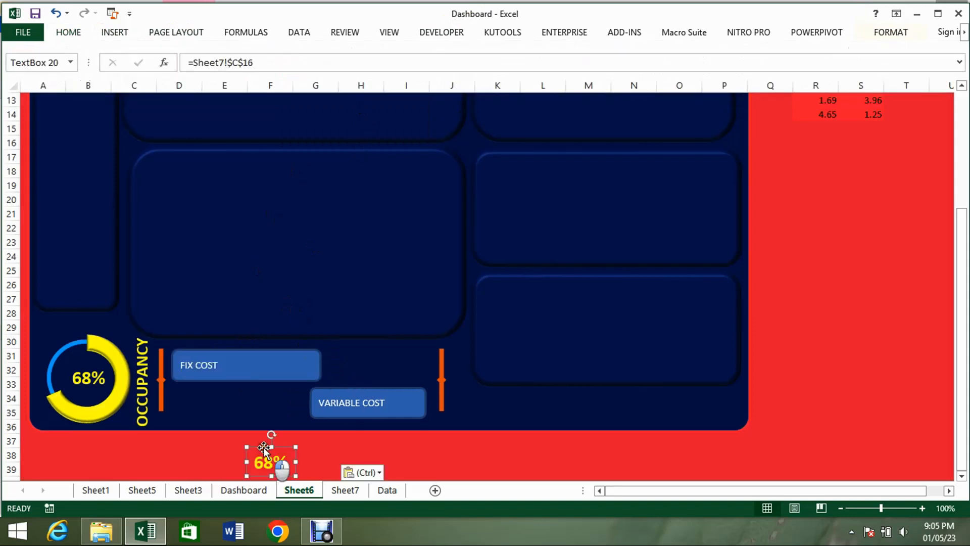
pyautogui.moveTo(264, 448); pyautogui.dragTo(225, 394)
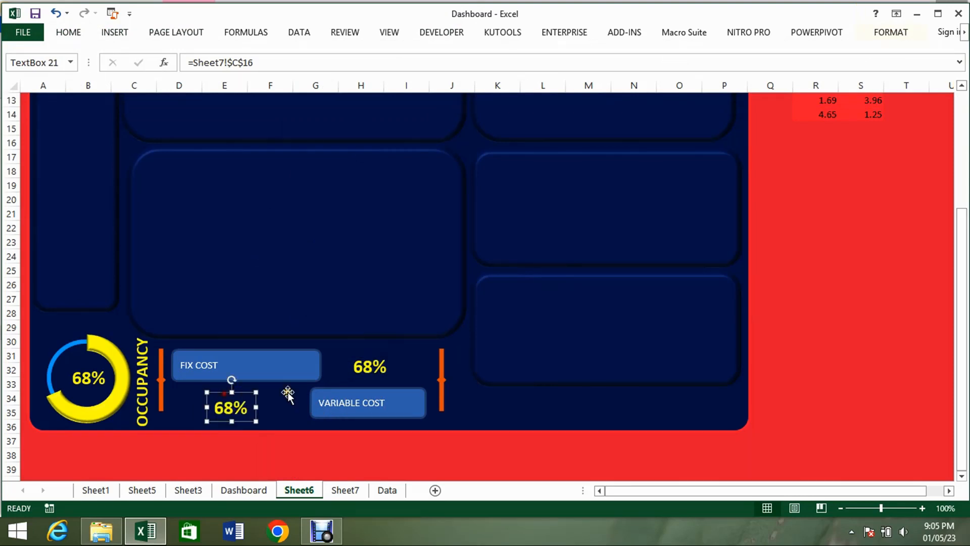
pyautogui.click(370, 366)
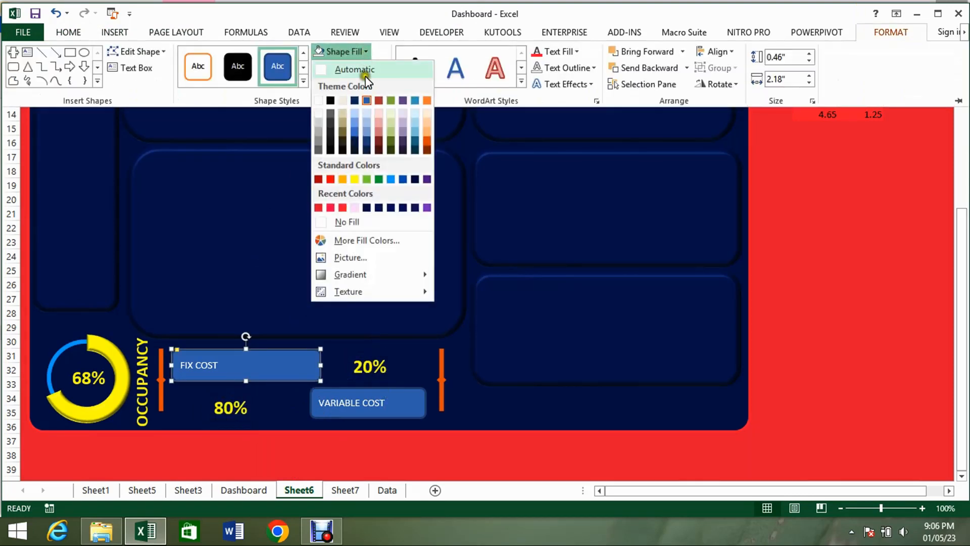
# Fill the FIX COST box with light blue and the VARIABLE COST box with the recently used red.
pyautogui.click(390, 179)
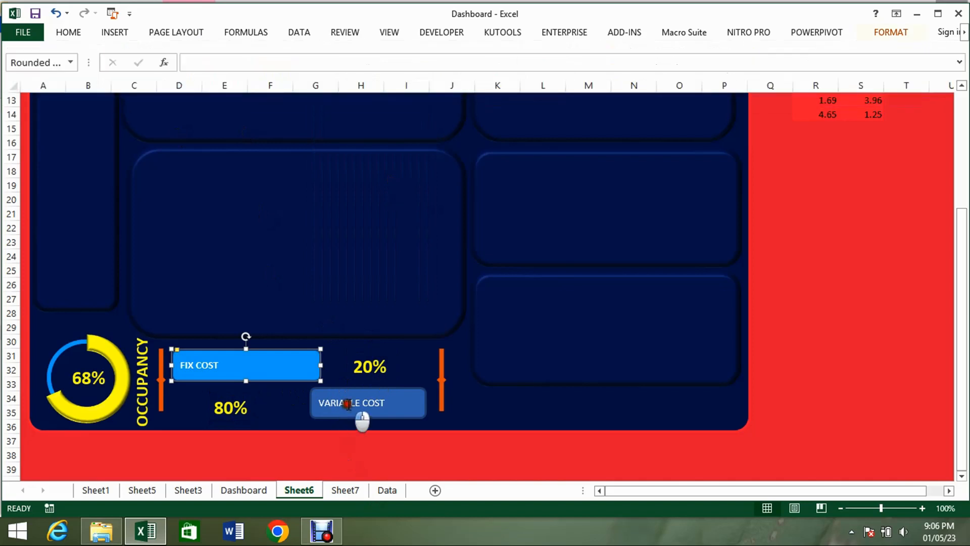
pyautogui.click(339, 391)
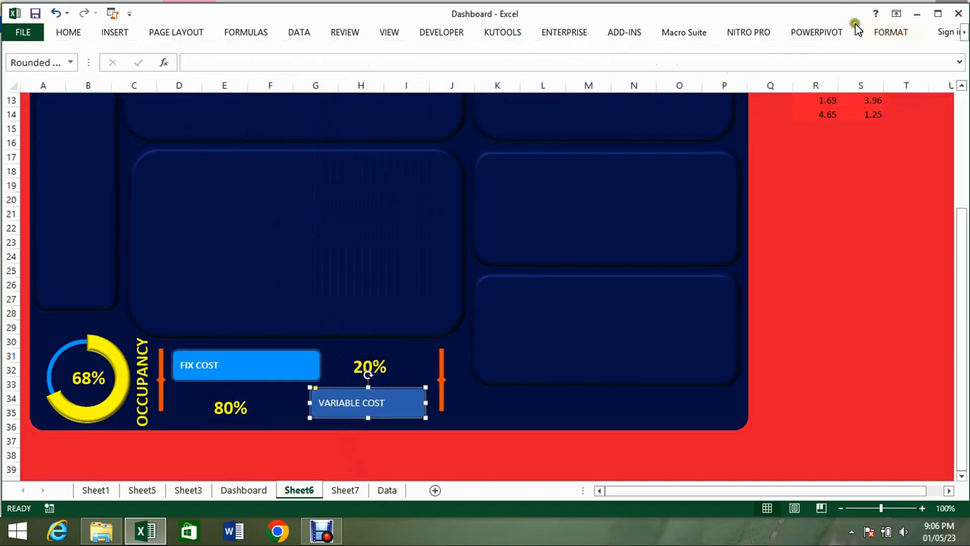
pyautogui.click(891, 32)
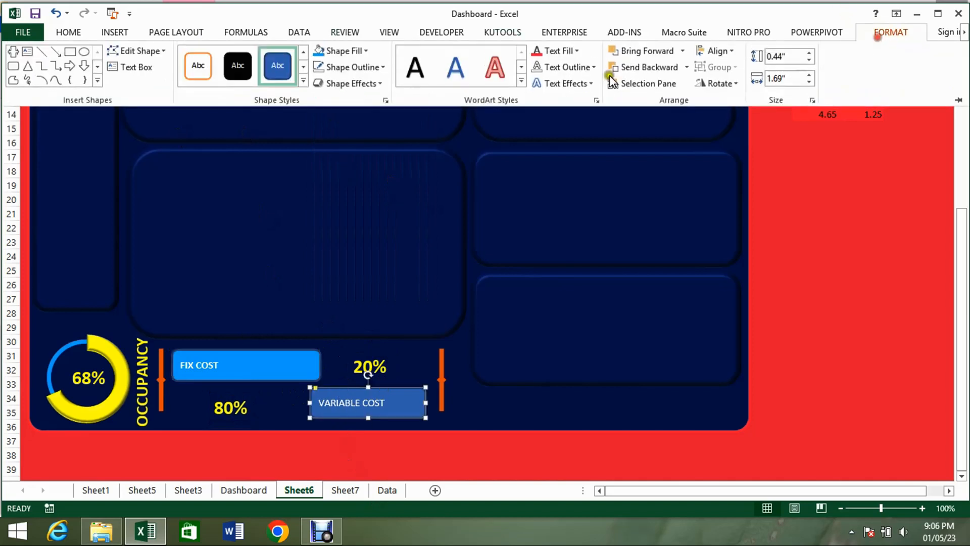
pyautogui.click(365, 53)
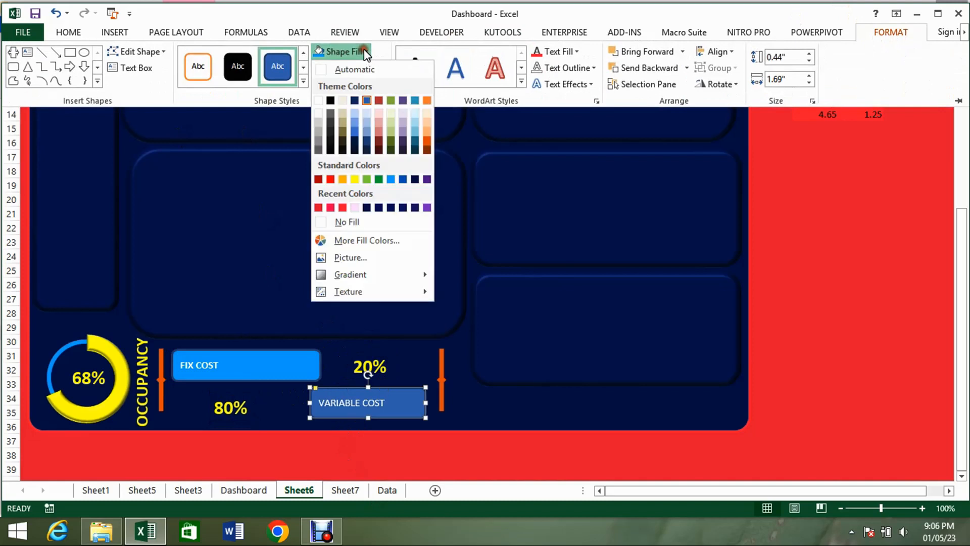
pyautogui.click(343, 208)
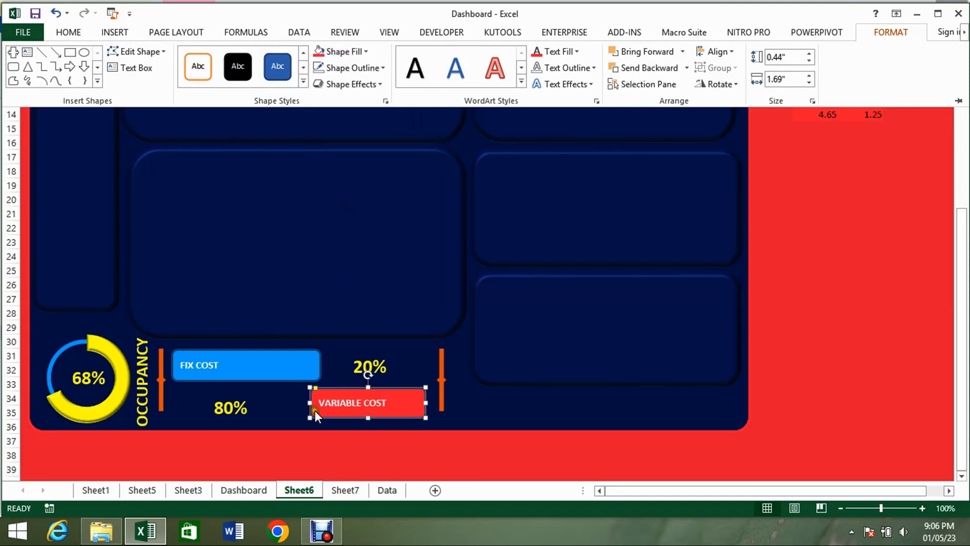
# Change the font colour of the 20% text box beside FIX COST to the recently used red.
pyautogui.click(250, 491)
pyautogui.click(299, 490)
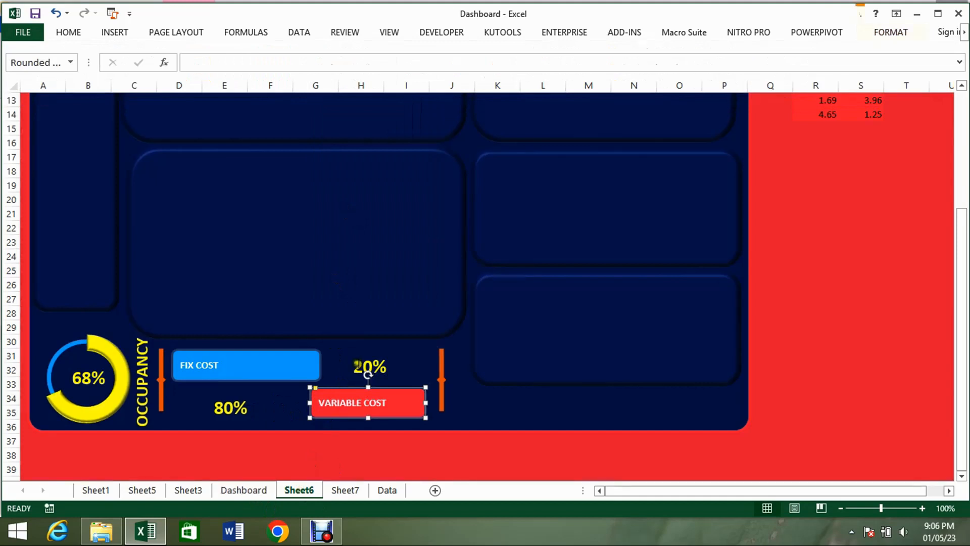
pyautogui.click(357, 364)
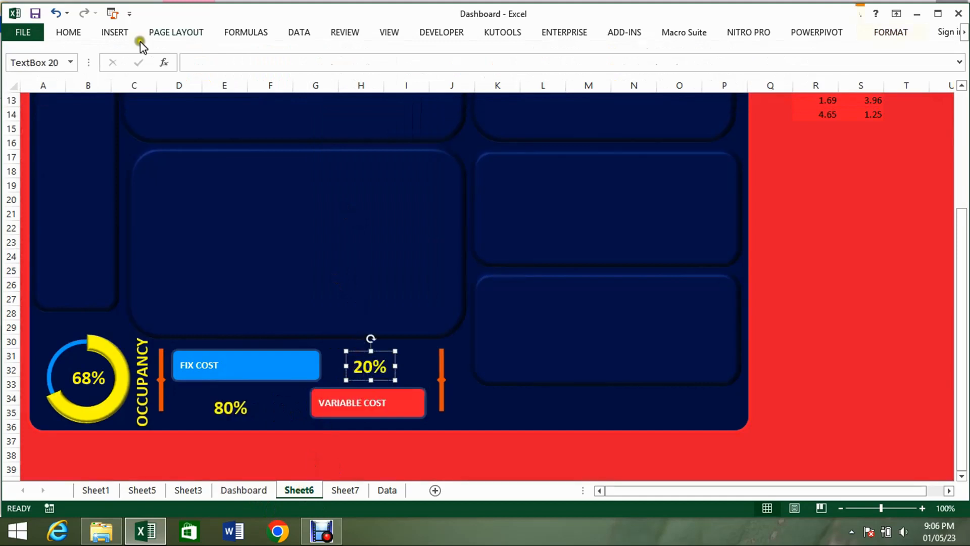
pyautogui.click(71, 33)
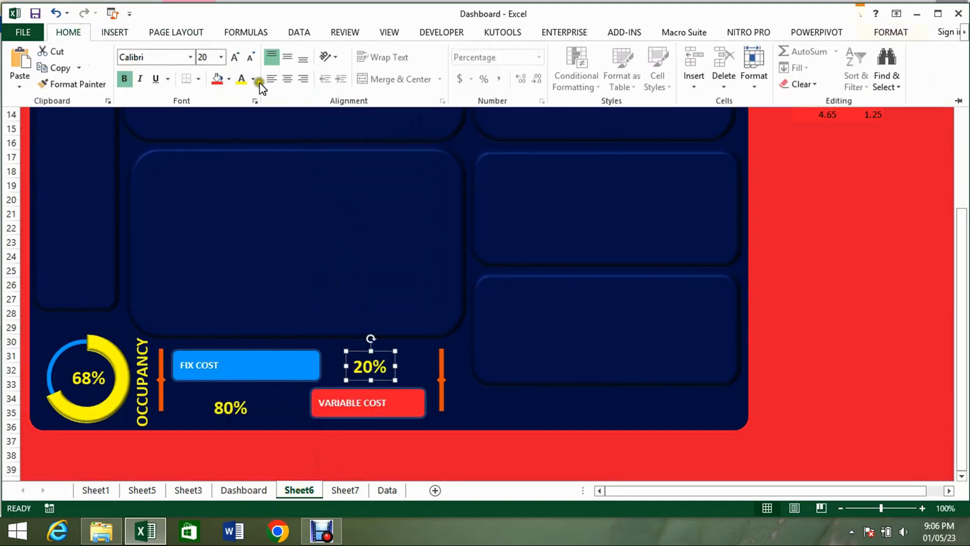
pyautogui.click(255, 80)
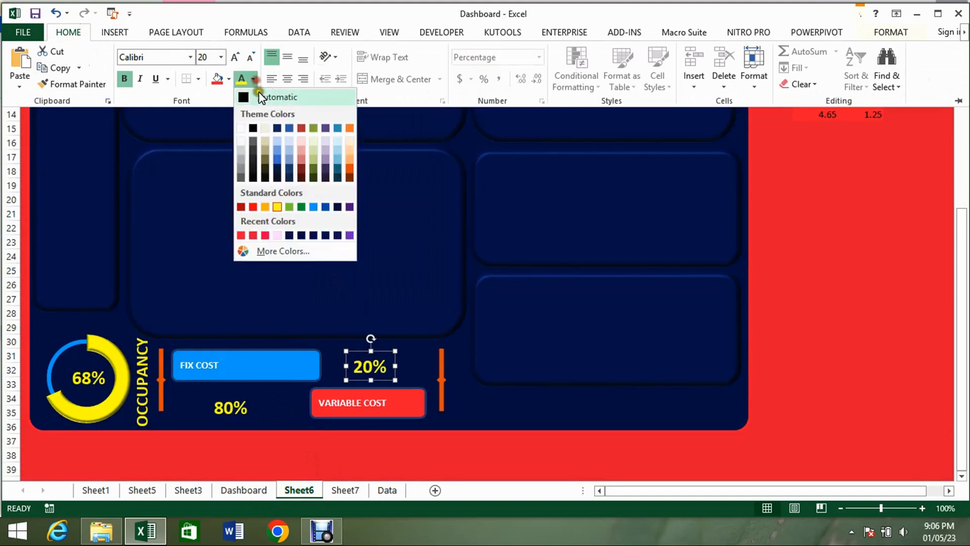
pyautogui.click(253, 235)
# Change the font colour of the 80% text box beside VARIABLE COST to light blue.
pyautogui.click(227, 407)
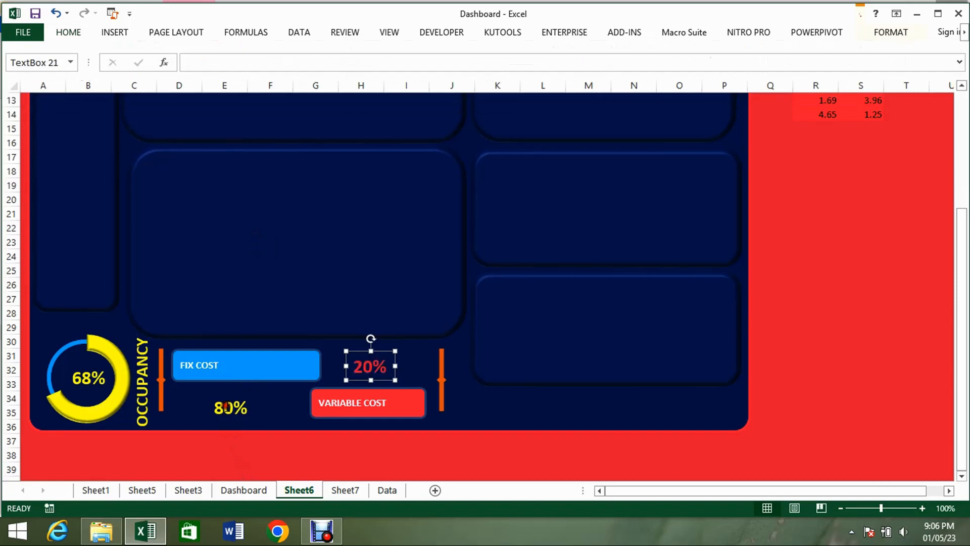
pyautogui.click(227, 407)
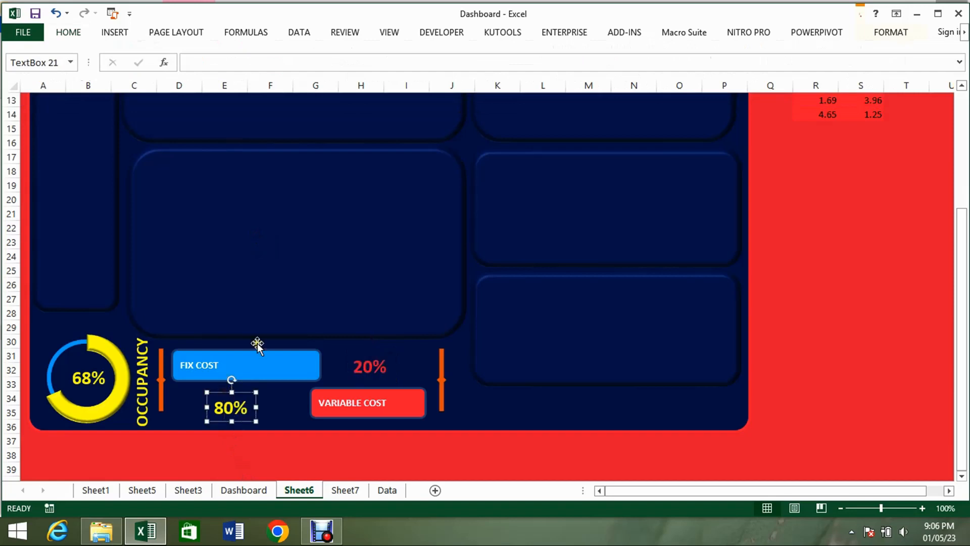
pyautogui.click(80, 33)
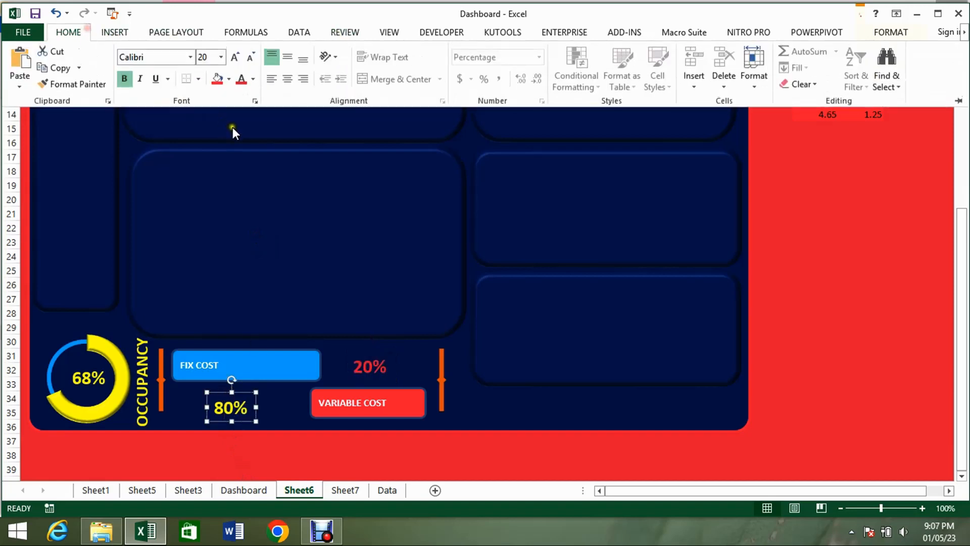
pyautogui.click(256, 80)
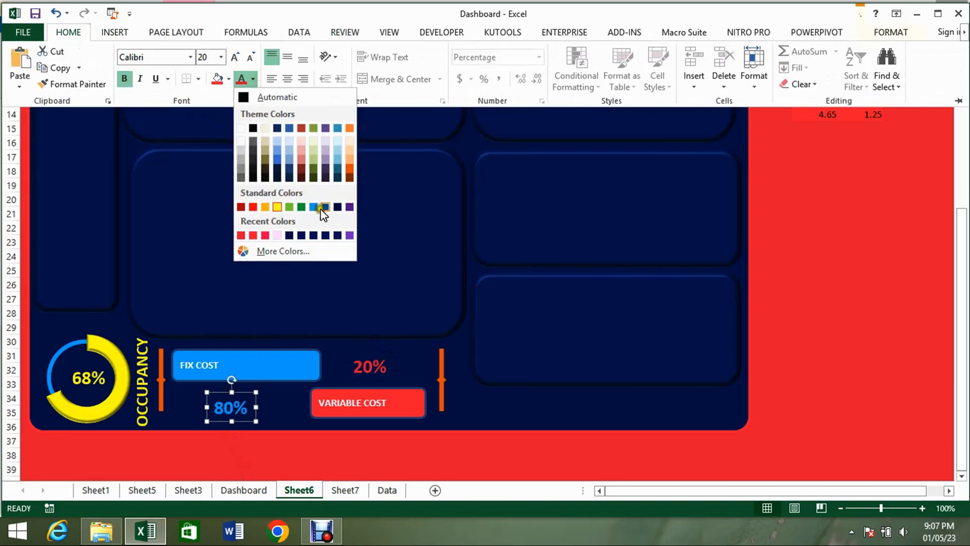
pyautogui.click(326, 207)
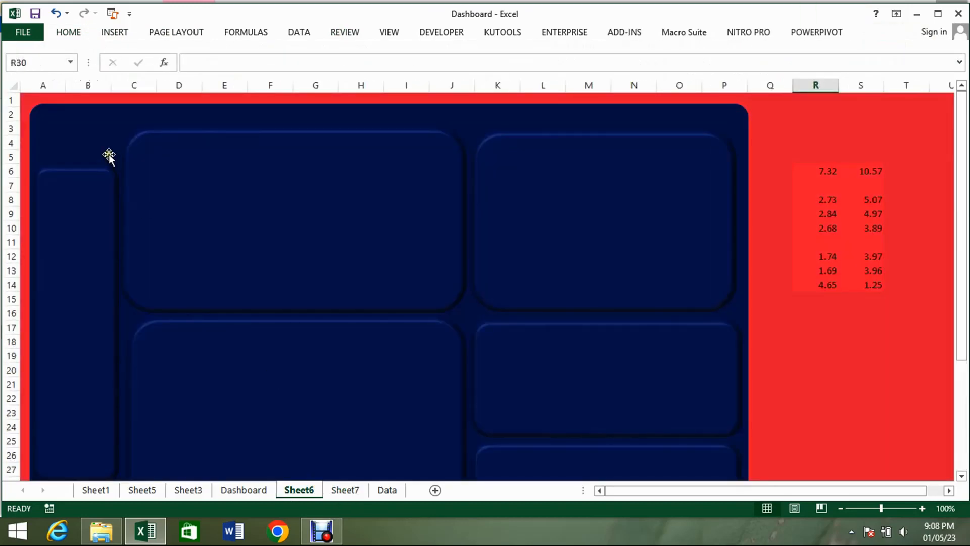
# Paste the ED HIGH logo picture and place it in the dashboard's upper corner above the narrow side panel.
pyautogui.hotkey('ctrl', 'v')
pyautogui.scroll(3, 247, 416)
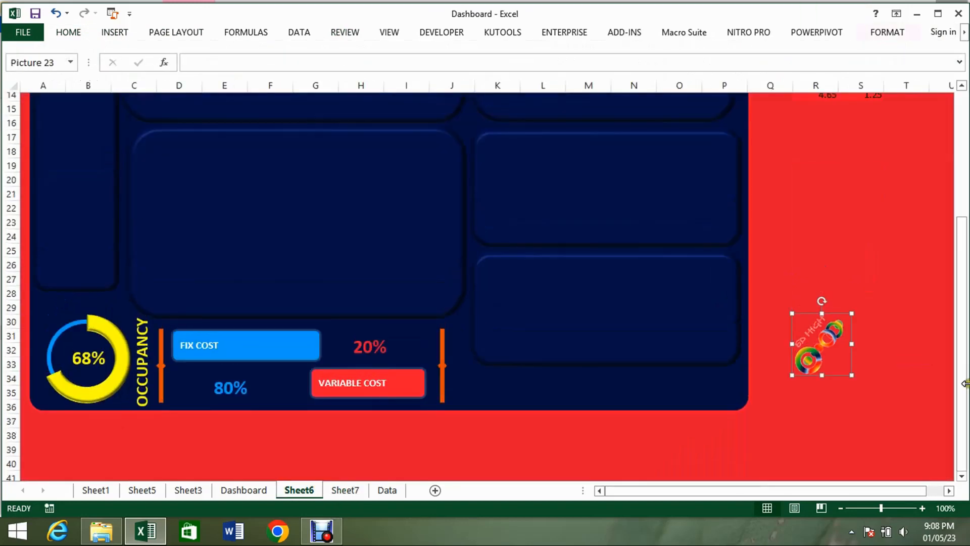
pyautogui.moveTo(725, 345); pyautogui.dragTo(117, 123)
pyautogui.scroll(3, 212, 175)
pyautogui.moveTo(103, 209); pyautogui.dragTo(85, 107)
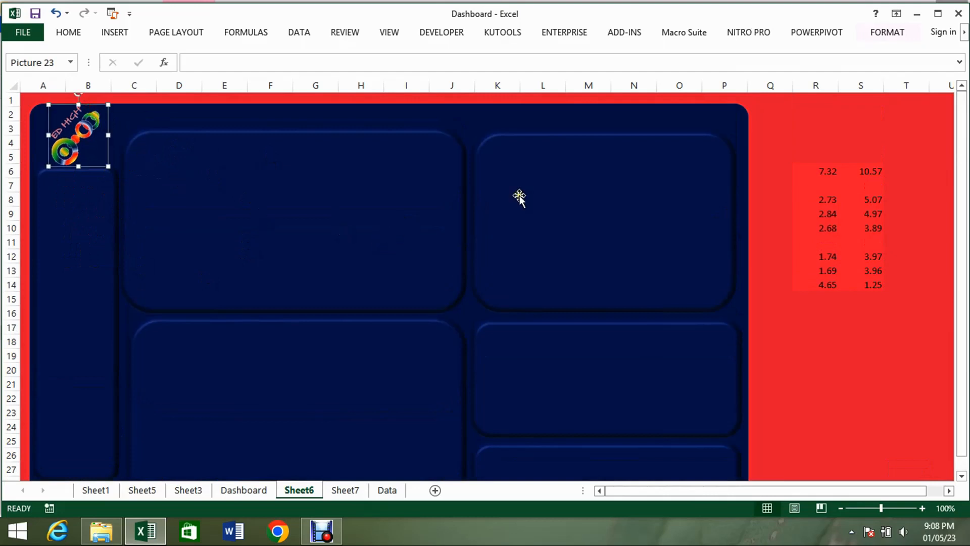
pyautogui.click(798, 132)
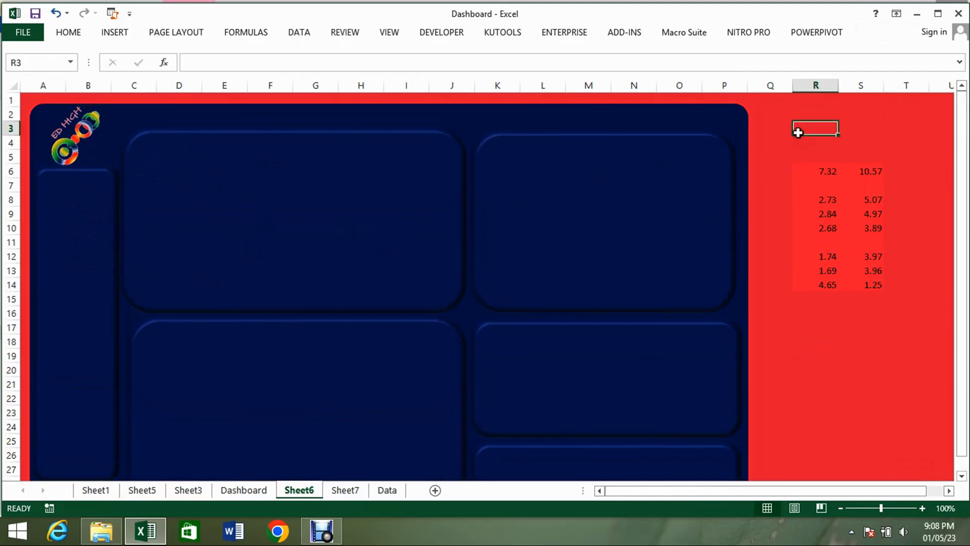
pyautogui.click(397, 198)
pyautogui.keyDown('ctrl'); pyautogui.click(555, 262); pyautogui.keyUp('ctrl')
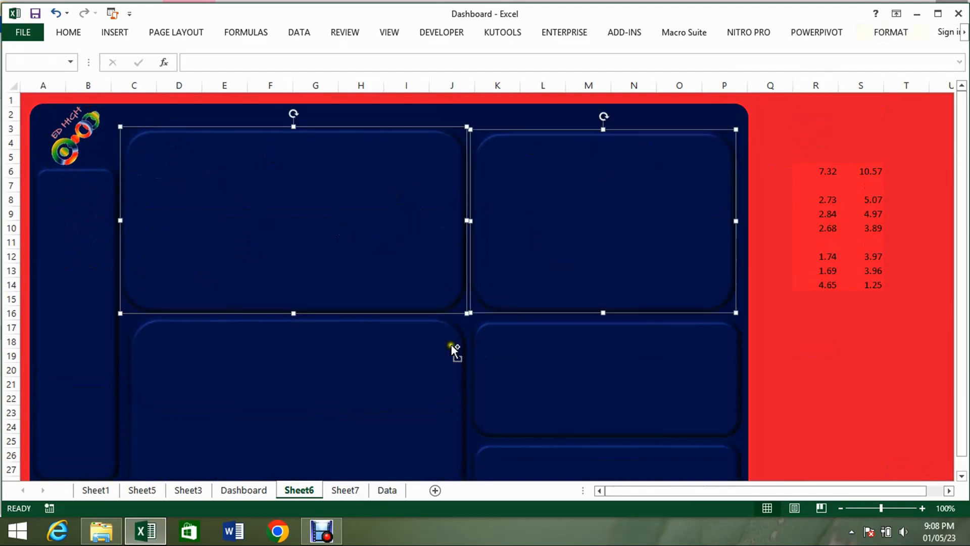
pyautogui.keyDown('ctrl'); pyautogui.click(443, 359); pyautogui.keyUp('ctrl')
pyautogui.keyDown('ctrl'); pyautogui.click(526, 367); pyautogui.keyUp('ctrl')
pyautogui.scroll(-2, 536, 377)
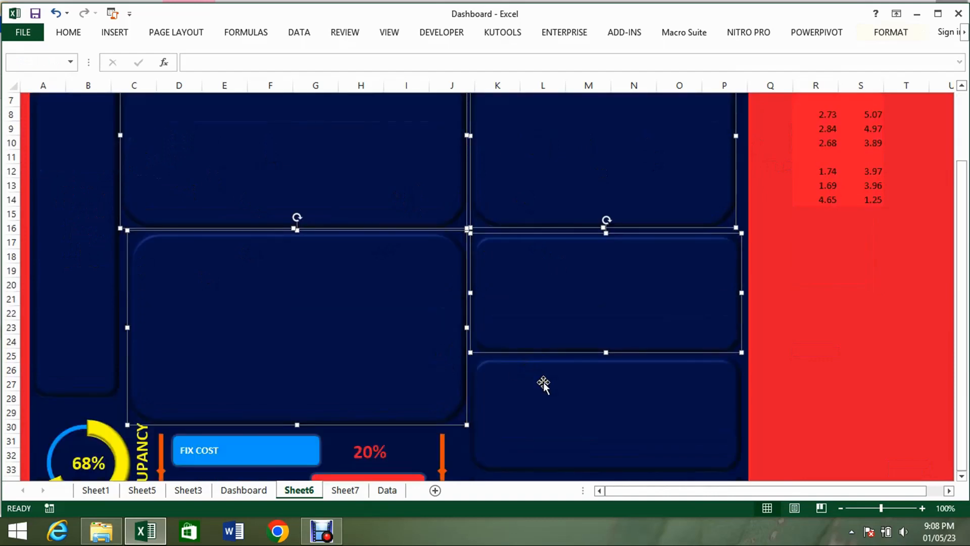
# Select the five large dashboard panels together, leaving out the narrow side panel.
pyautogui.click(543, 384)
pyautogui.keyDown('ctrl'); pyautogui.click(449, 381); pyautogui.keyUp('ctrl')
pyautogui.keyDown('ctrl'); pyautogui.click(556, 283); pyautogui.keyUp('ctrl')
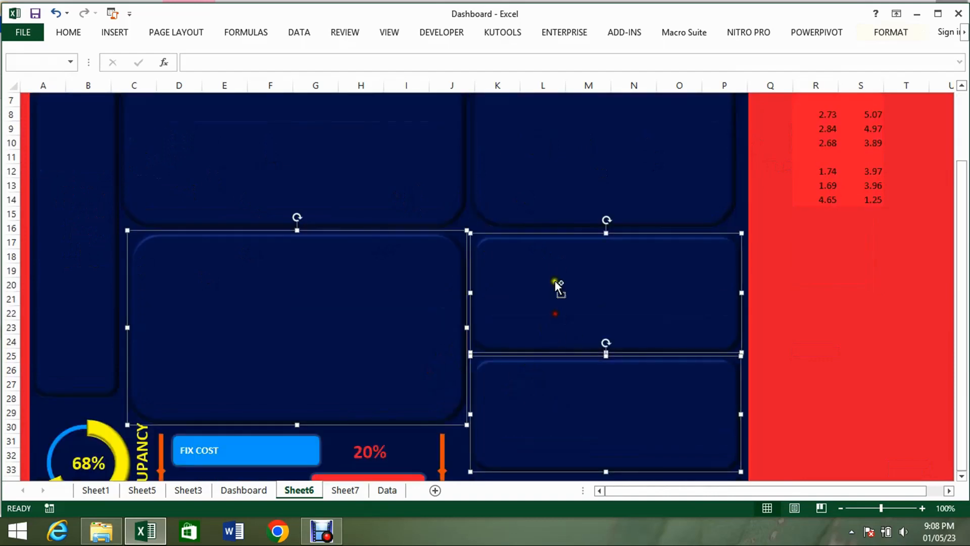
pyautogui.keyDown('ctrl'); pyautogui.click(558, 195); pyautogui.keyUp('ctrl')
pyautogui.keyDown('ctrl'); pyautogui.click(411, 175); pyautogui.keyUp('ctrl')
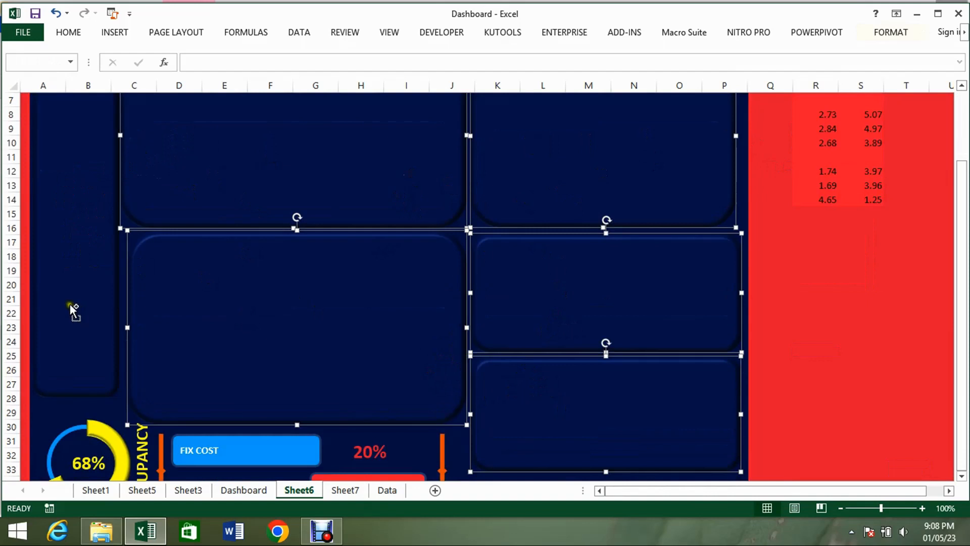
pyautogui.scroll(-2, 457, 391)
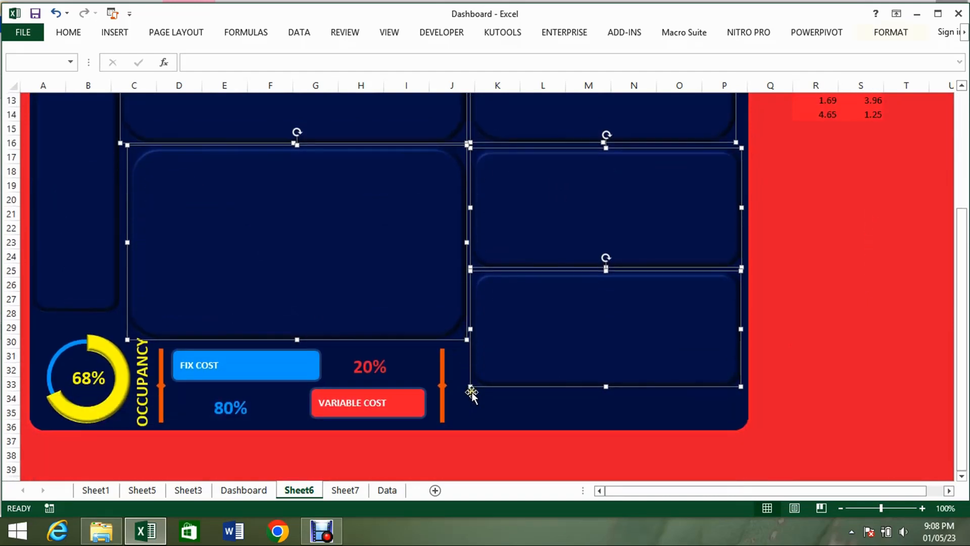